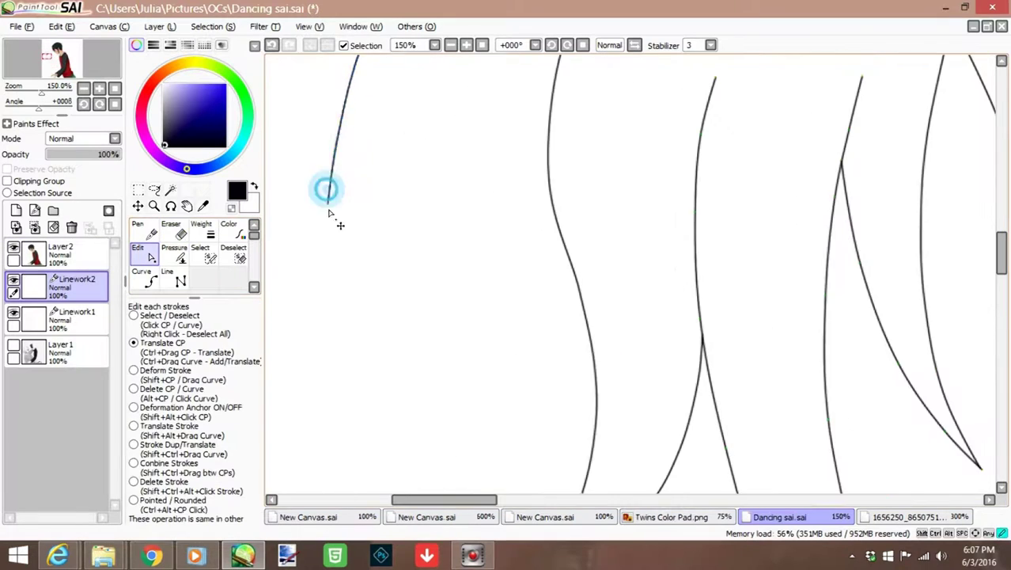
- Extend the back-of-head hair outline down to the nape, reshape its curve points and compare it with the reference picture
scroll(355, 225, down, 4)
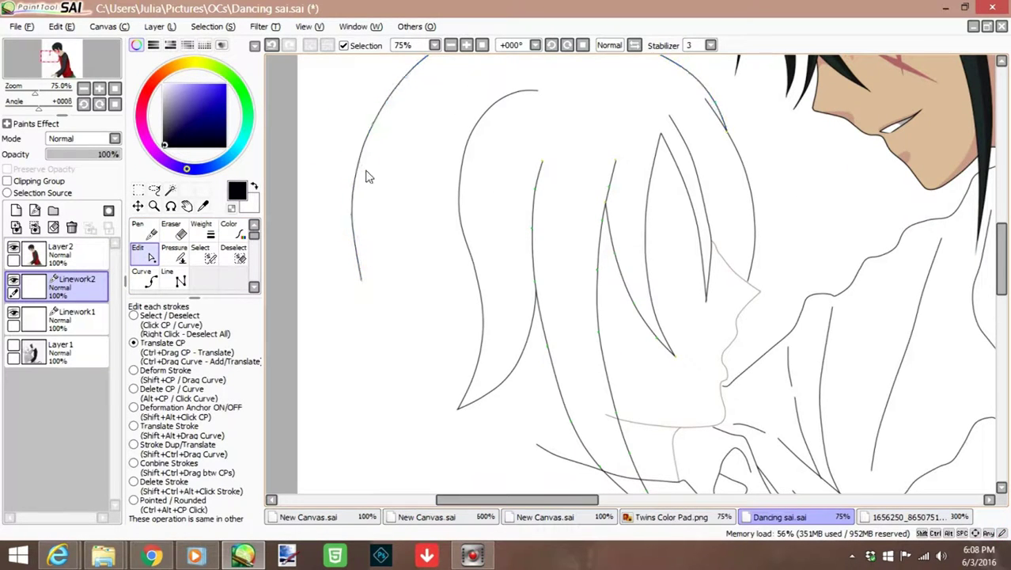
mouse_move(361, 283)
mouse_down()
mouse_move(361, 270)
mouse_move(411, 428)
mouse_up()
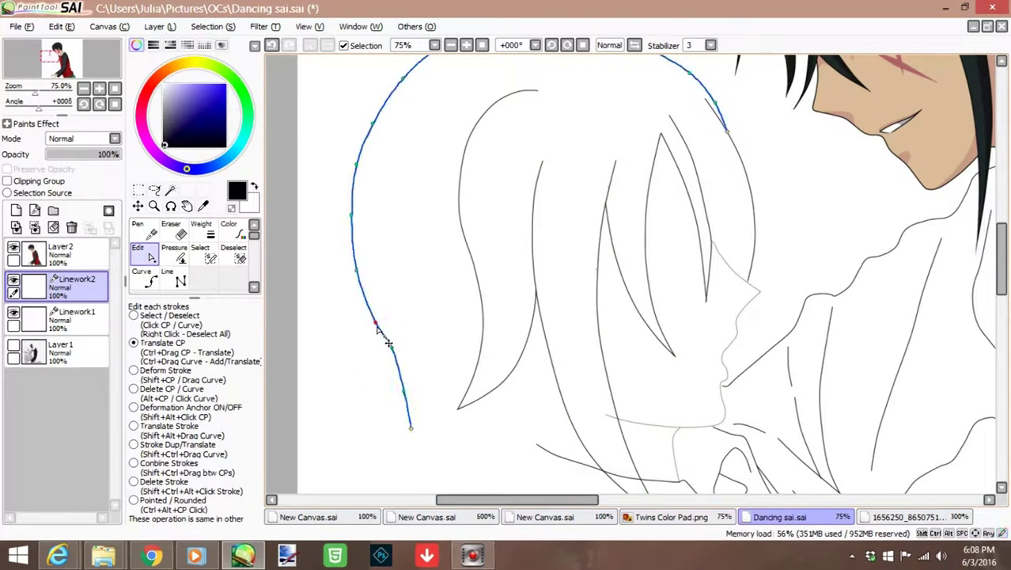
scroll(419, 406, down, 3)
click(910, 516)
scroll(633, 277, up, 5)
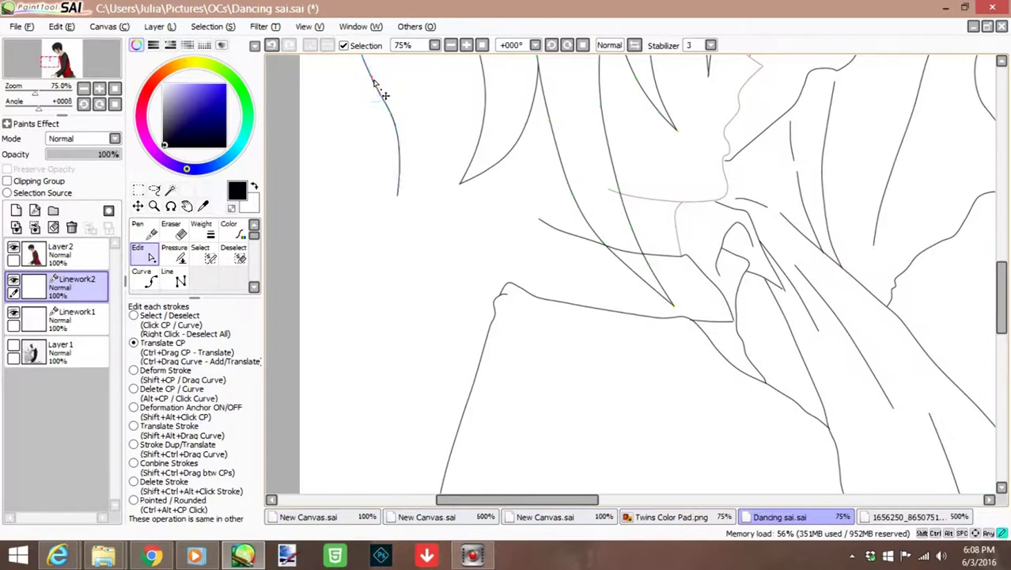
- Draw the inner curve of the back hair lock and adjust it to meet the outline's end in a pointed tip
click(141, 272)
scroll(407, 101, up, 4)
scroll(481, 183, down, 7)
scroll(481, 183, up, 5)
key(ctrl)
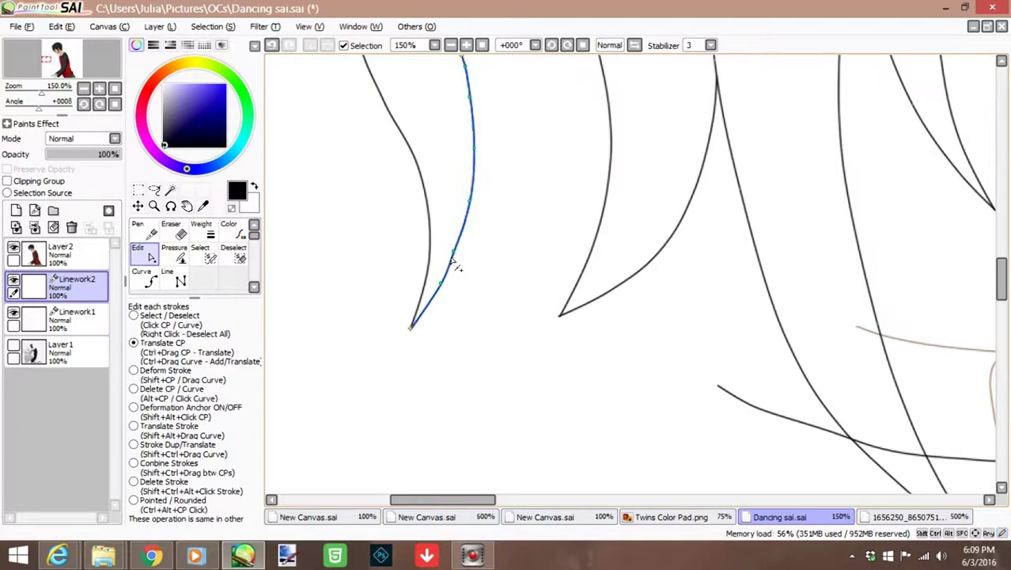
scroll(481, 327, down, 2)
scroll(323, 343, up, 3)
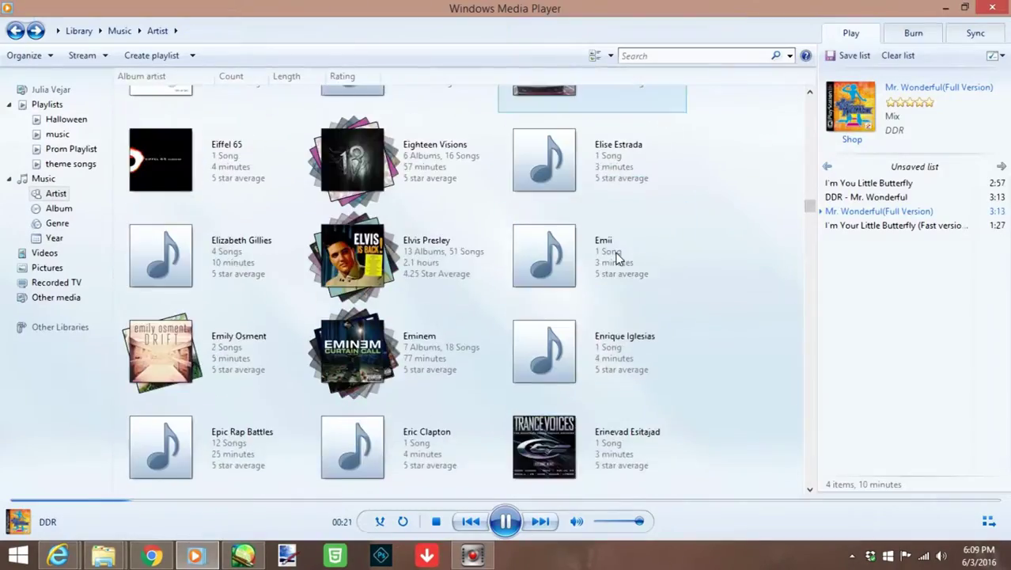
scroll(620, 261, up, 3)
scroll(621, 260, down, 15)
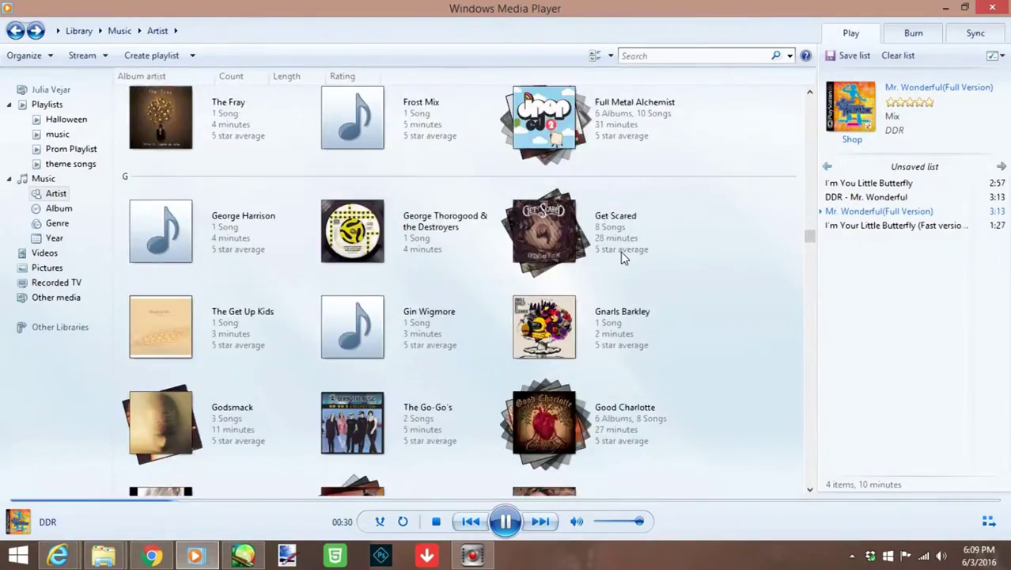
scroll(621, 255, up, 20)
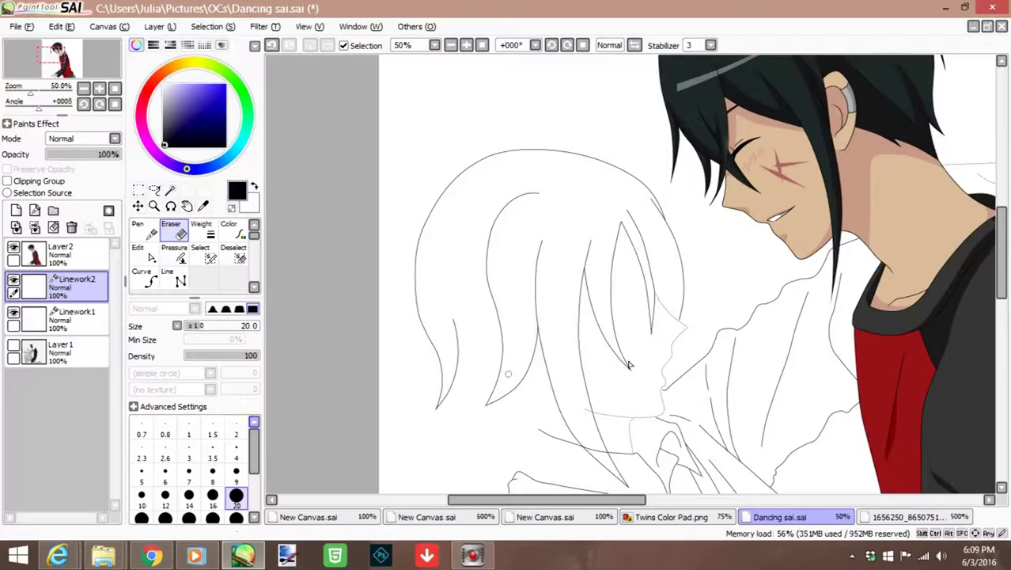
- Draw the second edge of the lowest nape lock, join both edges at a pointed tip and bend the first edge outward
drag(999, 237, 999, 278)
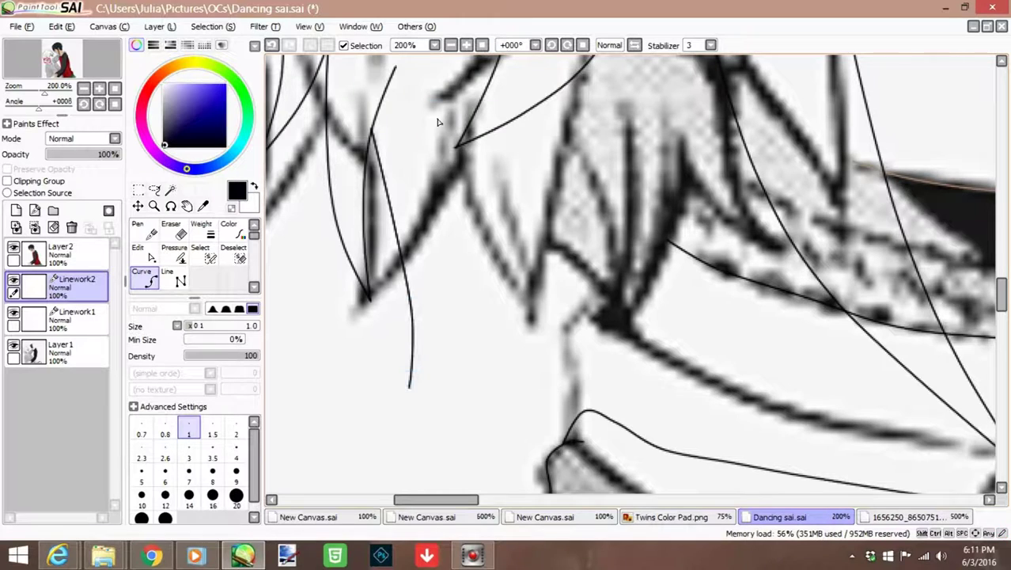
key(ctrl)
mouse_move(421, 411)
mouse_down()
mouse_move(388, 421)
mouse_move(411, 377)
mouse_move(395, 448)
mouse_up()
click(271, 45)
click(271, 45)
drag(424, 397, 401, 380)
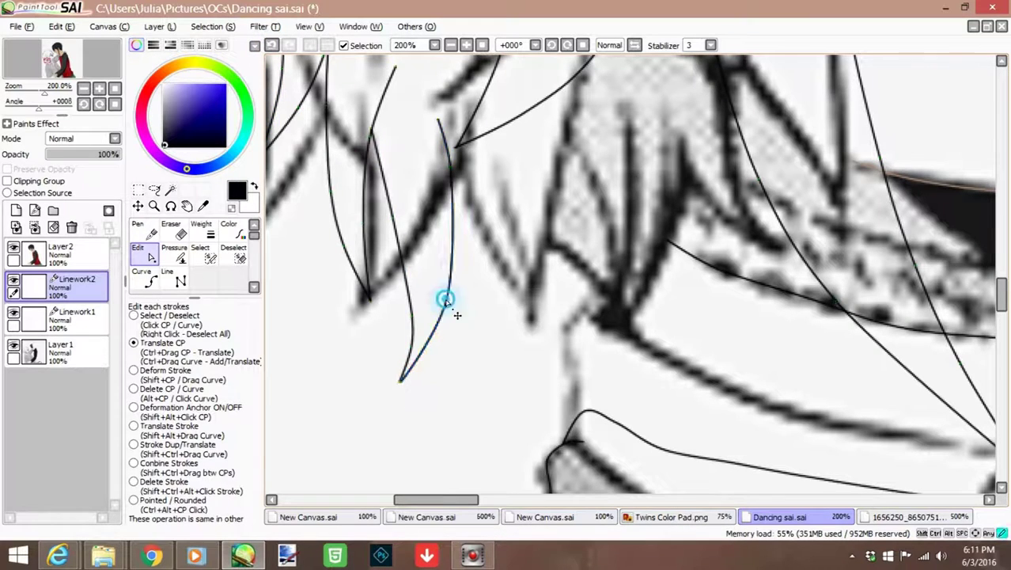
scroll(435, 337, up, 2)
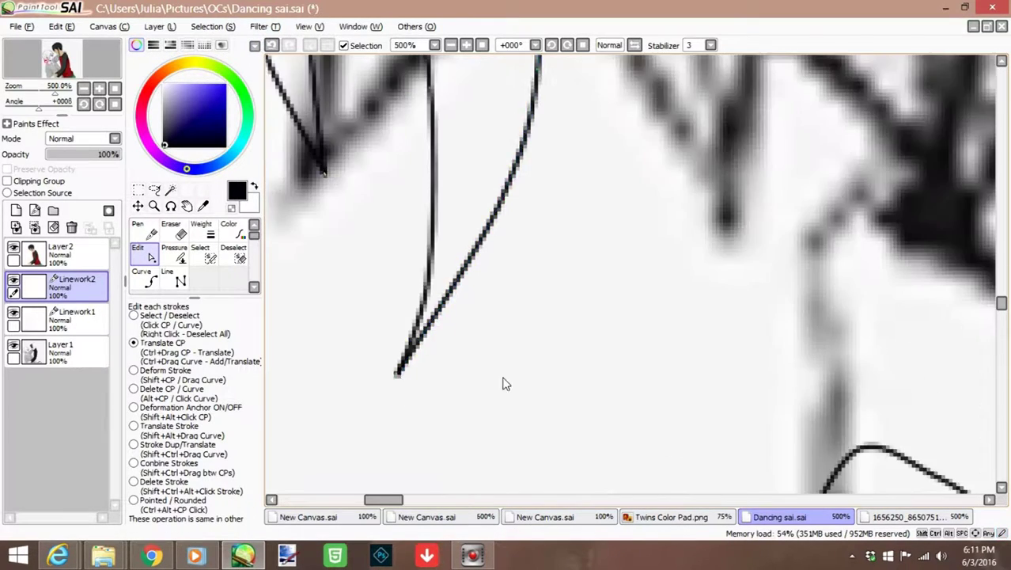
scroll(412, 388, down, 2)
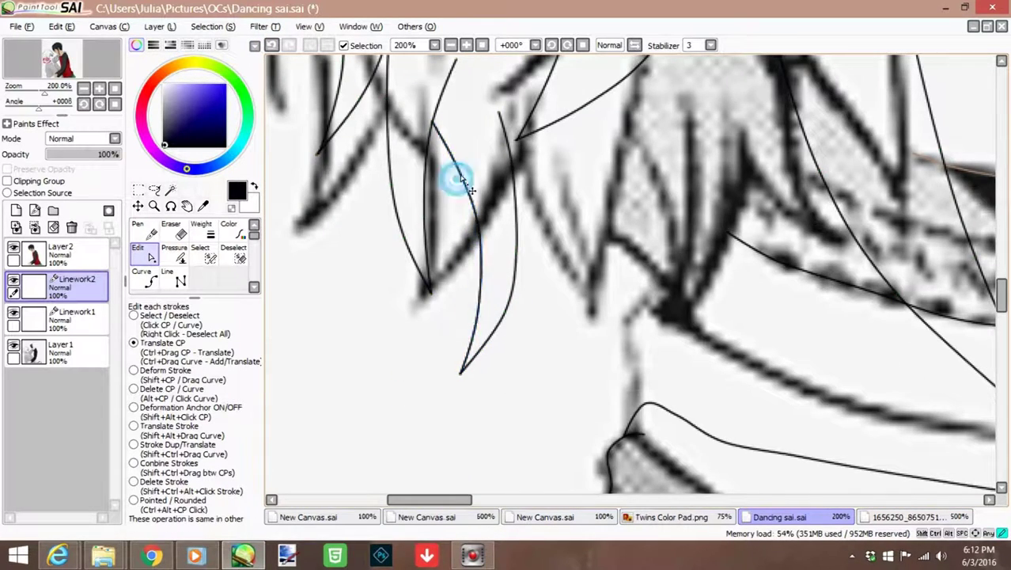
- Draw a wavy hair strand from the lowest nape lock down to the shoulder line and adjust its curve points
key(e)
scroll(530, 254, down, 4)
scroll(443, 333, up, 6)
key(c)
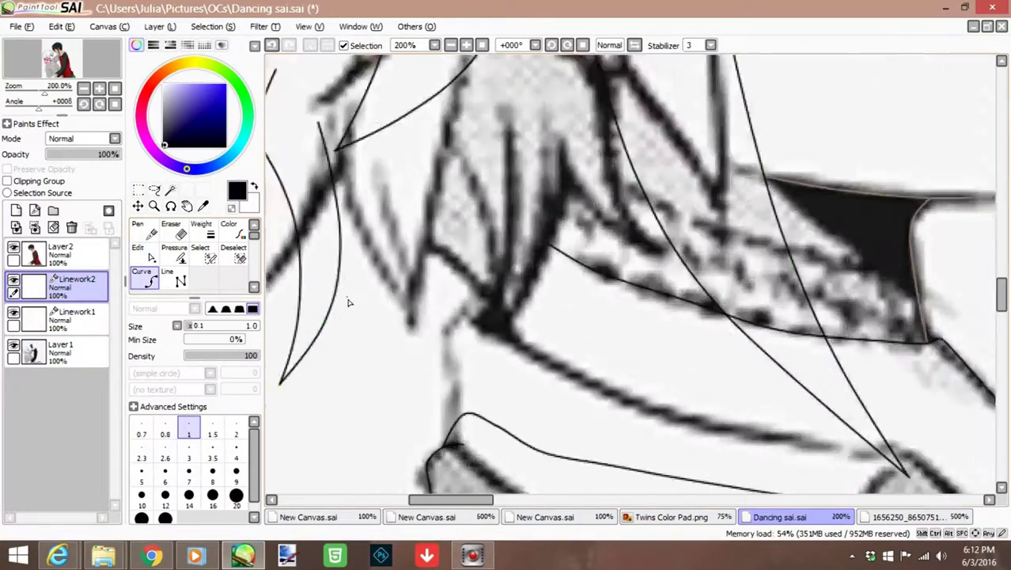
scroll(545, 212, down, 2)
key(v)
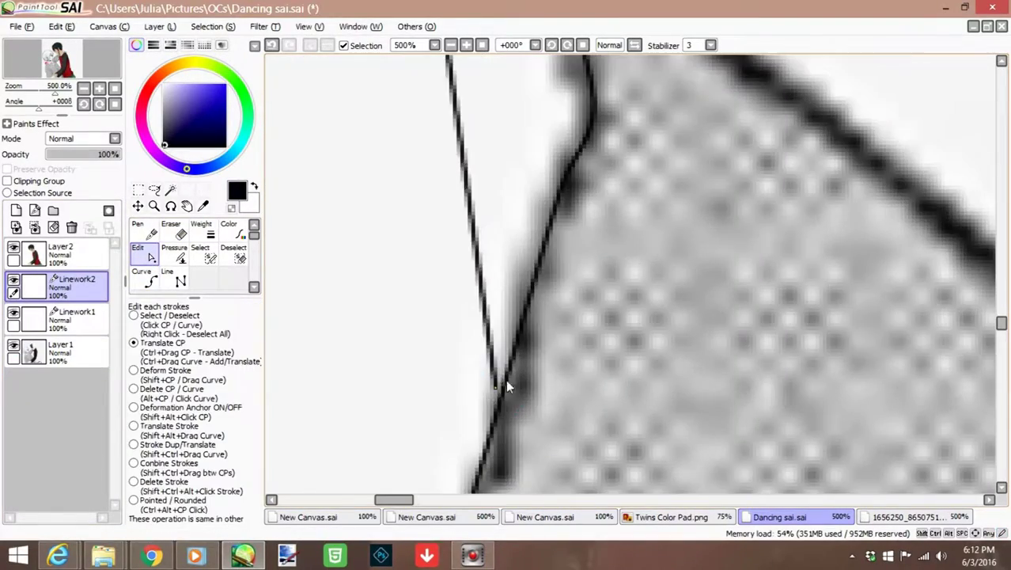
scroll(465, 221, down, 2)
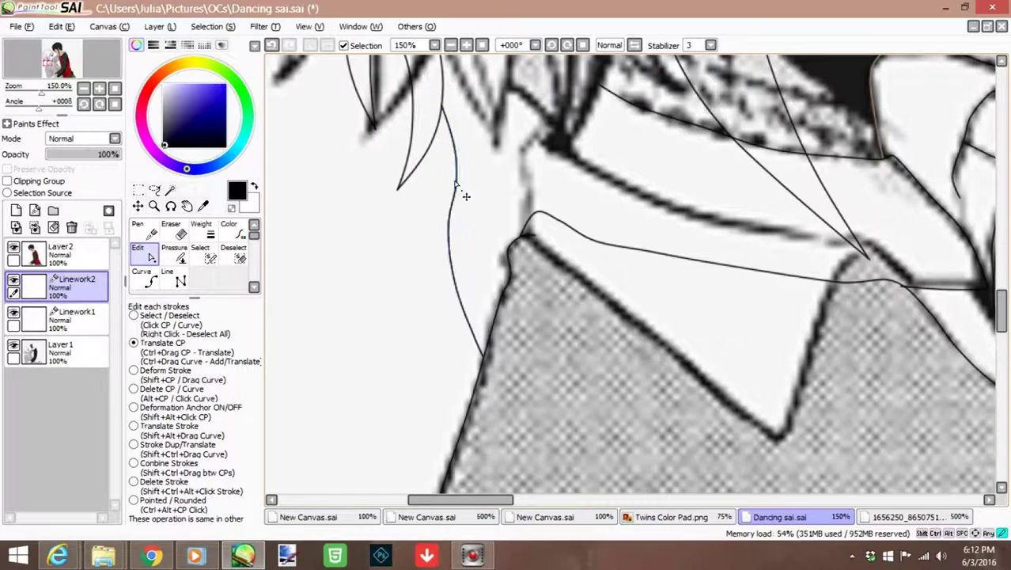
scroll(458, 189, down, 2)
key(e)
scroll(395, 238, down, 2)
- Pick the dark teal hair swatch from Twins Color Pad.png and add a linework layer between Linework1 and Linework2 in Dancing sai.sai
key(ctrl+Tab)
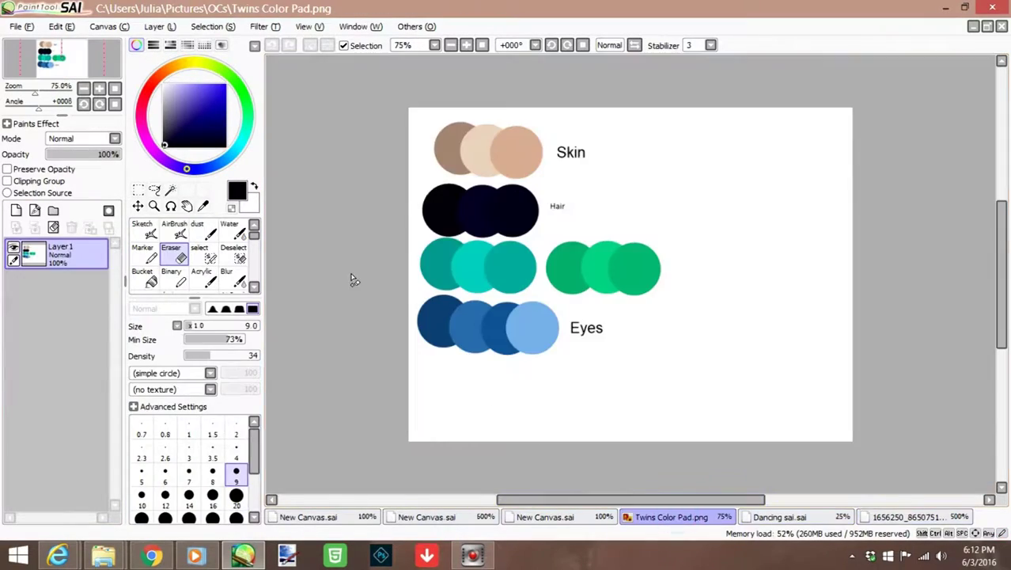
alt+click(447, 269)
key(ctrl+Tab)
click(899, 515)
click(759, 516)
- Draw a teal V-shaped line across the short pointed lock beside the face to mark its coloured tip
key(c)
scroll(537, 289, up, 5)
click(467, 275)
click(515, 315)
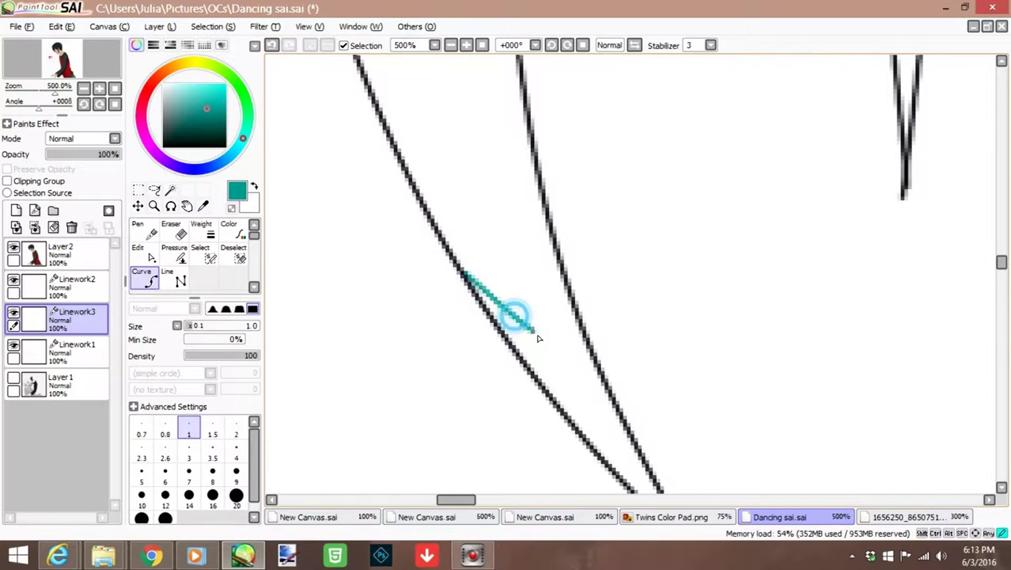
click(556, 253)
- Check the hair tips in the reference picture and draw a curved teal line between the long front strands above the neckline
click(906, 516)
scroll(333, 407, down, 3)
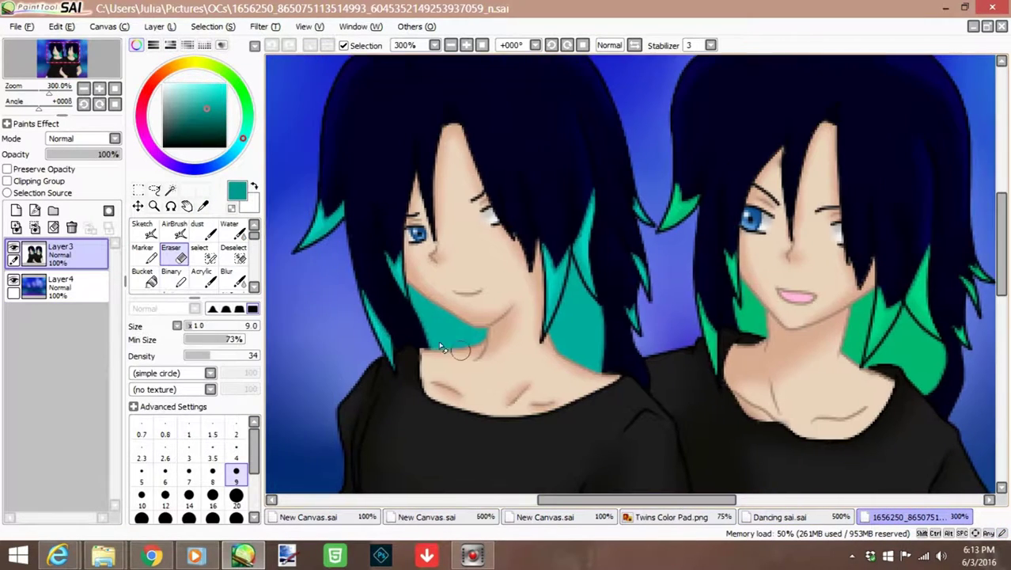
scroll(333, 408, up, 1)
key(ctrl+shift+Tab)
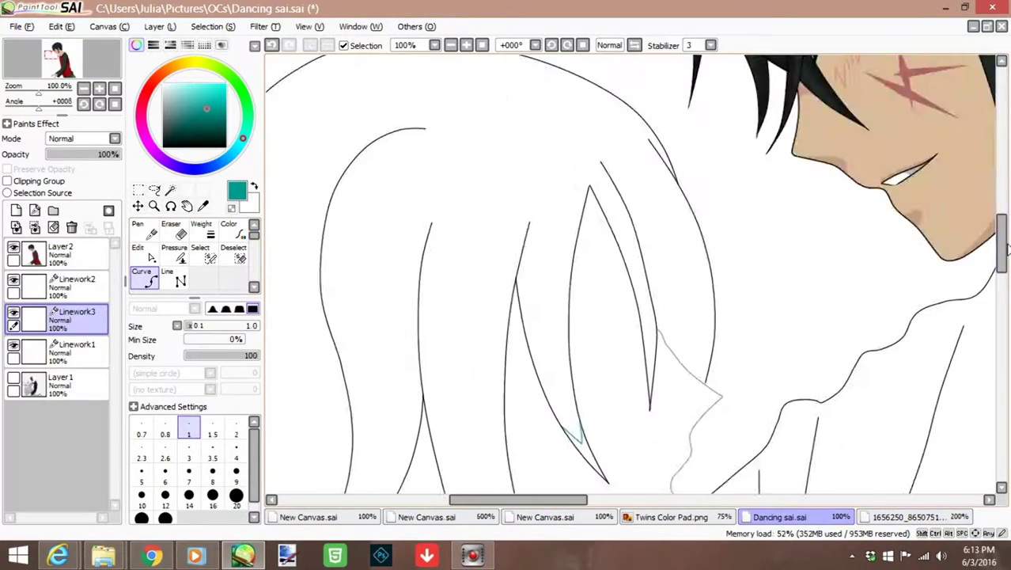
scroll(470, 340, up, 1)
click(144, 253)
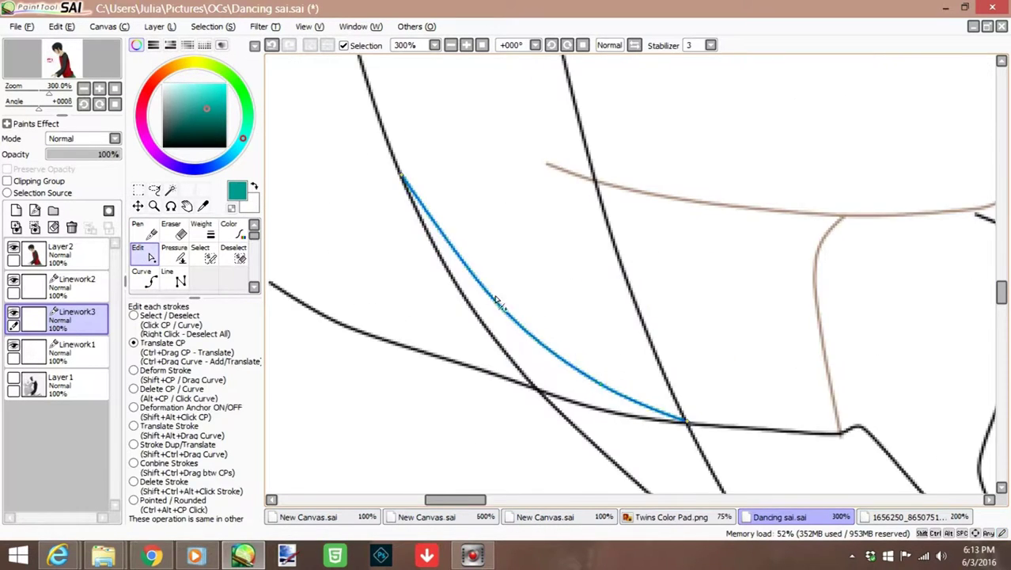
scroll(630, 273, down, 2)
click(182, 240)
- Draw a teal V-shaped tip boundary across the large lock behind the front strands and smooth its curves
key(ctrl+Tab)
key(ctrl+shift+Tab)
click(142, 276)
scroll(420, 170, up, 3)
click(420, 170)
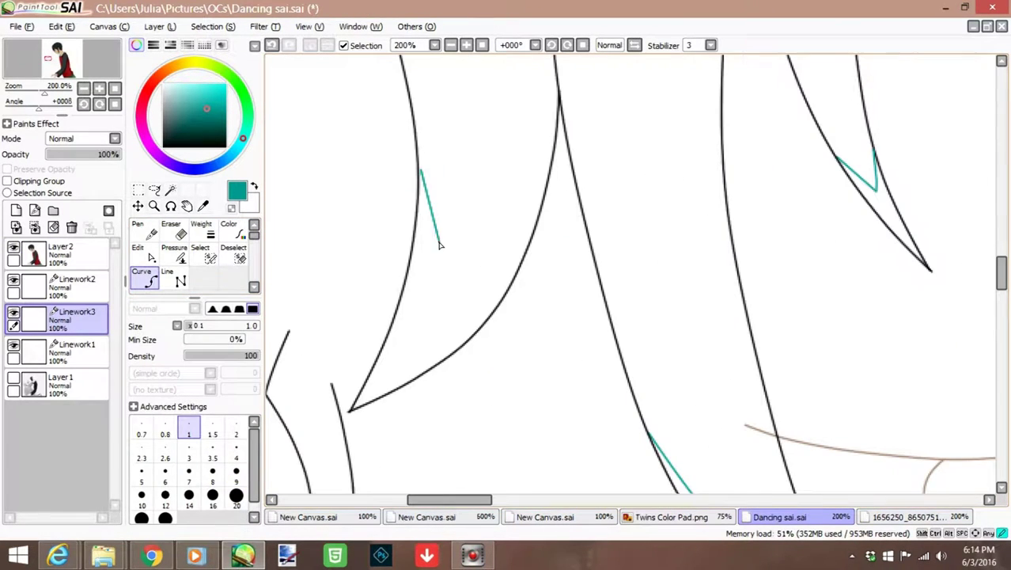
key(ctrl)
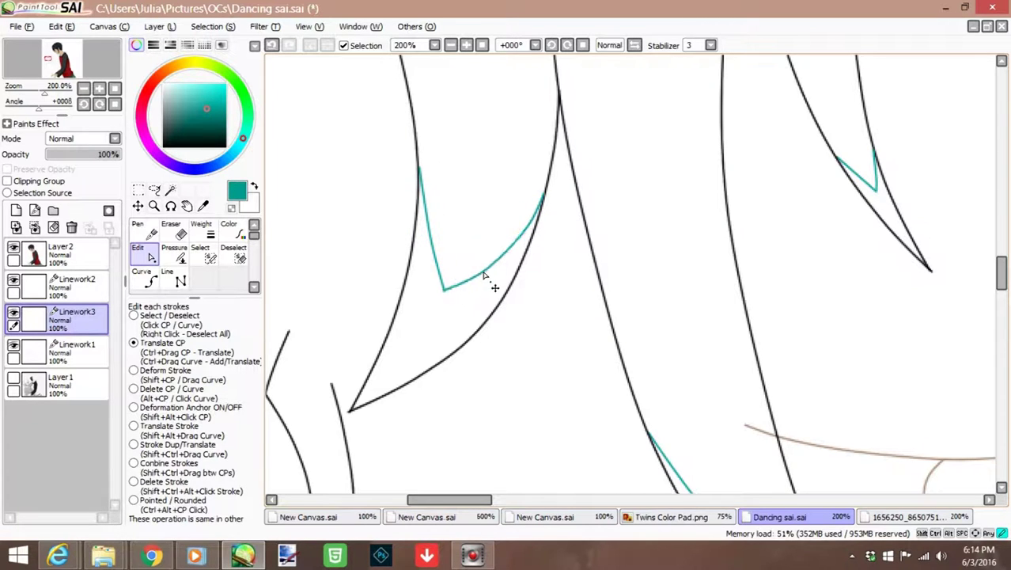
key(e)
scroll(561, 214, down, 4)
scroll(688, 399, up, 3)
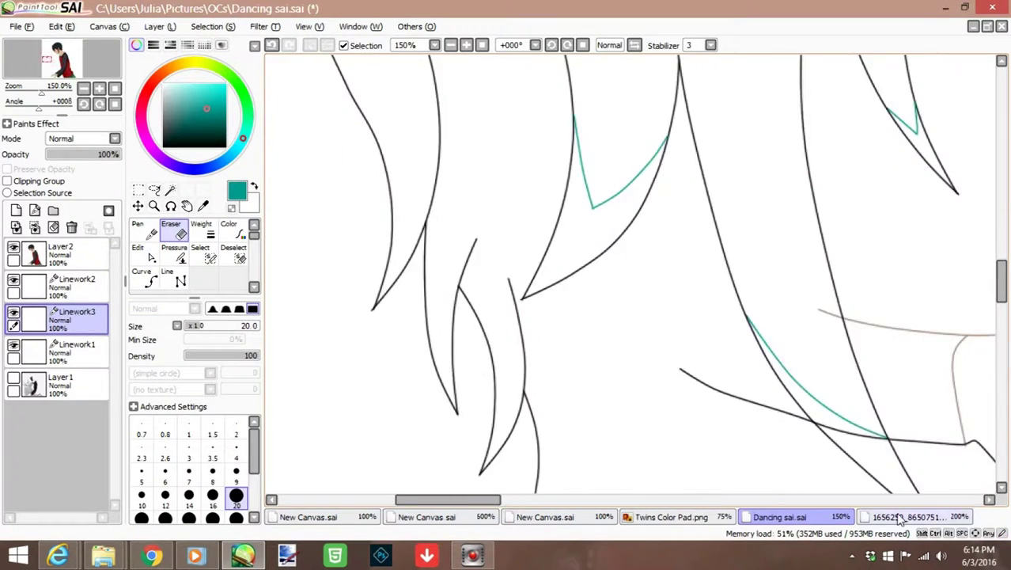
- Mark the coloured tips of the outer back lock and the small nape locks with teal V-shaped lines, following the reference picture
key(ctrl+Tab)
key(ctrl+shift+Tab)
scroll(388, 226, up, 1)
click(405, 208)
click(429, 249)
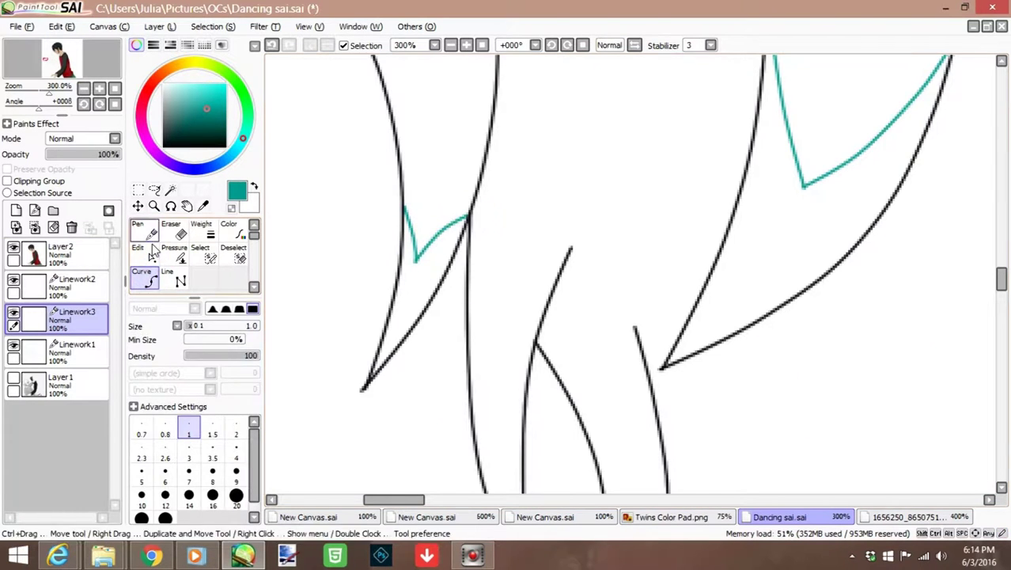
scroll(367, 109, down, 2)
scroll(368, 108, up, 3)
scroll(367, 108, down, 2)
scroll(476, 172, up, 3)
scroll(523, 216, down, 9)
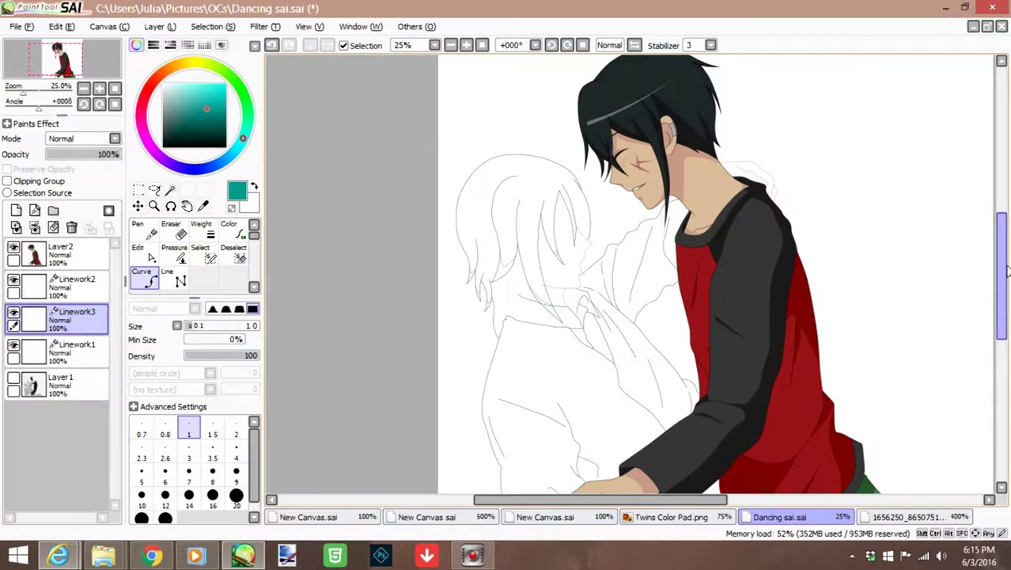
scroll(599, 231, up, 3)
scroll(601, 229, down, 1)
scroll(625, 377, up, 3)
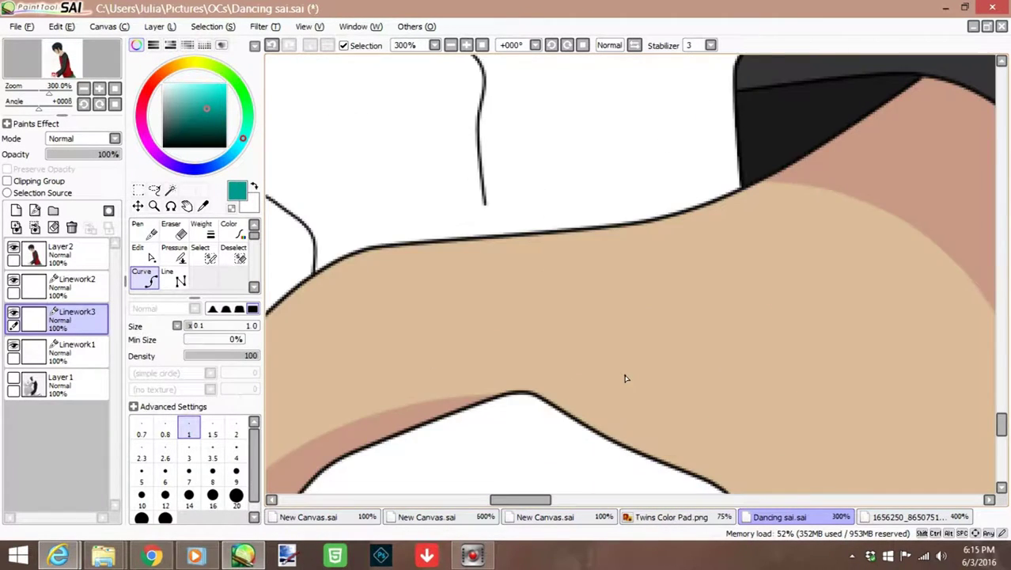
scroll(625, 377, down, 3)
scroll(998, 339, up, 5)
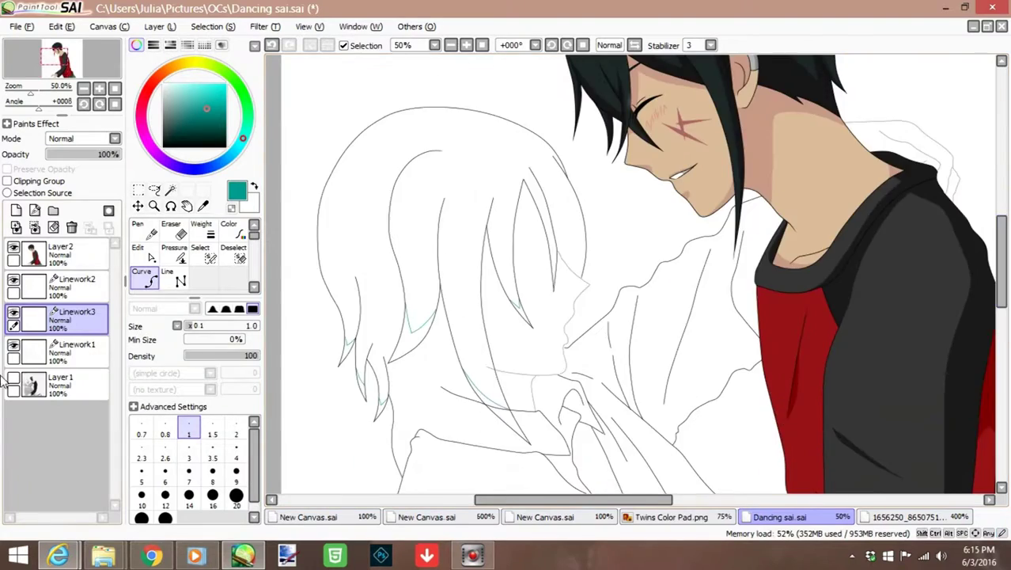
- Pick black from Twins Color Pad.png and trace the eyebrow from the Layer1 sketch with curves
click(671, 516)
click(779, 516)
click(148, 276)
click(507, 152)
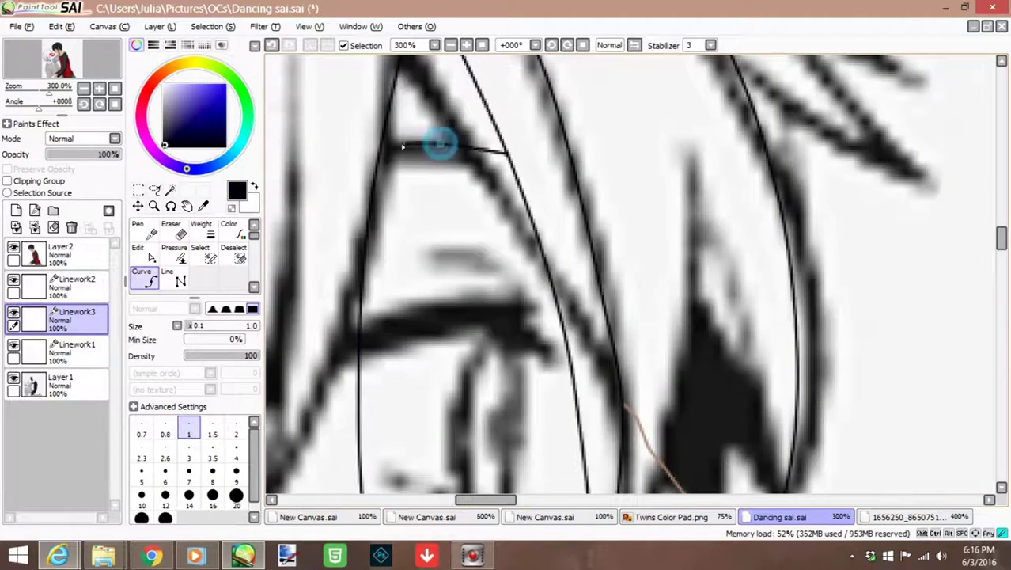
scroll(372, 159, up, 2)
key(ctrl)
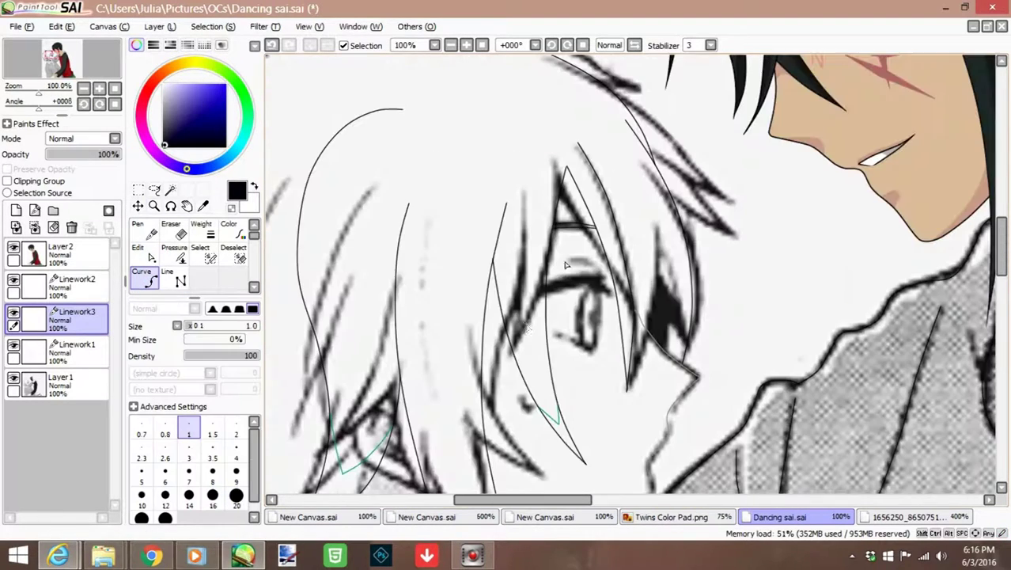
- Trace the lower eyelid of the sketched eye with black curves, giving the line a thicker outer end
key(Home)
scroll(491, 332, up, 4)
click(399, 303)
click(491, 364)
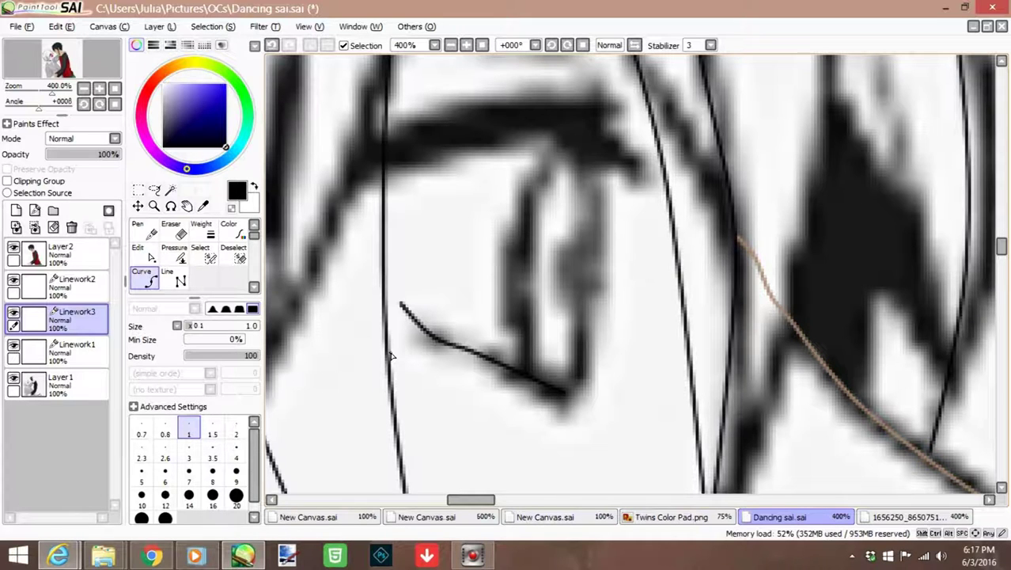
scroll(489, 357, up, 2)
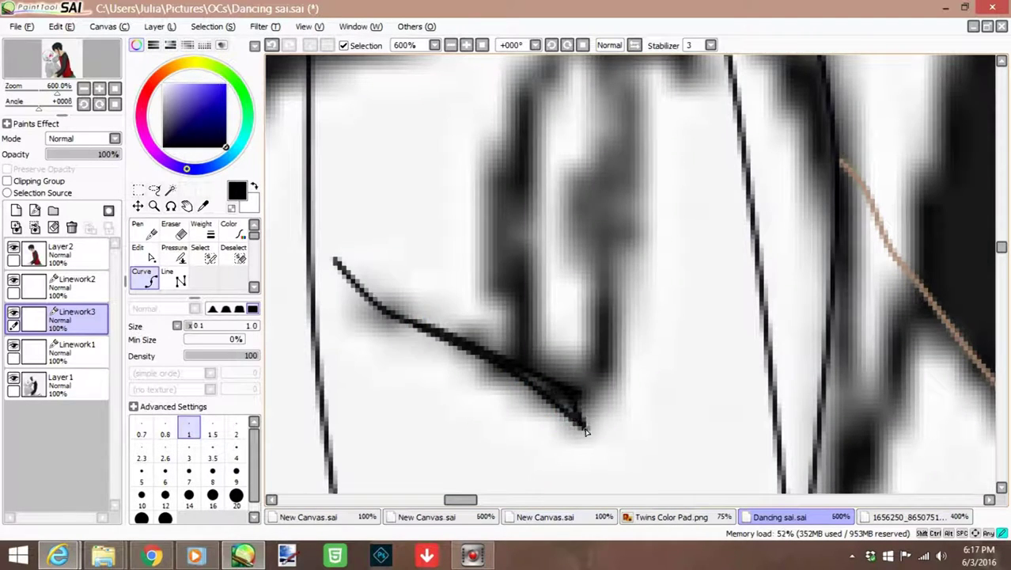
- Outline the upper lash line and its outer lash with black curves, and join their end points into sharp tips
key(Home)
scroll(551, 341, up, 3)
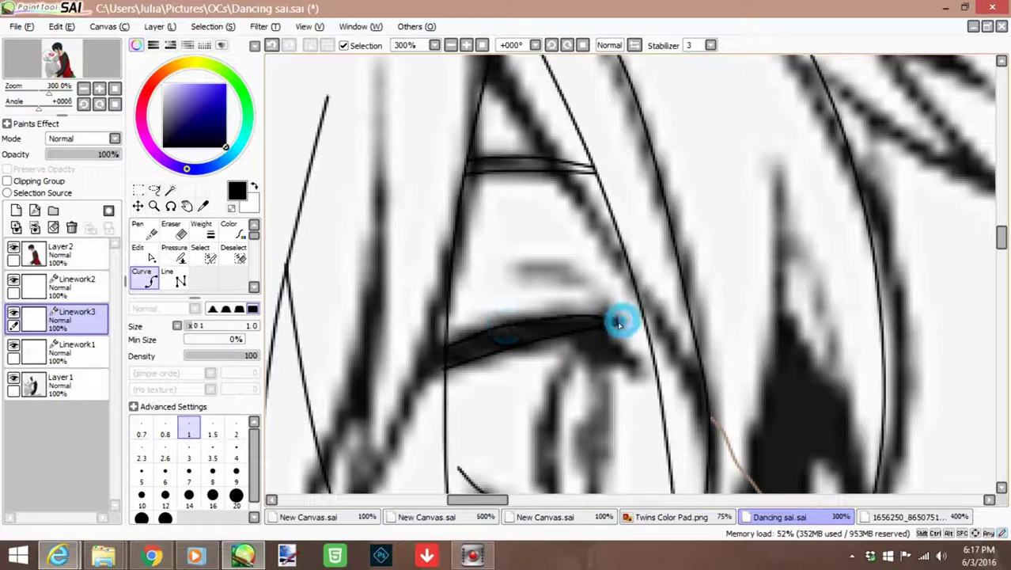
key(ctrl)
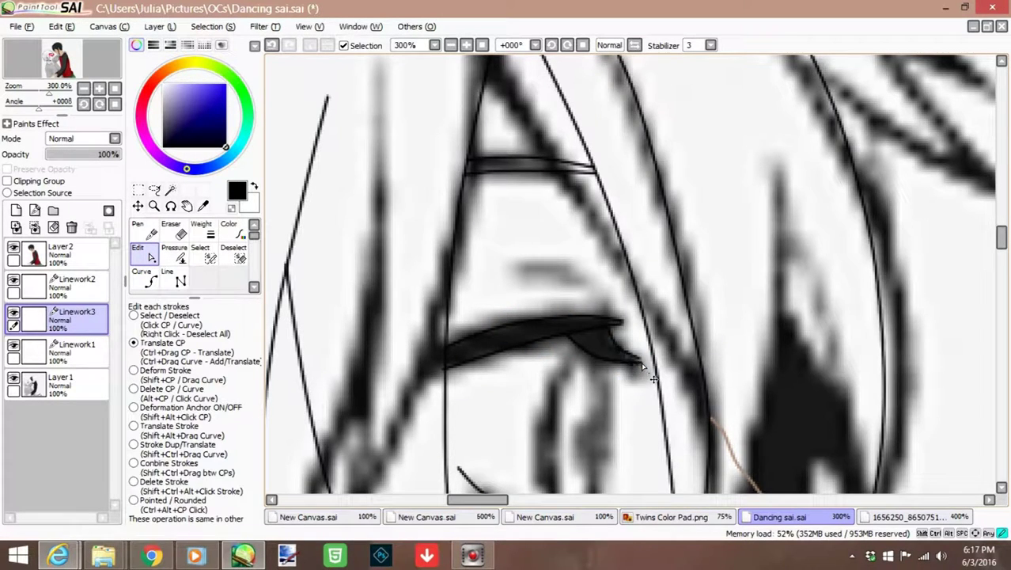
scroll(667, 385, up, 2)
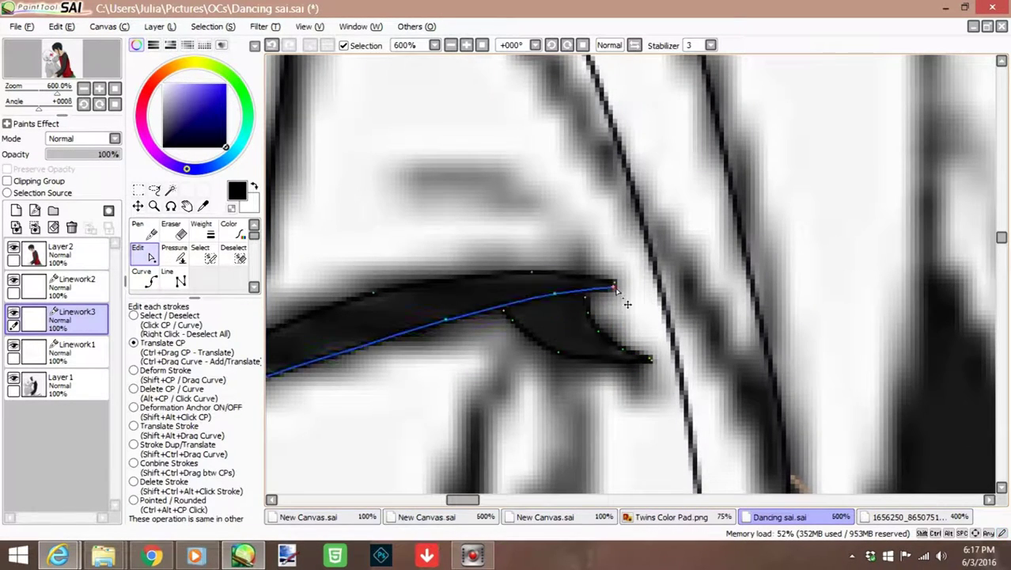
scroll(587, 294, down, 2)
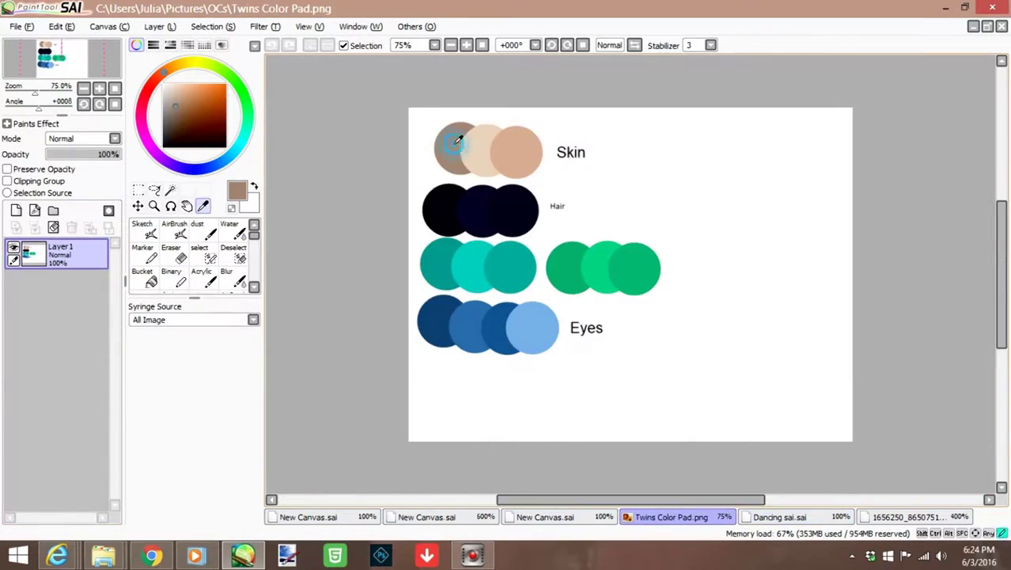
- Try to trace the nape and the ear lines between the hair locks with brown curves on Linework1 in Dancing sai.sai
click(797, 519)
drag(585, 499, 542, 501)
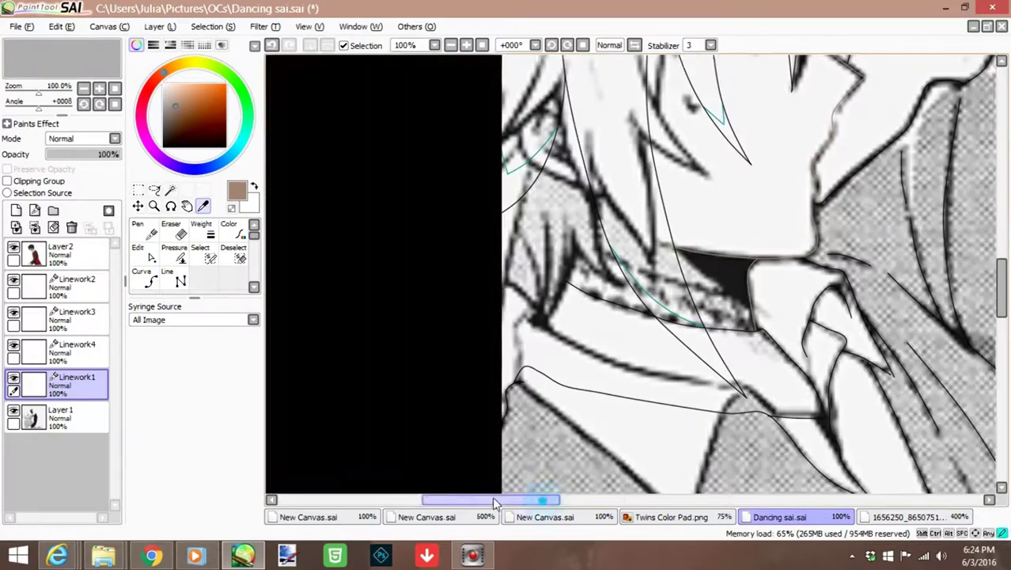
scroll(501, 208, up, 2)
click(143, 277)
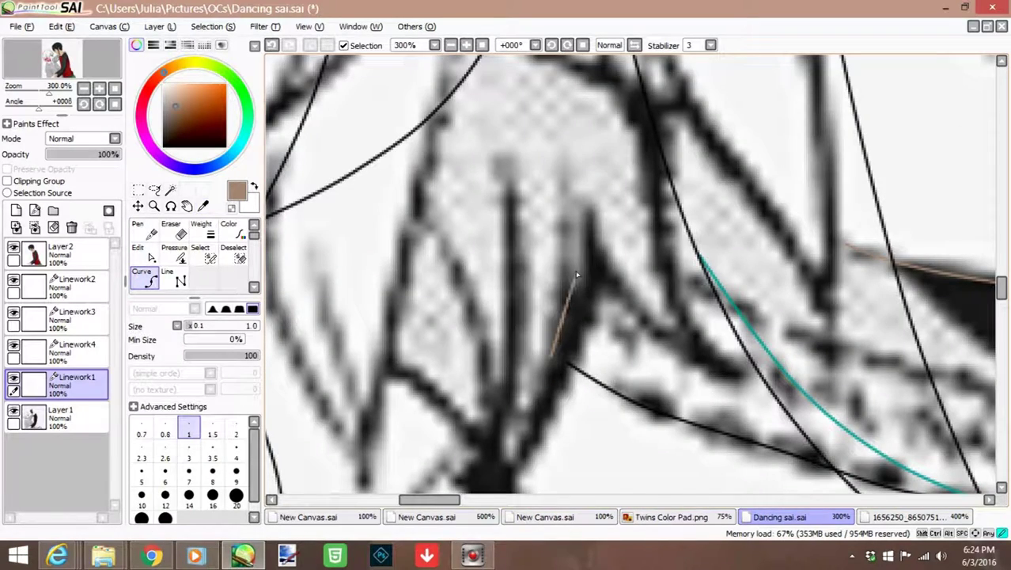
scroll(609, 101, down, 4)
scroll(554, 210, up, 6)
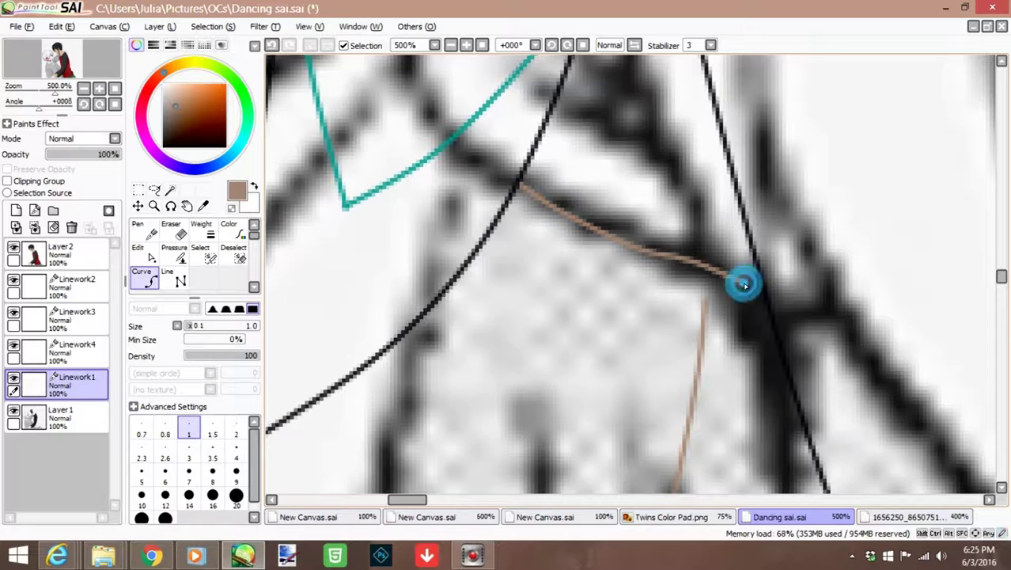
scroll(717, 277, down, 4)
scroll(662, 236, up, 3)
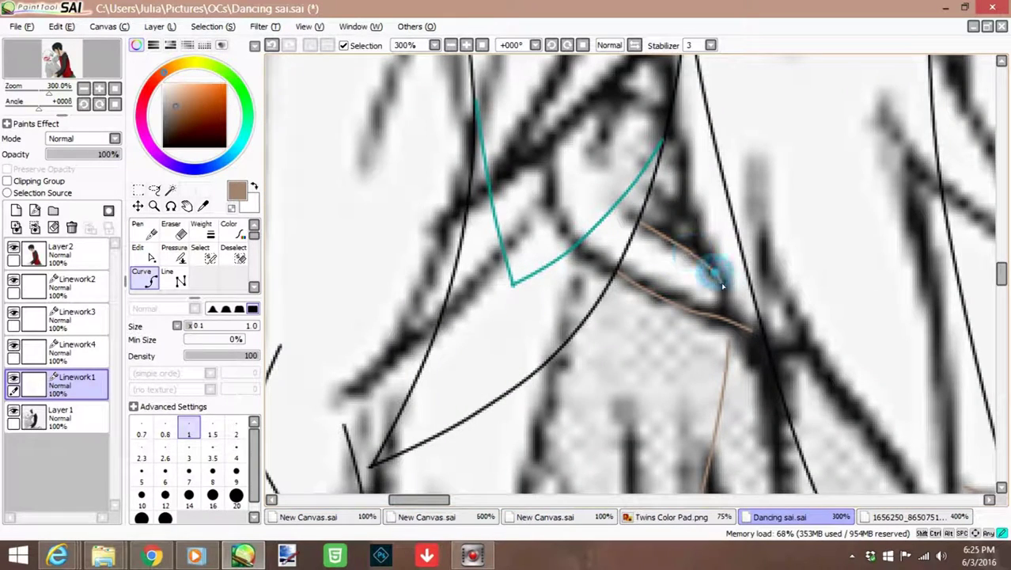
scroll(728, 294, down, 4)
scroll(655, 279, up, 4)
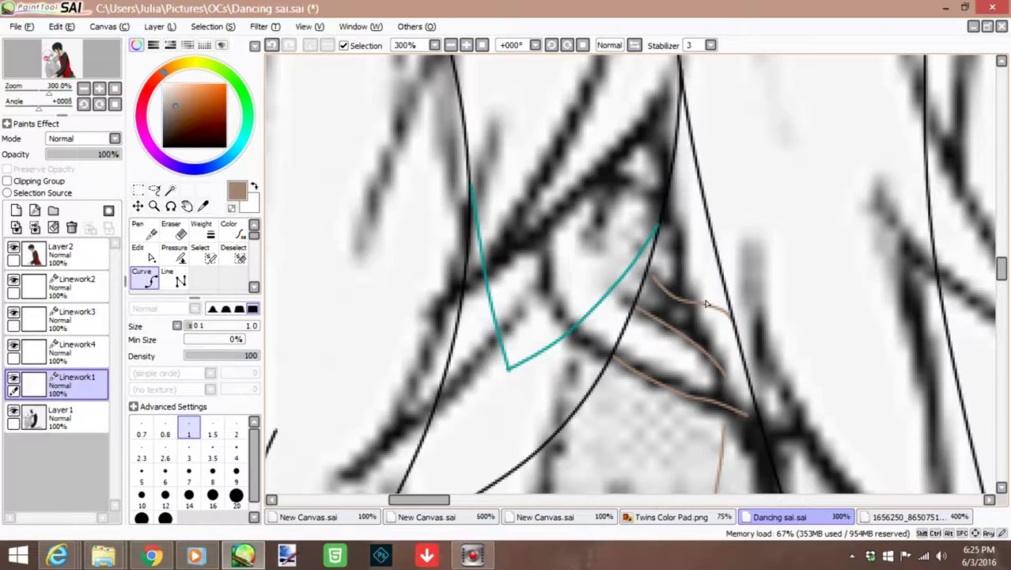
scroll(698, 176, down, 2)
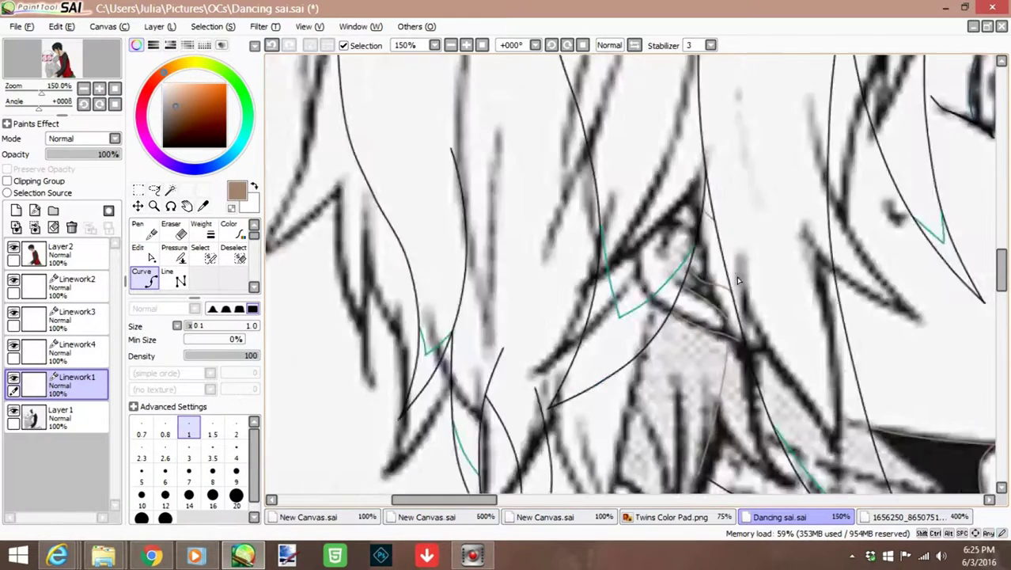
- Hide the Layer1 sketch and undo the brown nape and ear lines
click(14, 411)
click(271, 45)
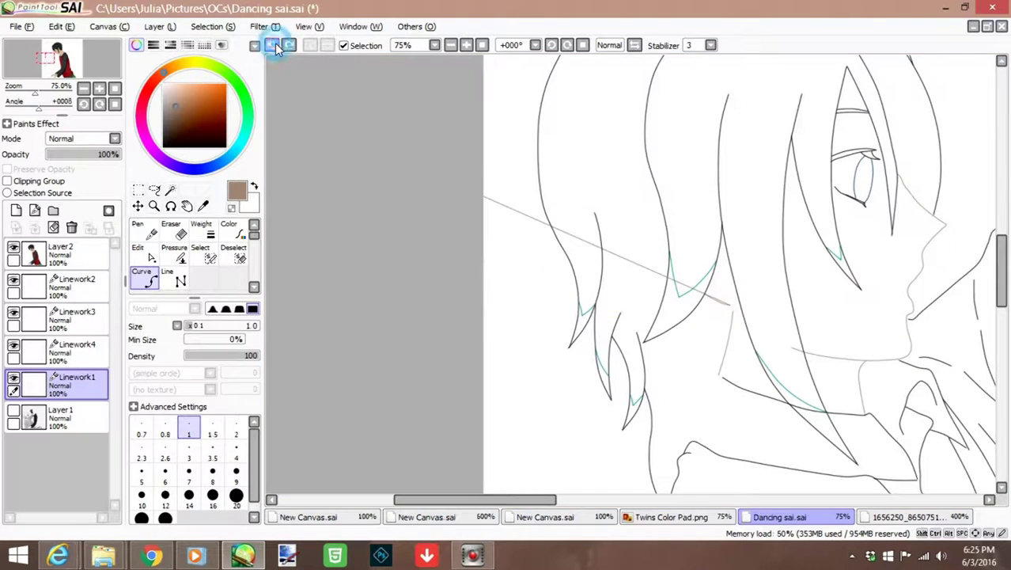
click(273, 44)
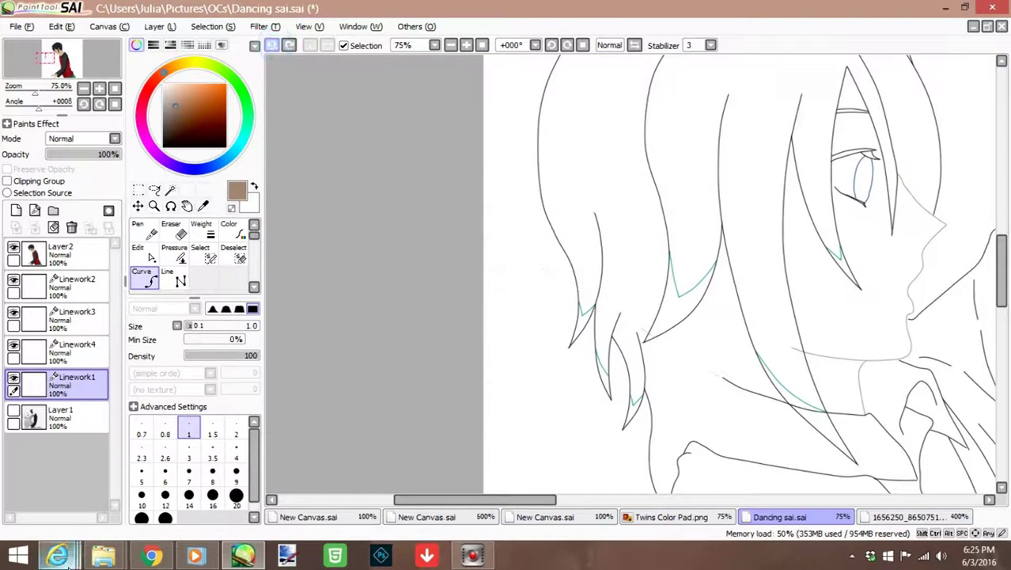
- Pick black from Twins Color Pad.png and draw a curved lock over the nape on Linework4 in Dancing sai.sai
click(77, 344)
drag(475, 499, 520, 499)
click(671, 516)
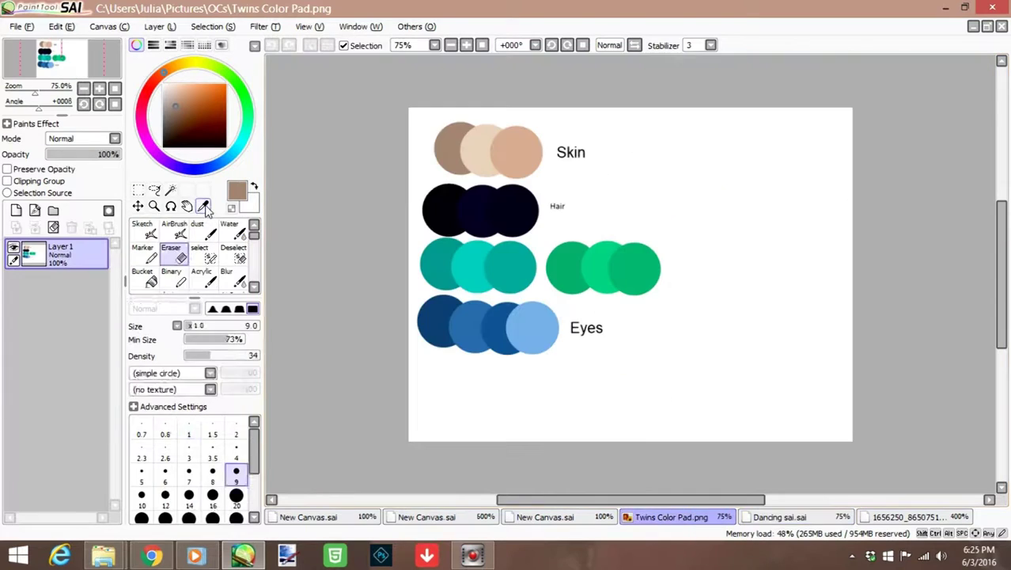
alt+click(443, 210)
click(779, 516)
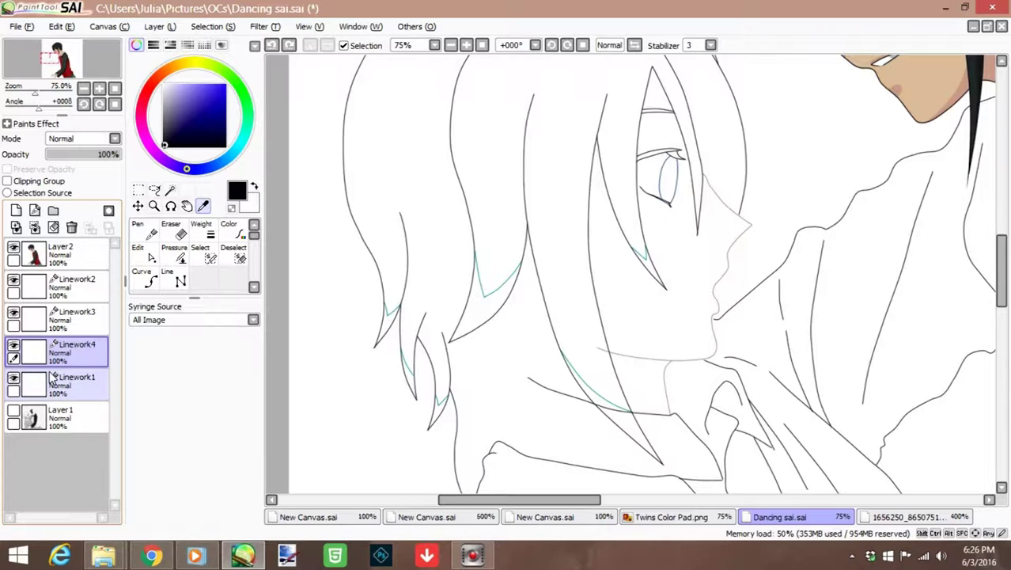
scroll(447, 180, up, 2)
key(c)
scroll(447, 158, up, 1)
click(447, 129)
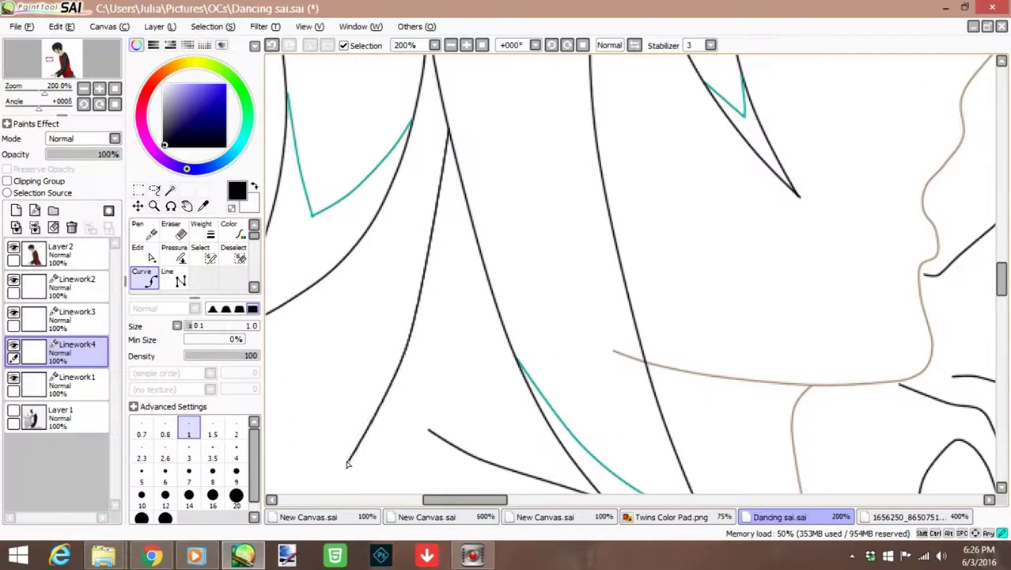
- Adjust the control points of the new nape lock's curve against the Layer1 sketch
scroll(364, 451, down, 2)
key(e)
scroll(419, 364, up, 2)
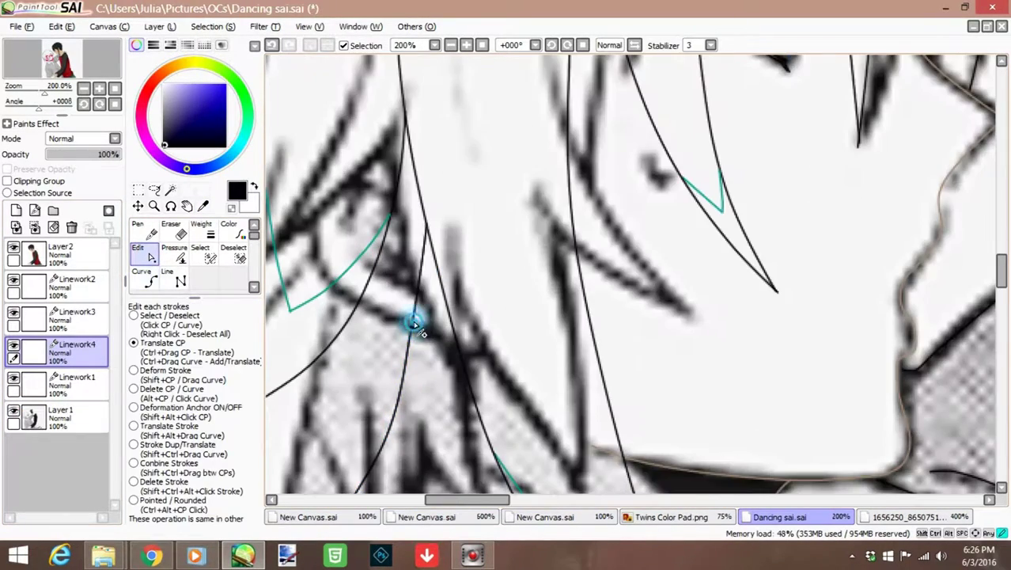
scroll(419, 364, down, 3)
drag(609, 499, 562, 499)
scroll(481, 361, up, 4)
mouse_move(481, 360)
mouse_down()
mouse_move(526, 257)
mouse_move(514, 286)
mouse_move(554, 263)
mouse_up()
scroll(554, 264, down, 4)
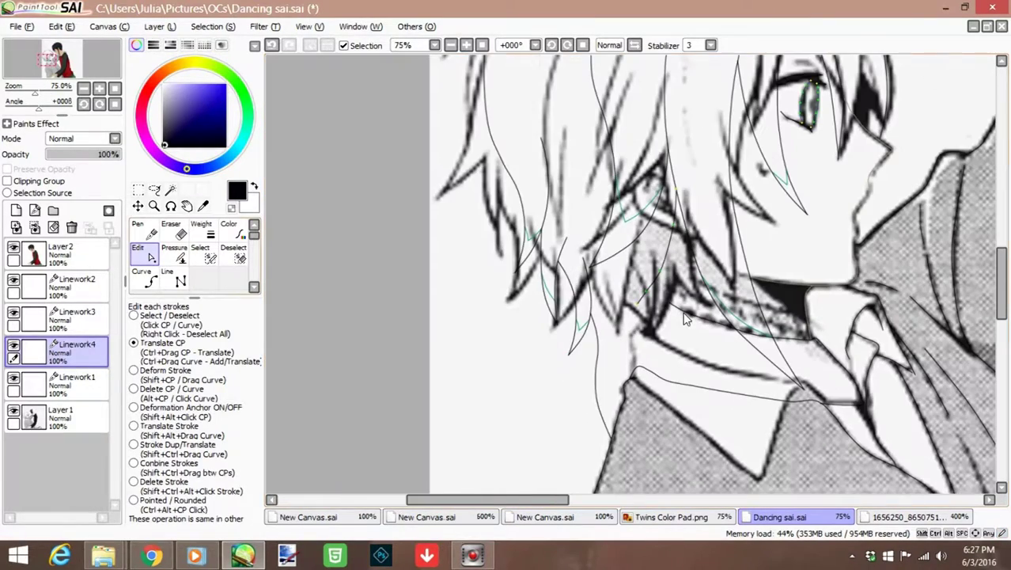
- Trace the back edge of the shirt collar with a black curve on Linework1, running up from the shoulder
key(n)
click(71, 385)
key(alt)
scroll(658, 284, up, 2)
click(897, 413)
click(790, 387)
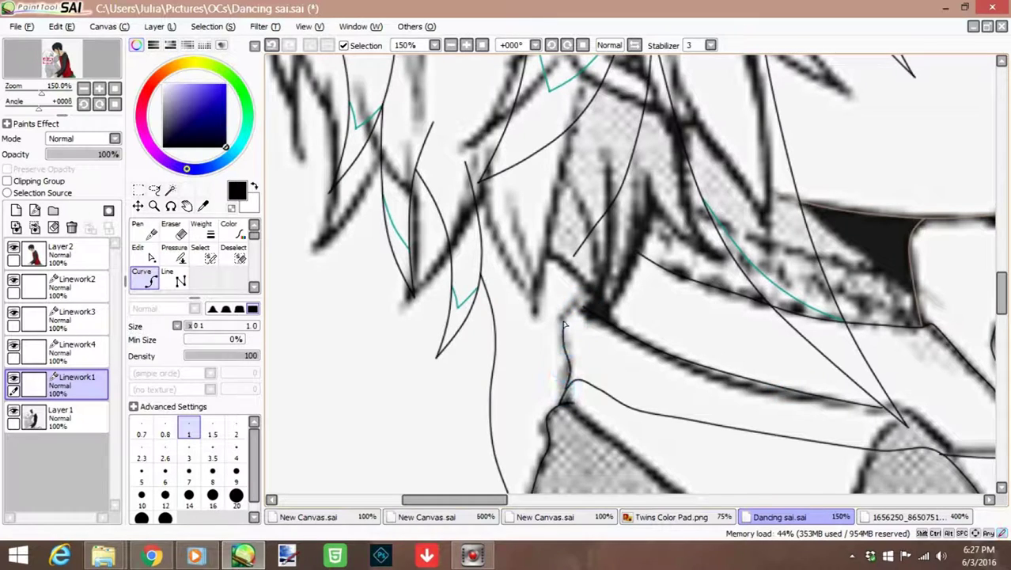
- Move the end points of the collar's back edge and upper edge so that they meet in a corner under the nape lock
scroll(610, 266, up, 4)
key(ctrl)
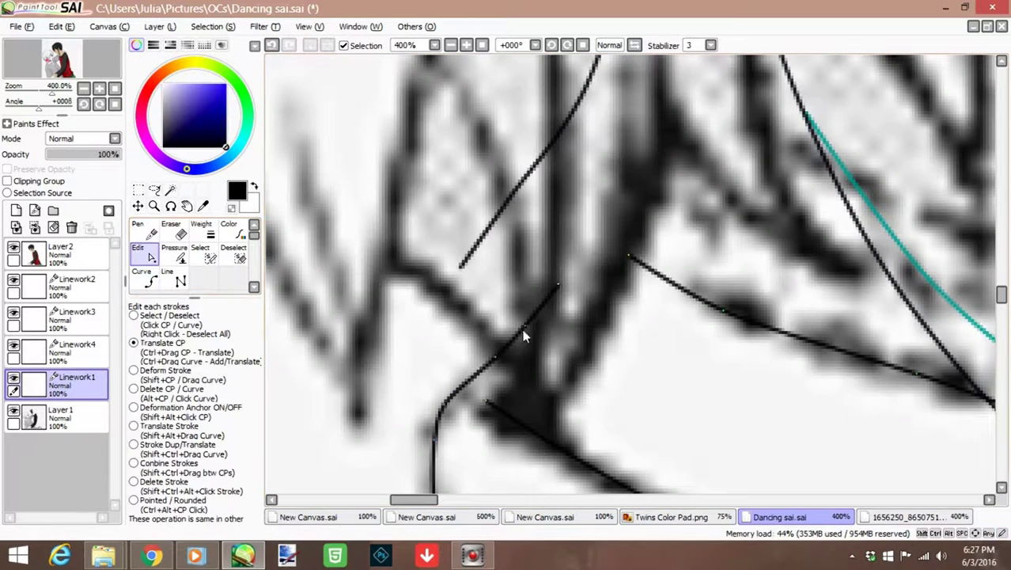
drag(625, 255, 566, 235)
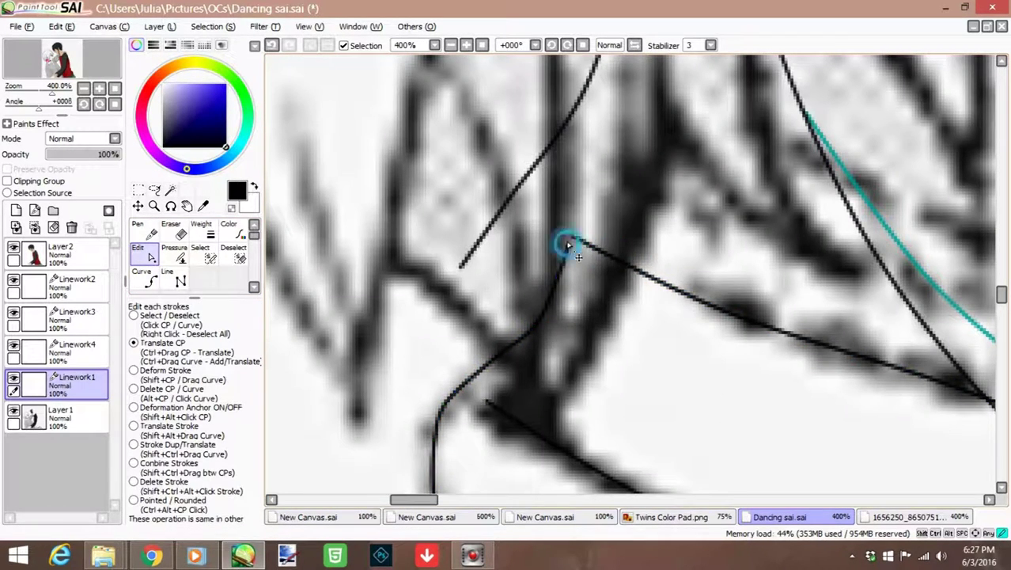
scroll(823, 427, down, 7)
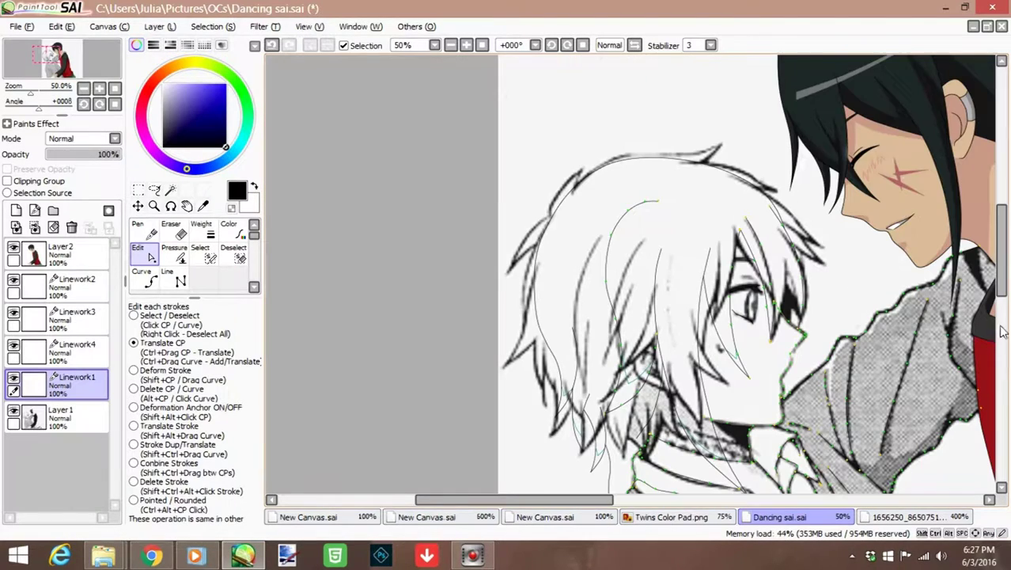
- Hide the Layer1 sketch and erase the inner fold line of the collar with the Eraser at size 20
scroll(1001, 332, down, 5)
key(e)
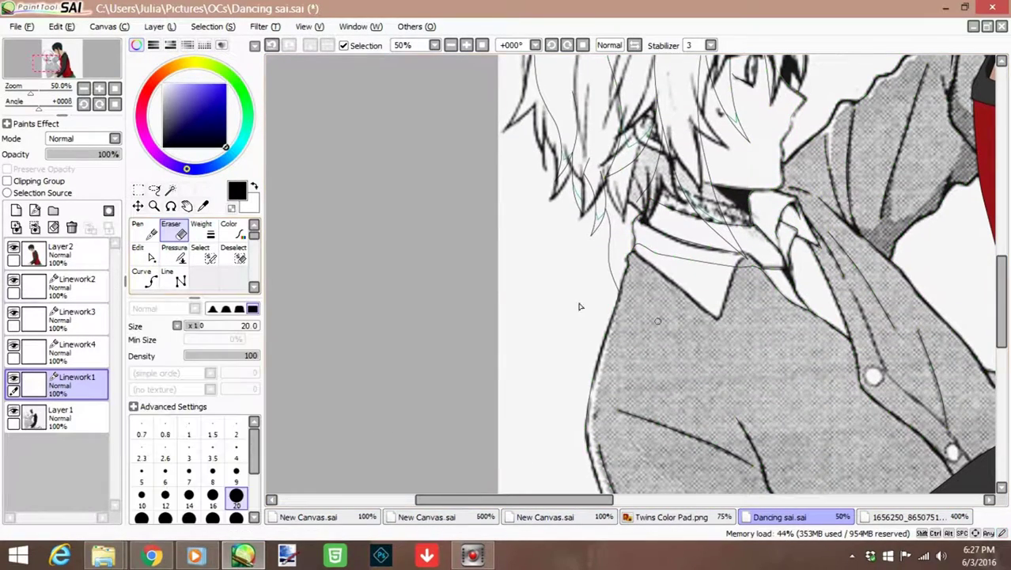
click(14, 409)
scroll(824, 276, up, 3)
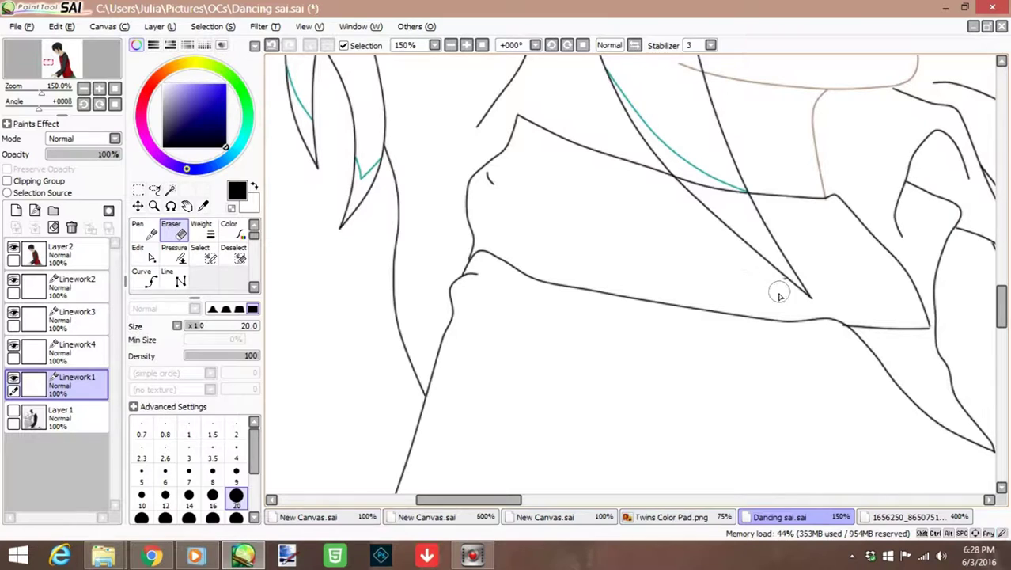
scroll(702, 300, down, 1)
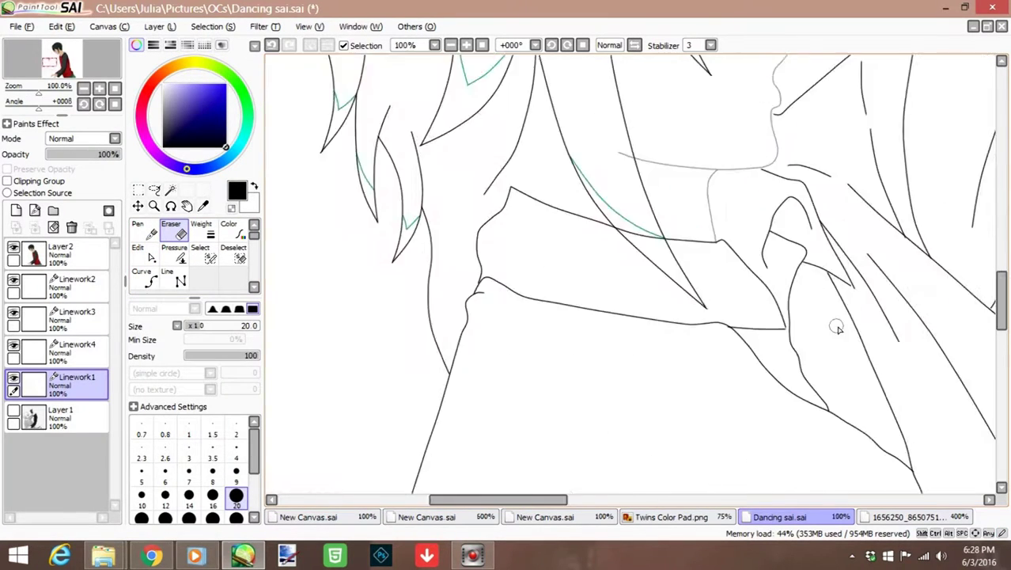
- Reduce the Eraser to size 9 and erase the parts of the jaw and collar lines that cross the hair locks
scroll(837, 329, up, 1)
key(bracketleft)
key(bracketleft)
key(bracketleft)
key(bracketleft)
key(bracketleft)
scroll(413, 84, down, 1)
scroll(601, 271, up, 1)
scroll(600, 238, up, 1)
scroll(598, 204, down, 3)
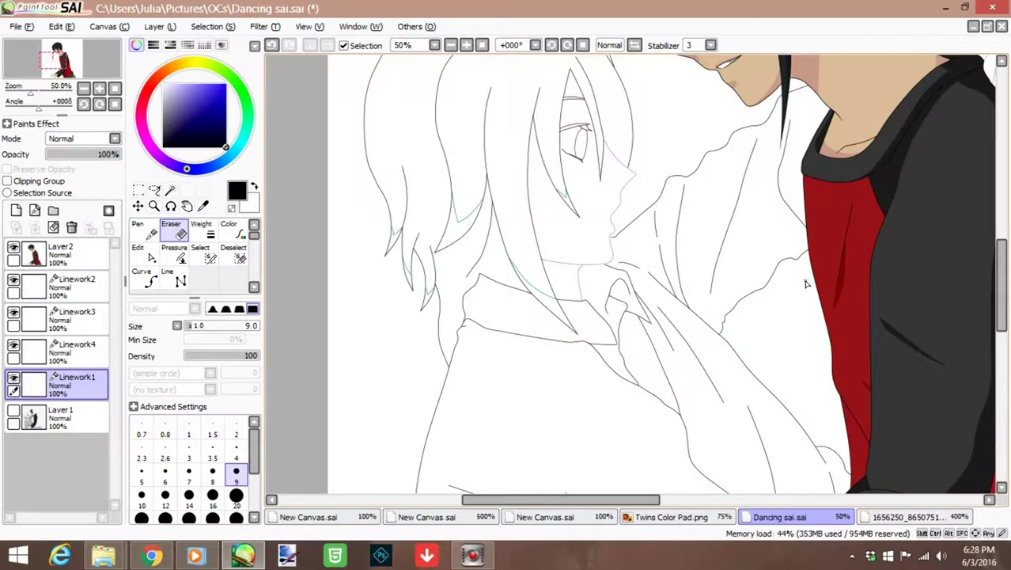
scroll(601, 237, up, 3)
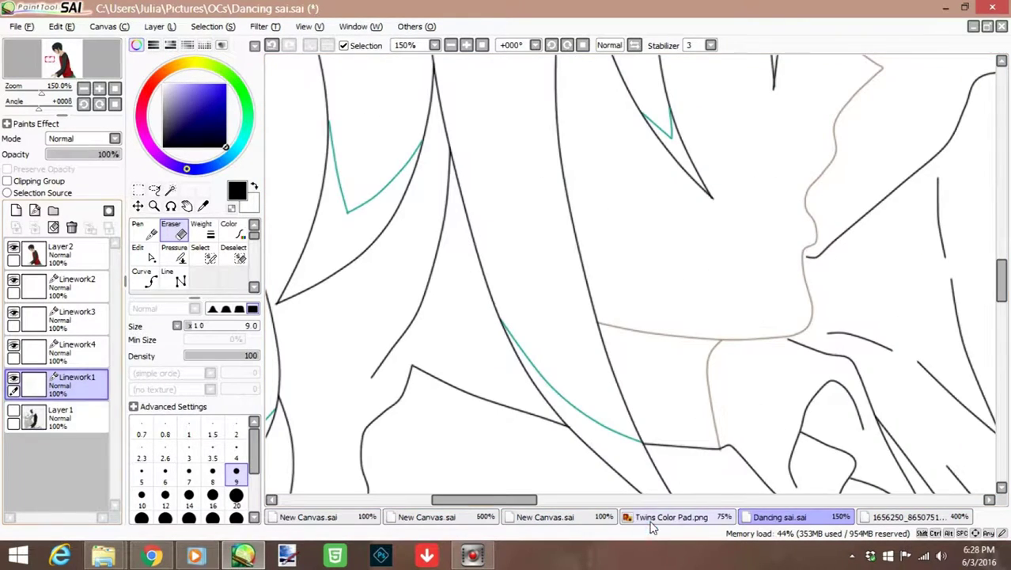
- Pick the brown skin tone from Twins Color Pad.png, trace the nape up from the collar corner, and adjust its control points to the sketch
click(664, 516)
click(452, 129)
click(779, 517)
scroll(379, 348, up, 2)
click(366, 366)
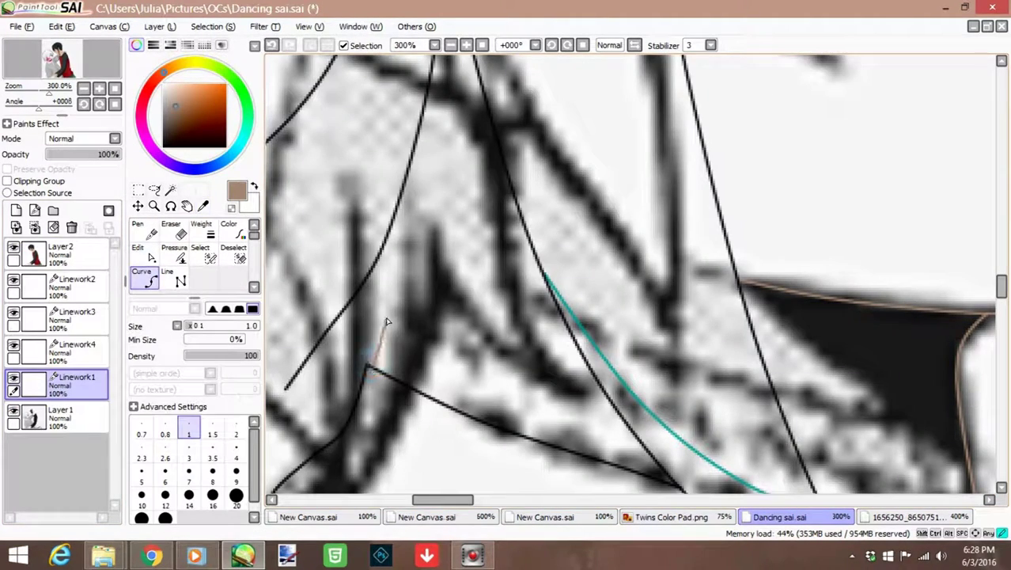
scroll(456, 113, up, 1)
key(ctrl)
drag(469, 294, 464, 315)
drag(501, 158, 514, 129)
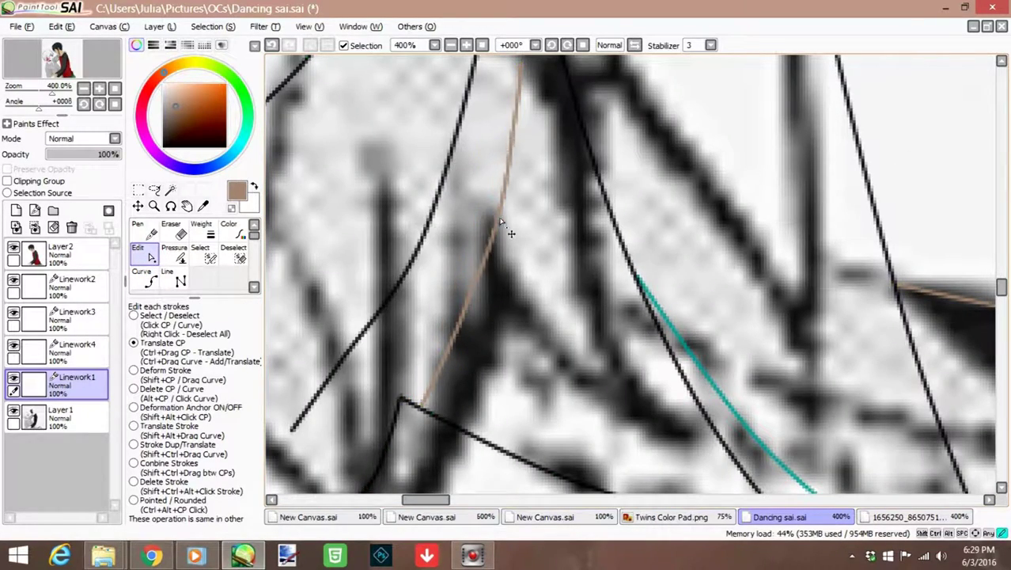
- Draw a short brown curve between the two hair locks above the nape line and clean up its ends
scroll(487, 225, up, 5)
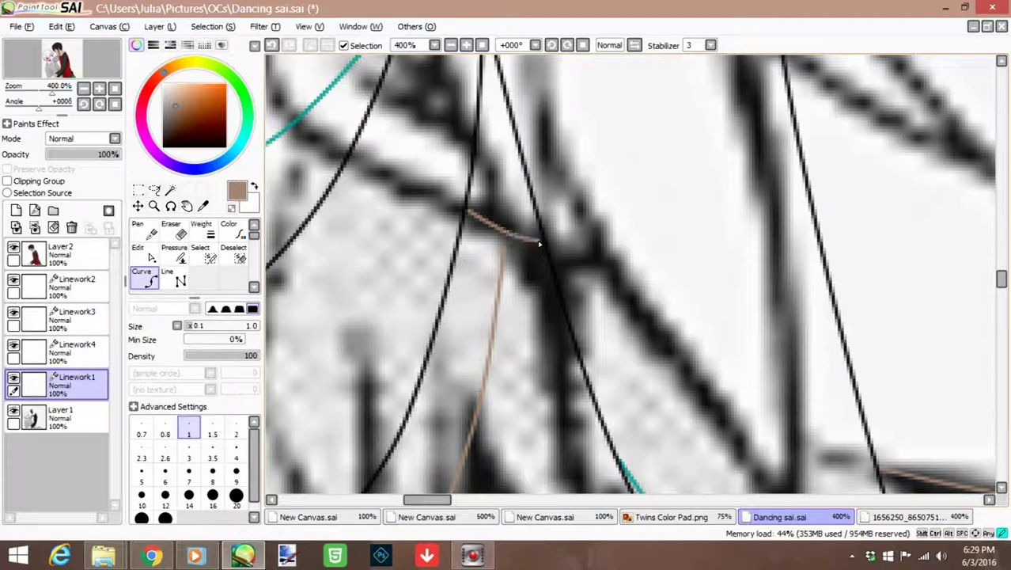
key(ctrl)
scroll(514, 249, down, 5)
key(e)
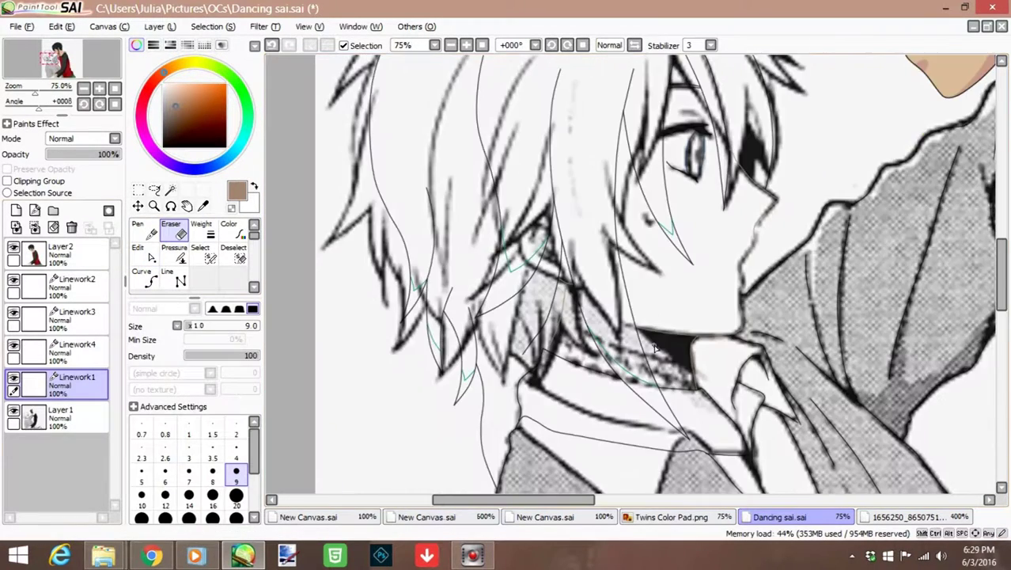
scroll(654, 348, down, 1)
- Taper the lower end of the nape lock on Linework4 with the Pressure tool
click(174, 251)
click(77, 348)
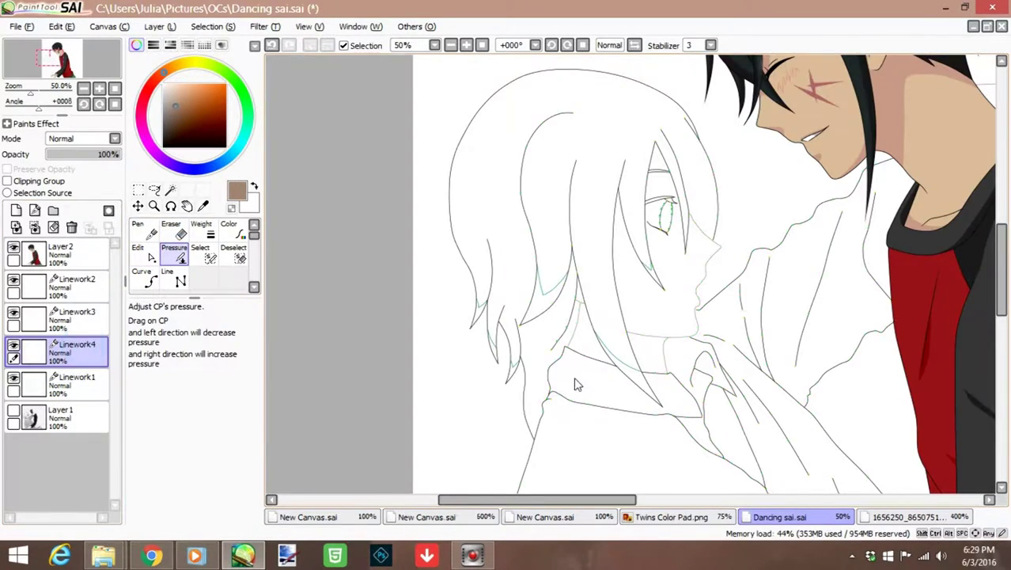
scroll(530, 329, up, 3)
- Taper the open ends of the hair strands on Linework2 by lowering the pressure of their end points
click(93, 291)
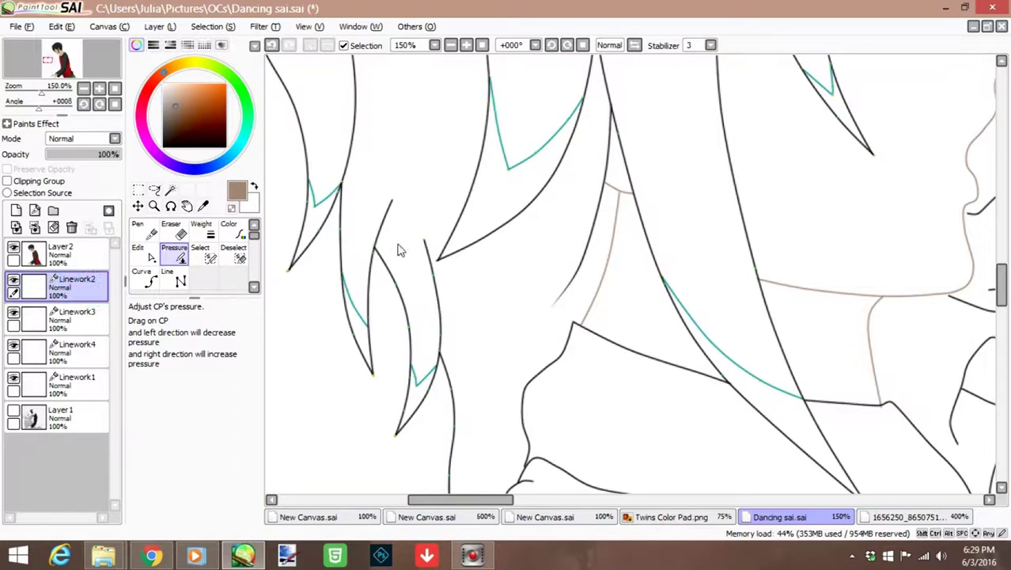
scroll(356, 161, down, 3)
scroll(368, 154, up, 3)
scroll(368, 158, down, 3)
scroll(512, 119, up, 1)
drag(543, 201, 529, 168)
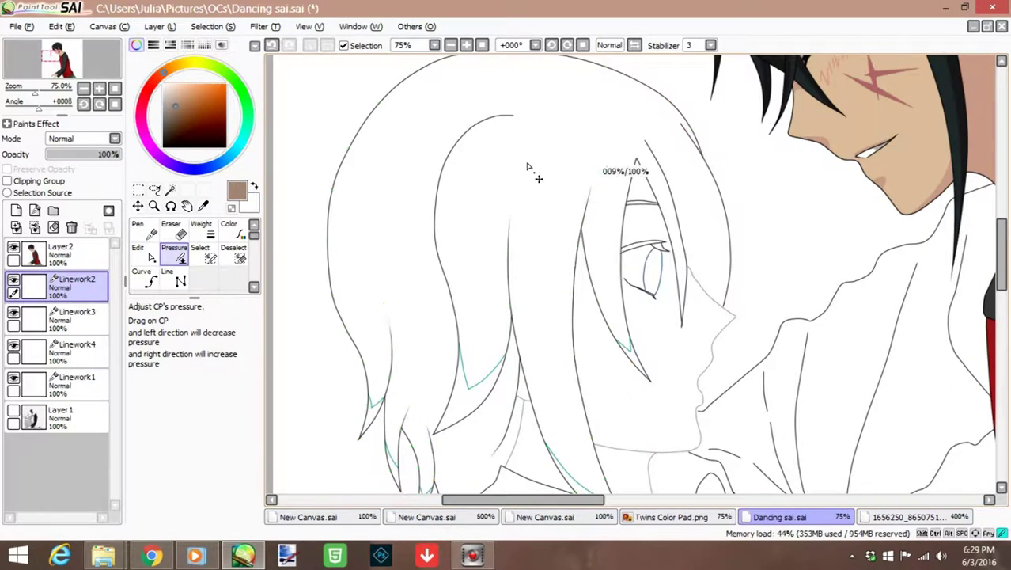
- Taper the open ends of the jacket fold lines near the chin and shoulder on Linework1
click(79, 317)
click(81, 349)
click(88, 383)
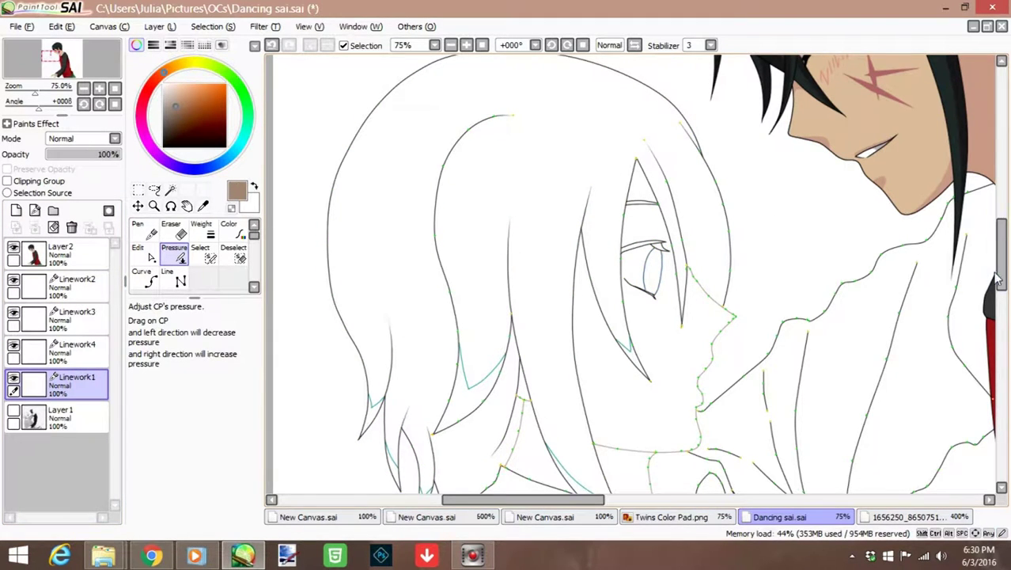
scroll(998, 279, up, 1)
scroll(770, 314, up, 2)
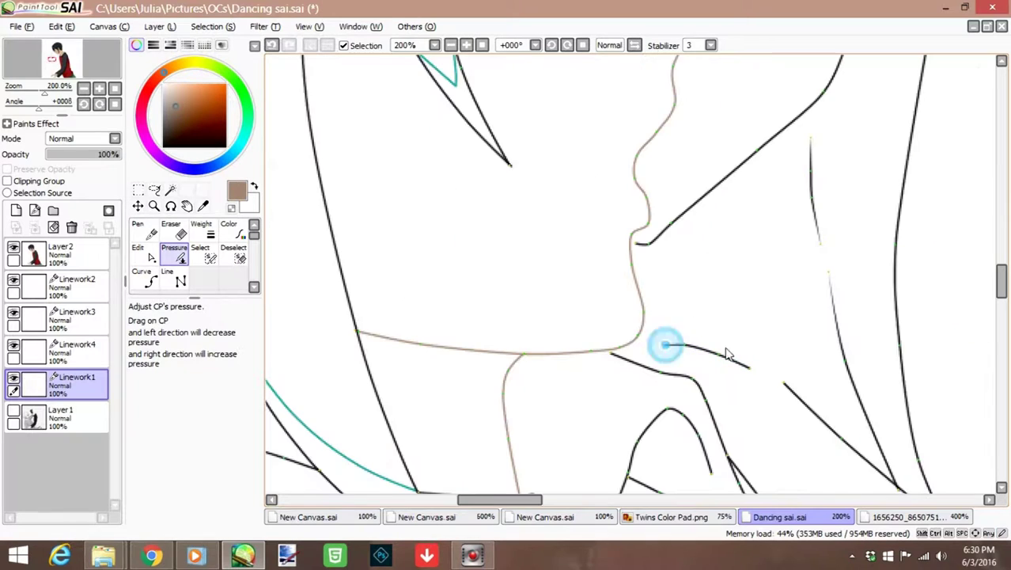
scroll(466, 367, down, 2)
- Taper the open end of the inner line of the hand behind the other character's neck
drag(566, 499, 652, 493)
scroll(591, 415, down, 3)
scroll(664, 405, up, 4)
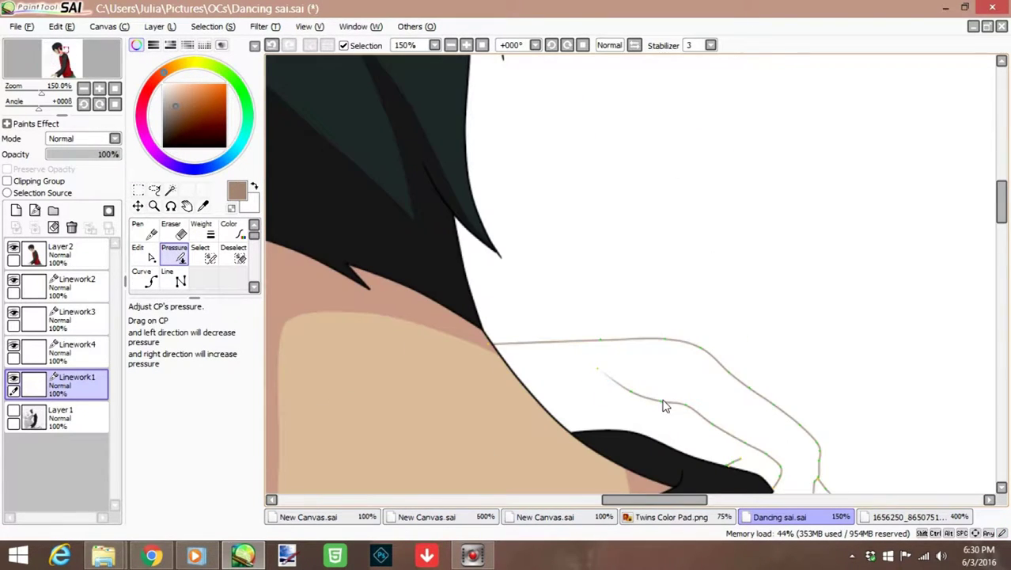
- Taper the open ends of the fold lines on the lower jacket and sleeve with the Pressure tool
drag(1000, 201, 1001, 396)
drag(621, 499, 446, 498)
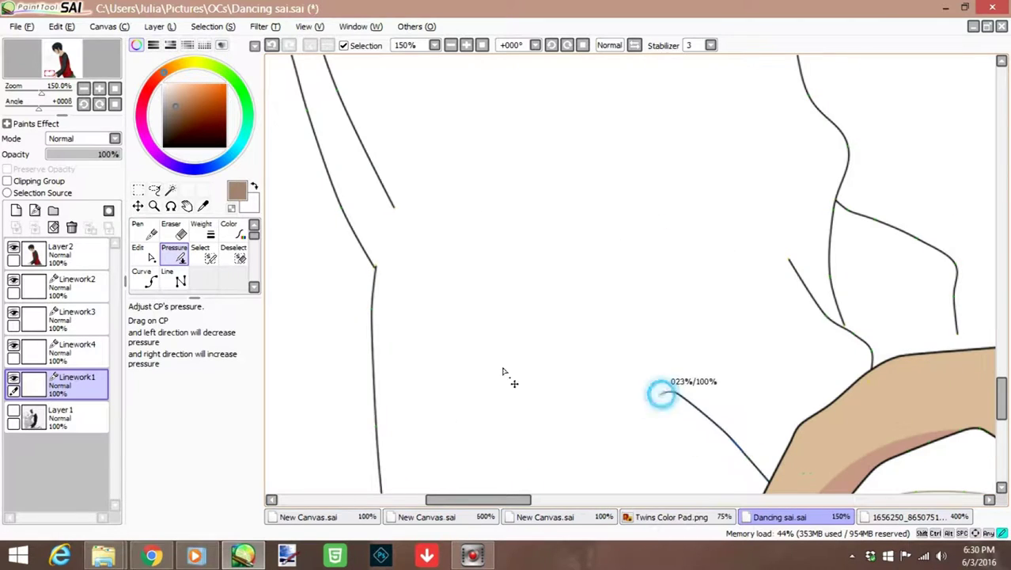
scroll(443, 139, up, 3)
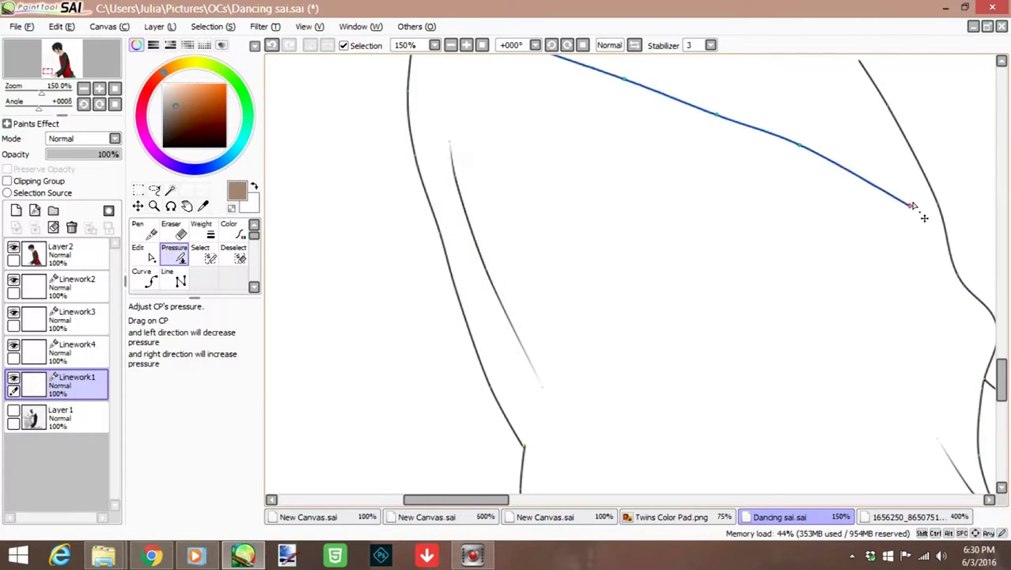
scroll(915, 208, down, 3)
click(516, 174)
- Switch to Windows Media Player
click(197, 554)
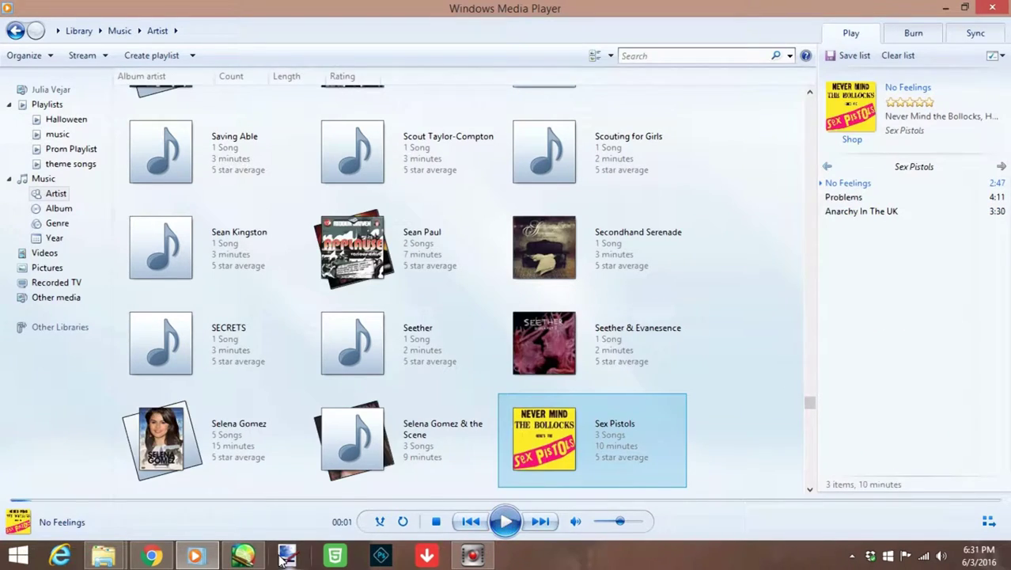
- Switch to PaintTool SAI and examine the linework of the jacket, hand, collar and hair for remaining flaws
click(243, 555)
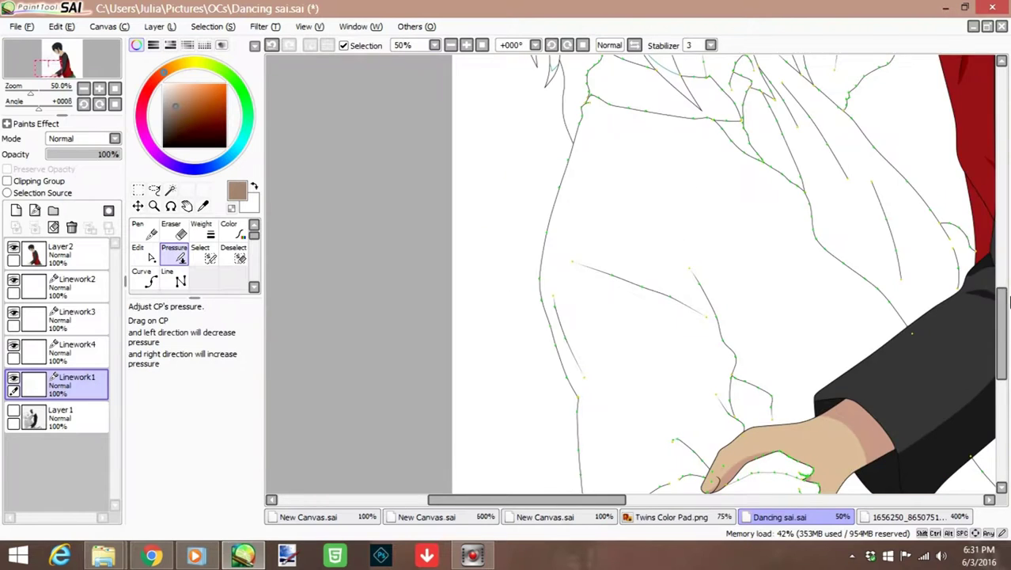
scroll(633, 277, down, 3)
scroll(712, 253, up, 3)
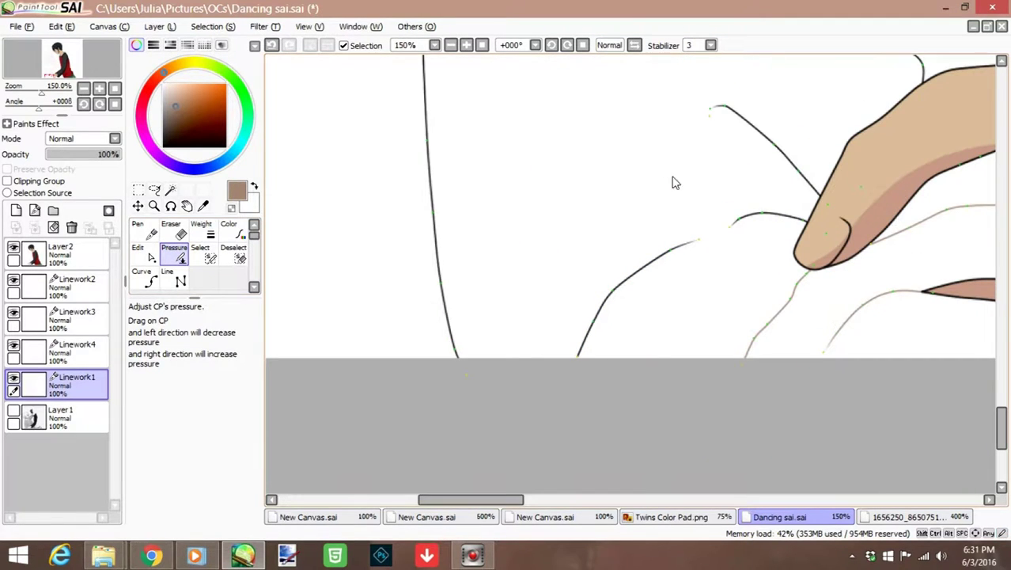
scroll(777, 208, down, 3)
drag(553, 499, 617, 499)
scroll(761, 253, up, 3)
scroll(762, 253, down, 4)
scroll(472, 132, up, 3)
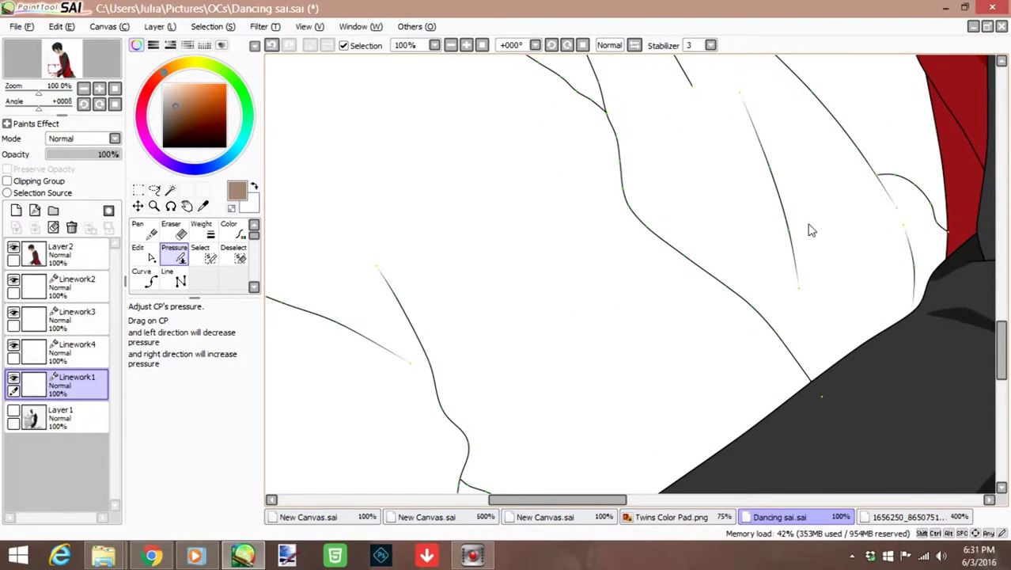
scroll(808, 227, up, 1)
scroll(781, 314, down, 2)
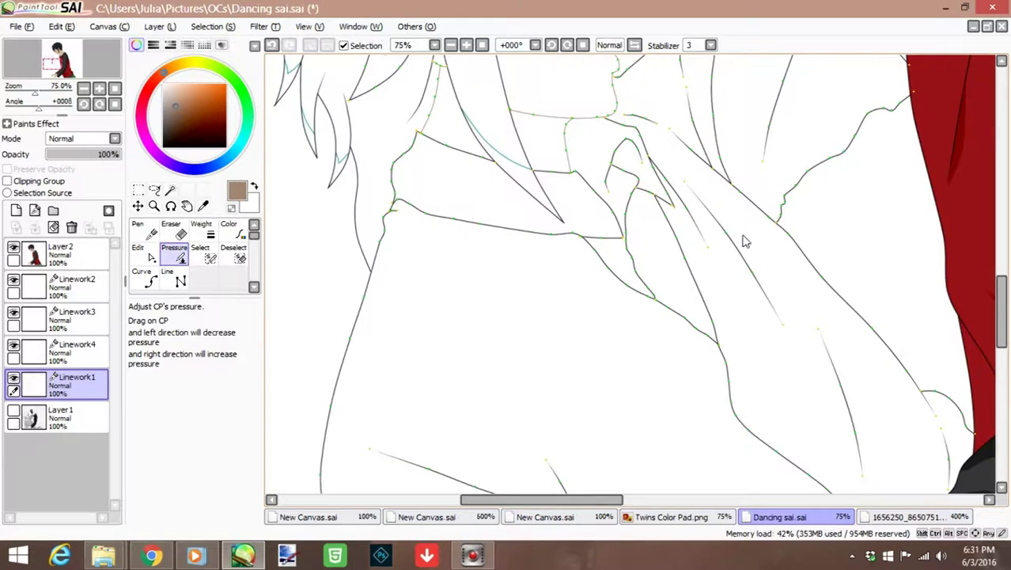
scroll(355, 238, up, 2)
scroll(327, 207, down, 4)
scroll(805, 279, up, 1)
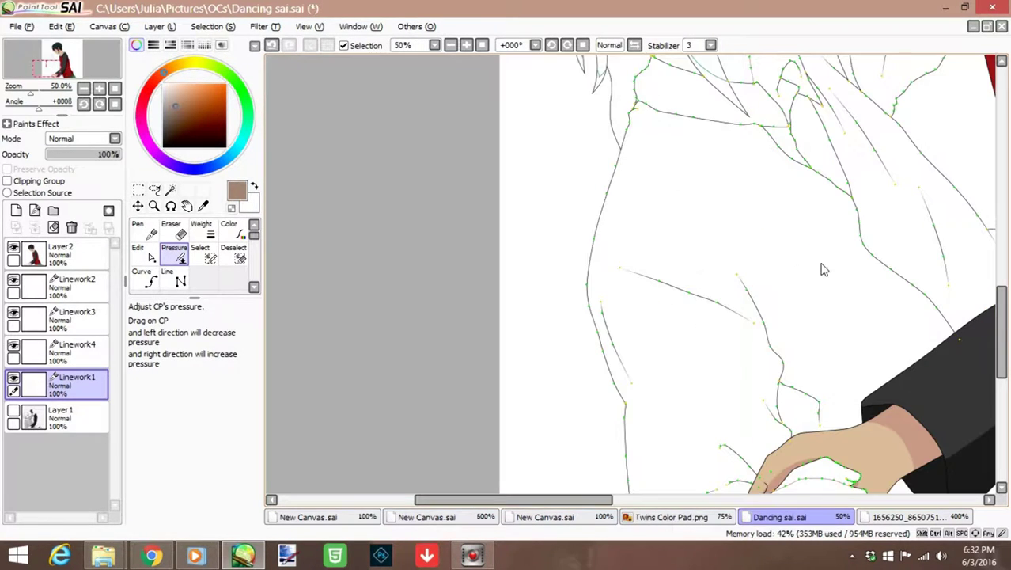
scroll(874, 310, down, 1)
key(e)
scroll(747, 307, up, 2)
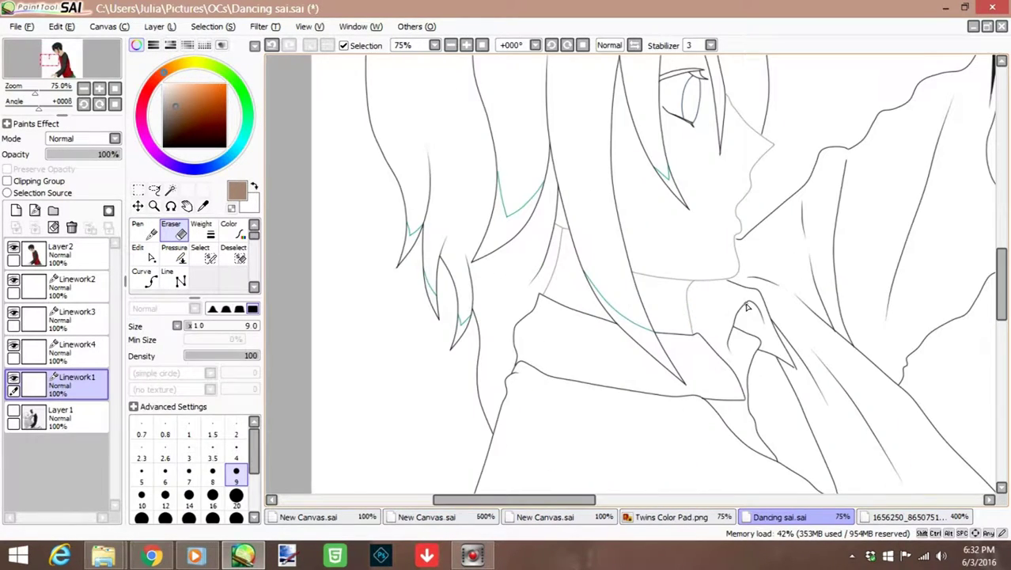
scroll(747, 307, down, 2)
scroll(747, 307, up, 1)
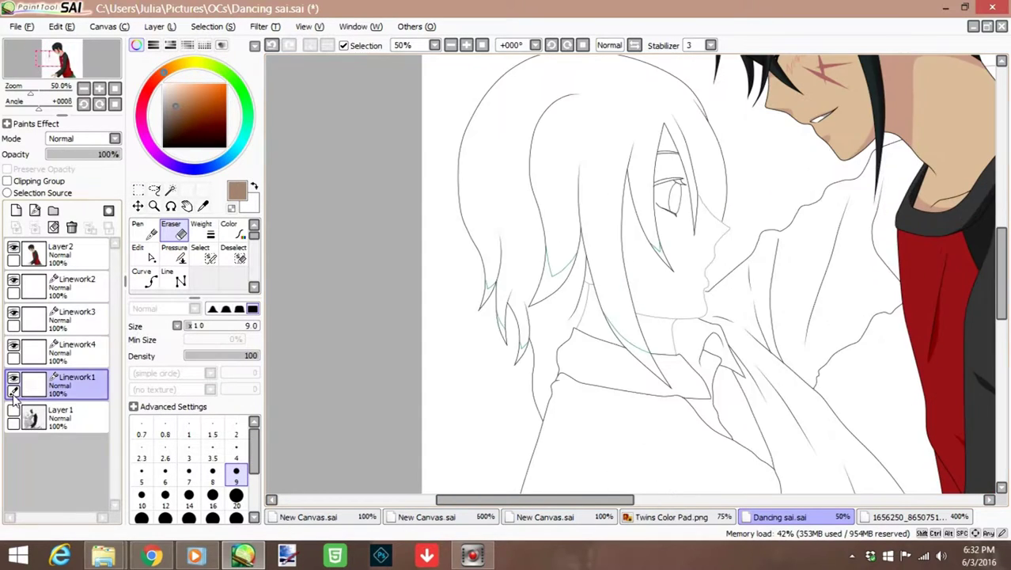
- Show the Layer1 sketch and merge Linework2, Linework3 and Linework4 down into Linework1
click(12, 417)
scroll(747, 307, down, 1)
click(55, 318)
click(159, 26)
click(176, 157)
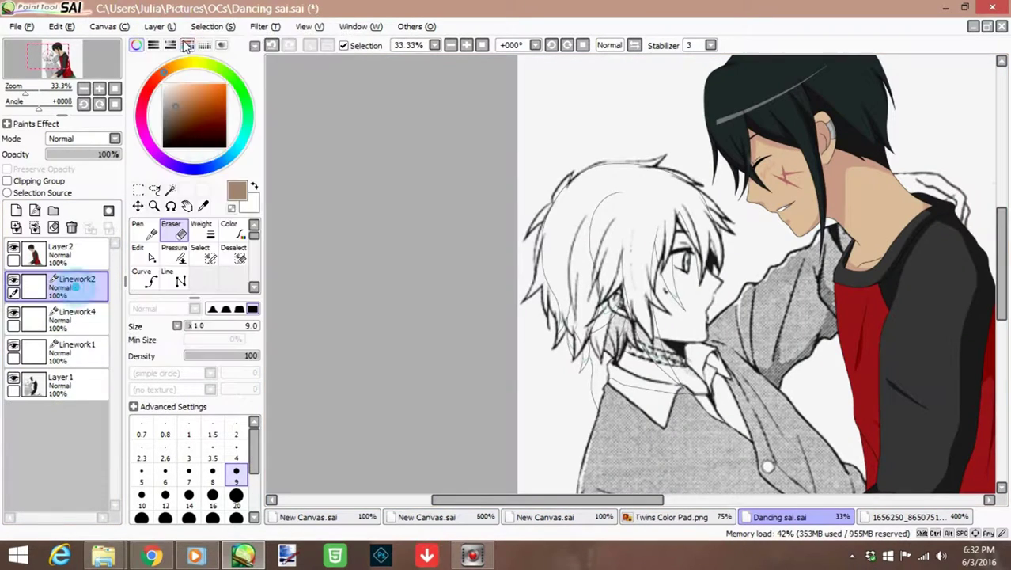
click(159, 26)
click(180, 157)
- Airbrush over the sketch's outer hair strands on Layer1 in the light background colour at size 120
click(55, 318)
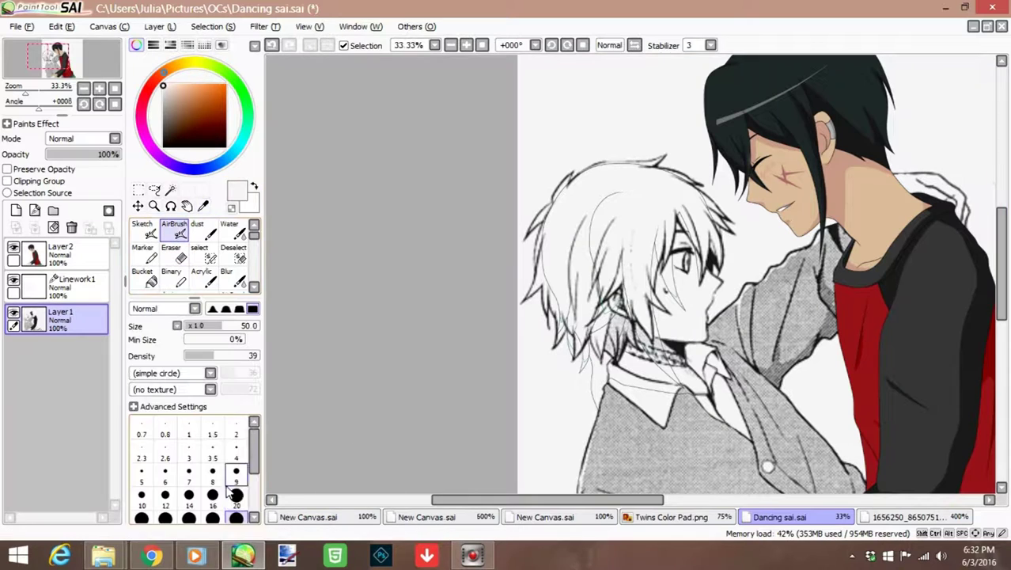
click(143, 252)
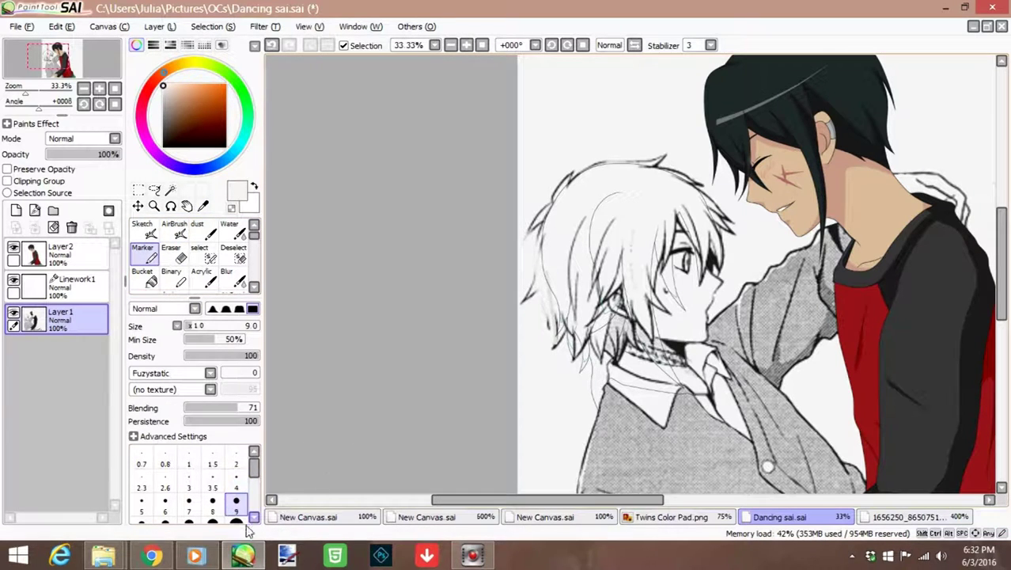
click(236, 503)
click(254, 516)
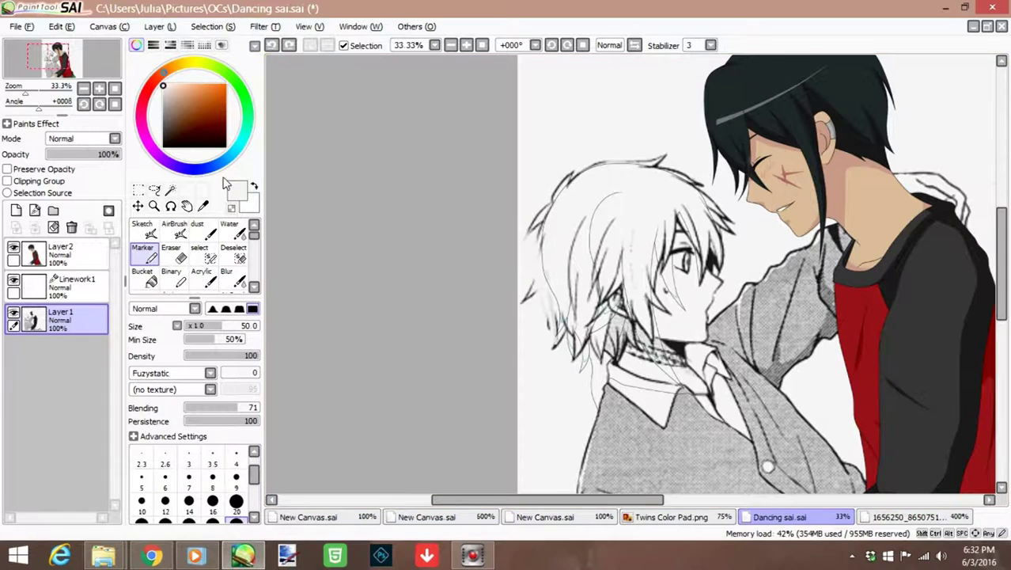
click(174, 231)
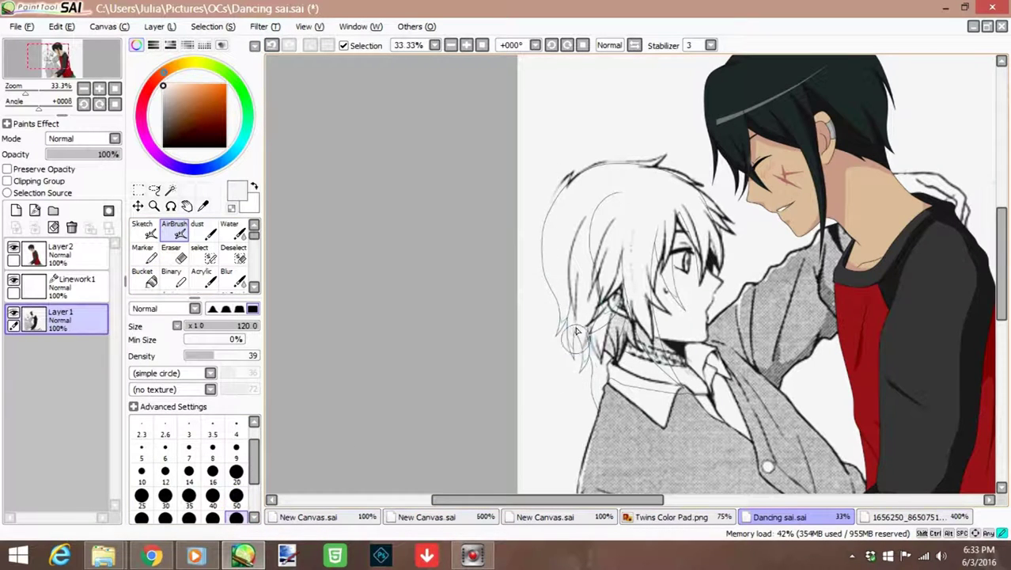
mouse_move(565, 184)
mouse_down()
mouse_move(699, 192)
mouse_move(720, 228)
mouse_up()
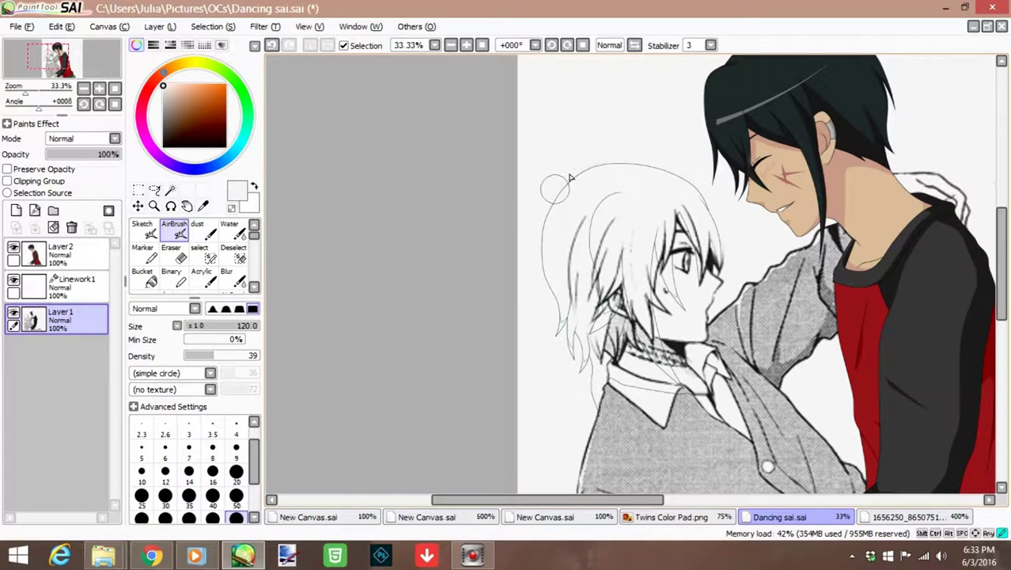
- Select the outer hair outline on Linework1 with the Edit tool to adjust its control points
scroll(763, 267, up, 2)
click(79, 283)
click(142, 252)
click(433, 171)
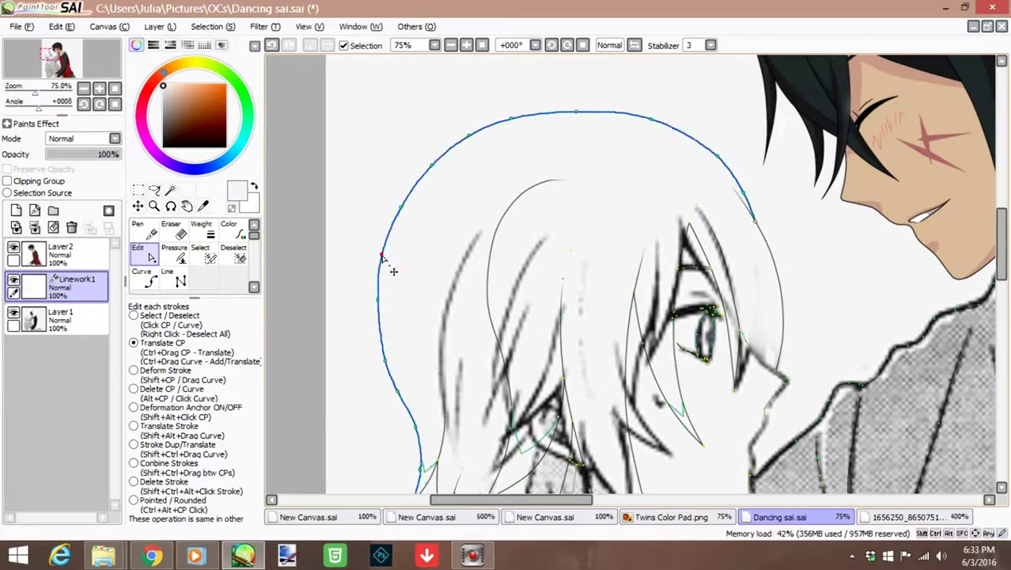
- Hide the Layer1 sketch and check the merged linework across the whole drawing
scroll(589, 156, down, 1)
click(171, 230)
click(13, 313)
scroll(734, 338, down, 3)
scroll(592, 314, up, 1)
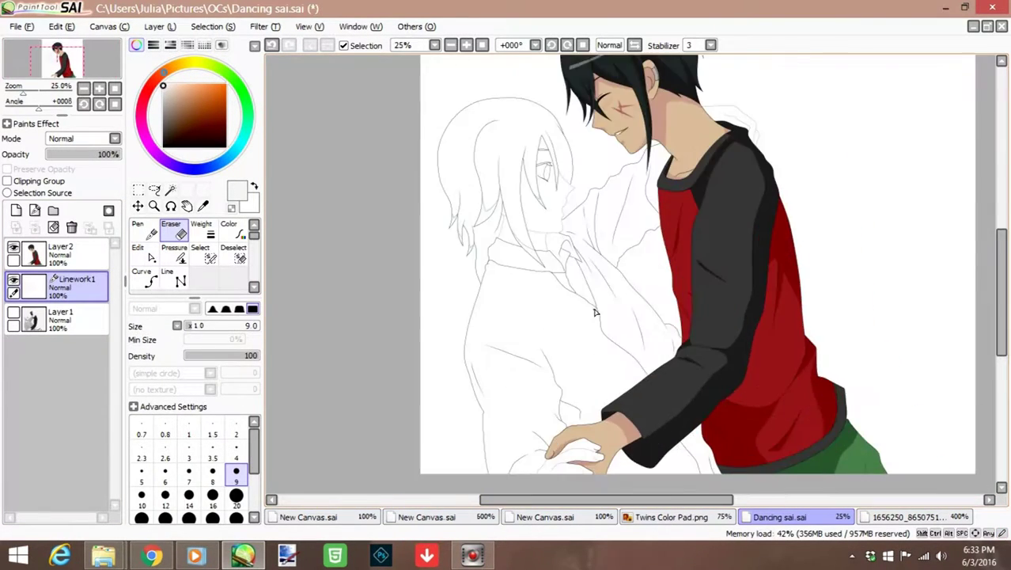
scroll(592, 314, up, 2)
scroll(566, 292, down, 2)
scroll(469, 206, up, 3)
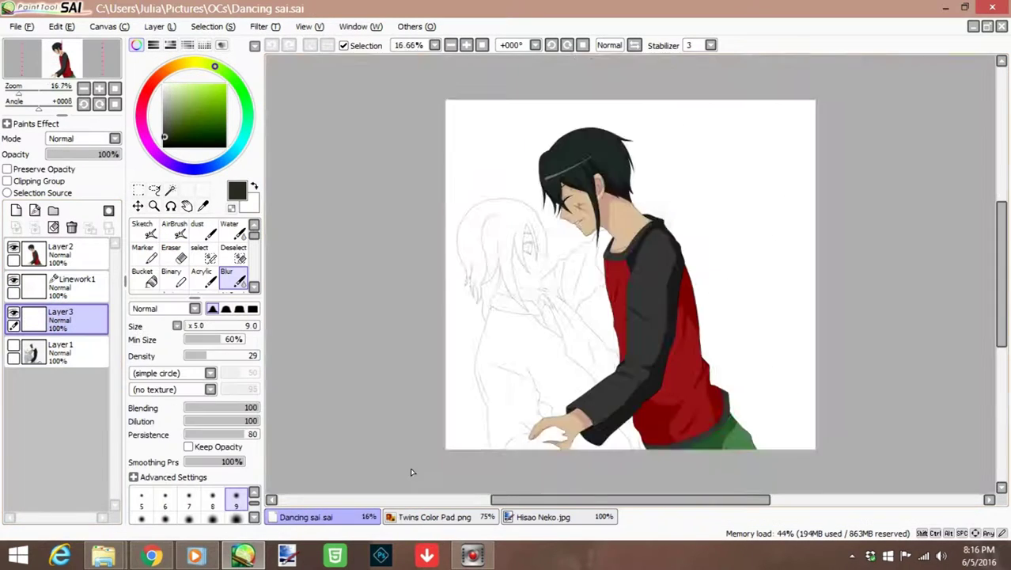
- Select the upper and lower eyelash shapes from Linework1 with the Magic Wand, then clear the selection on Layer3
scroll(374, 304, up, 3)
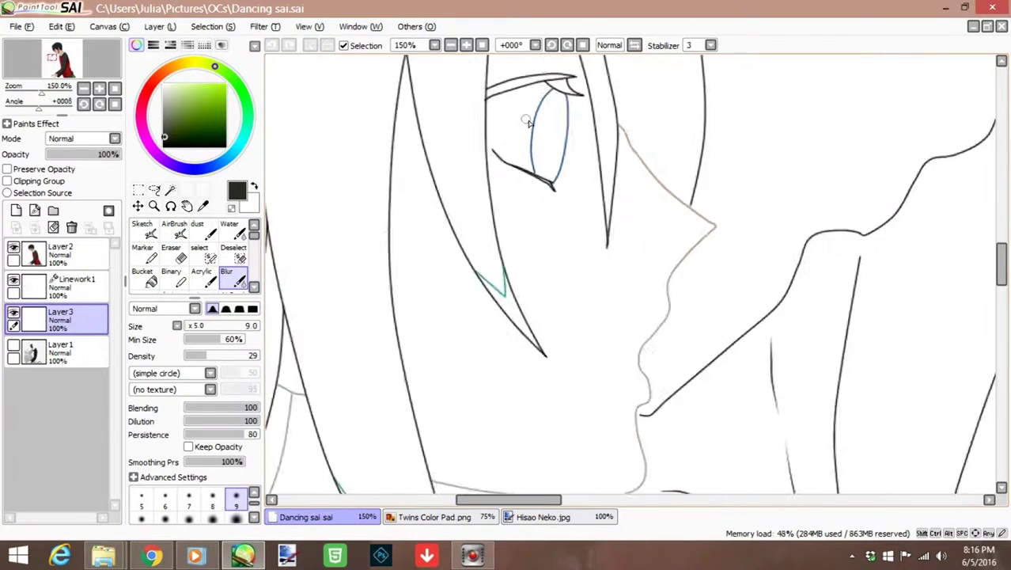
click(75, 284)
click(170, 189)
scroll(541, 177, up, 5)
click(445, 231)
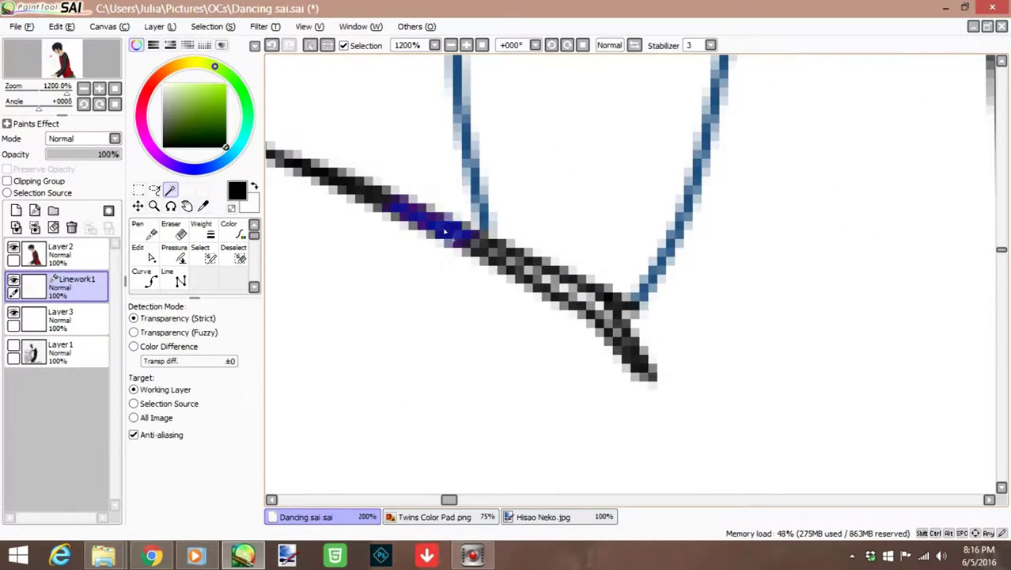
scroll(610, 309, down, 6)
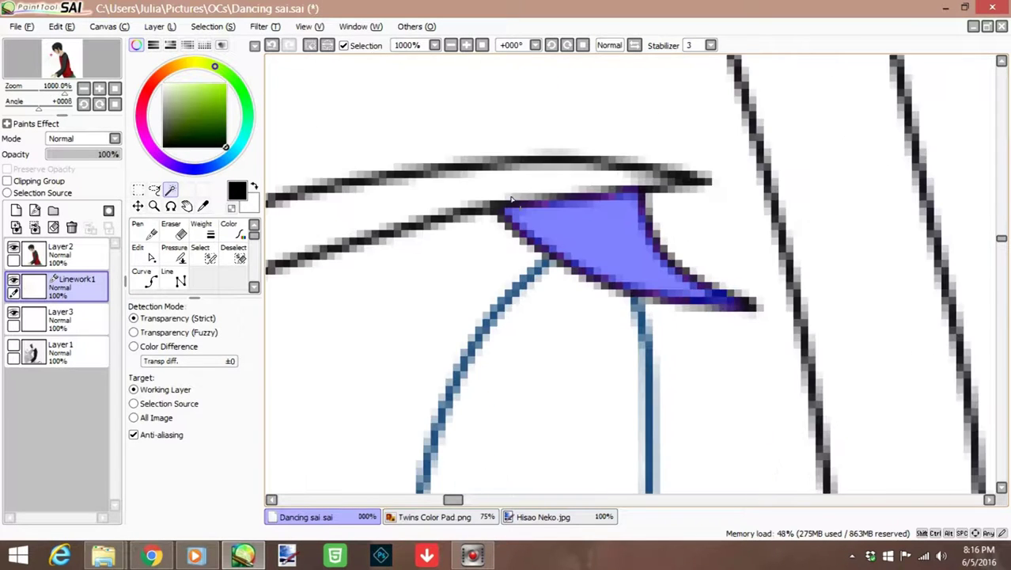
click(82, 318)
key(ctrl+d)
key(a)
scroll(478, 392, down, 5)
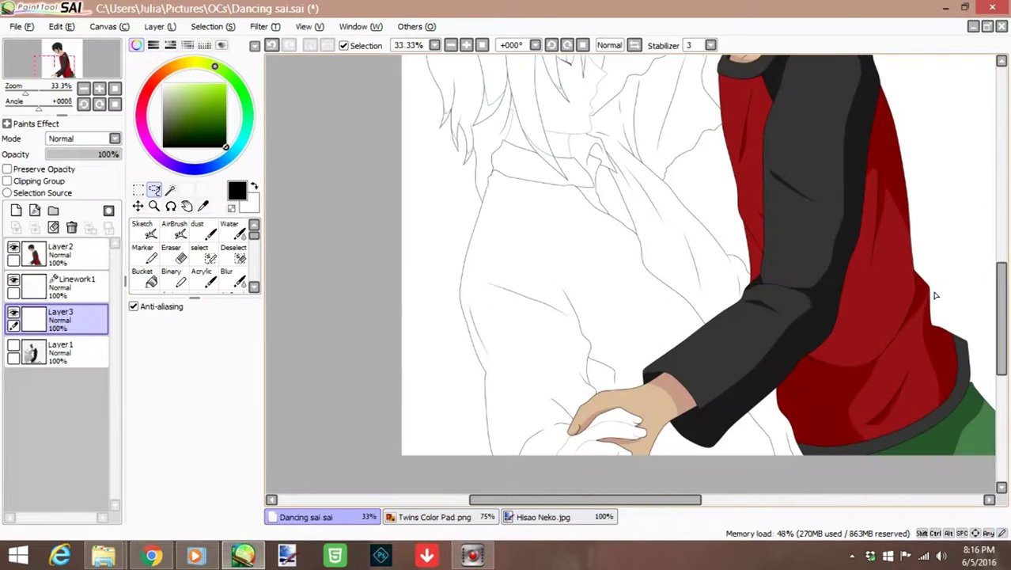
- Hide Layer2 and close the gaps in the lower hand's outline on Linework1 with the Curve tool at size 1
click(75, 285)
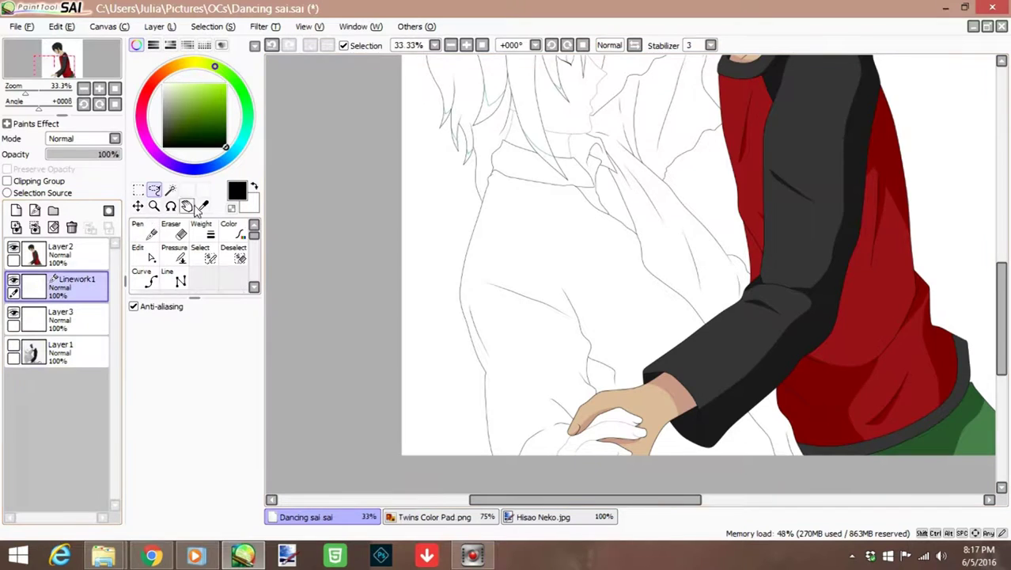
click(170, 190)
scroll(554, 317, up, 3)
click(154, 190)
click(13, 247)
key(ctrl+plus)
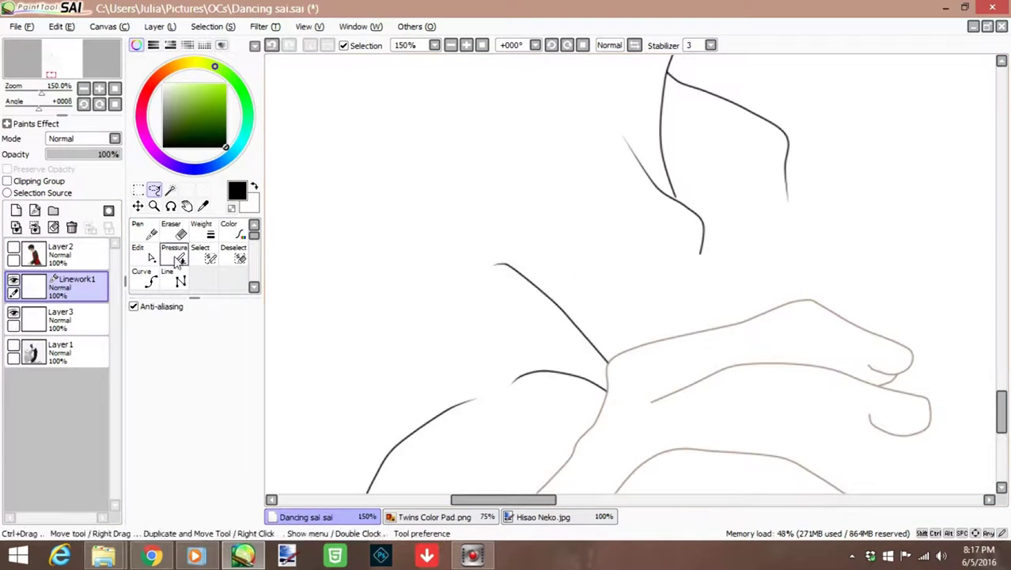
click(154, 283)
key(ctrl+plus)
key(ctrl+plus)
click(943, 420)
scroll(943, 420, down, 5)
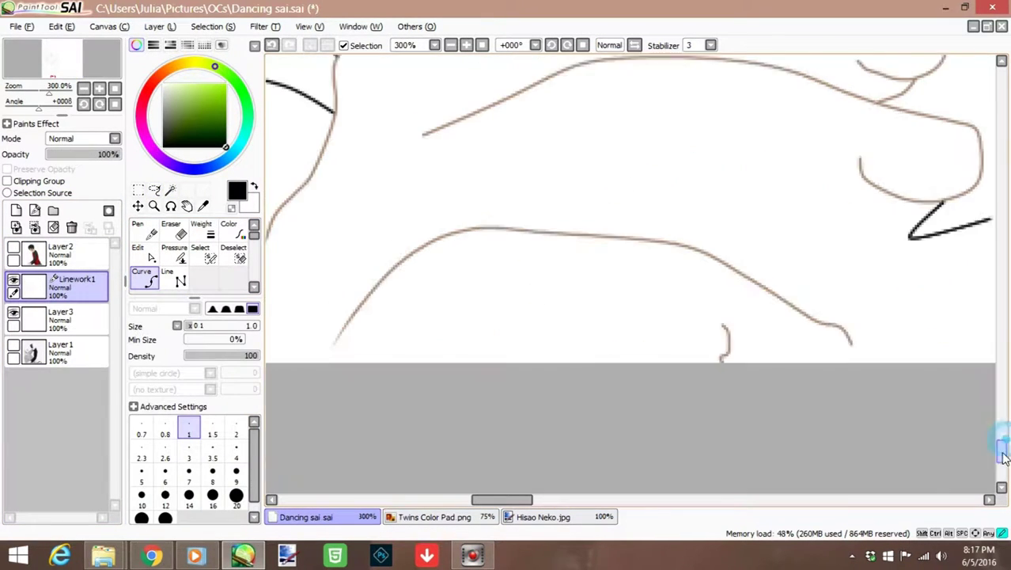
click(836, 364)
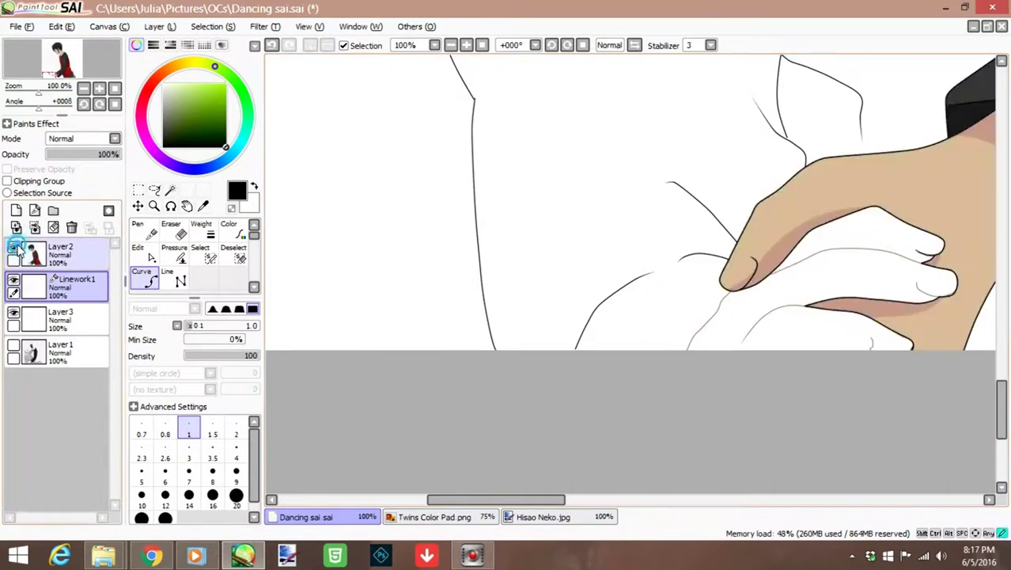
- Select the white-haired character's hand with the Magic Wand and refine the fingertip area with the Select pen at size 14
click(170, 190)
click(773, 280)
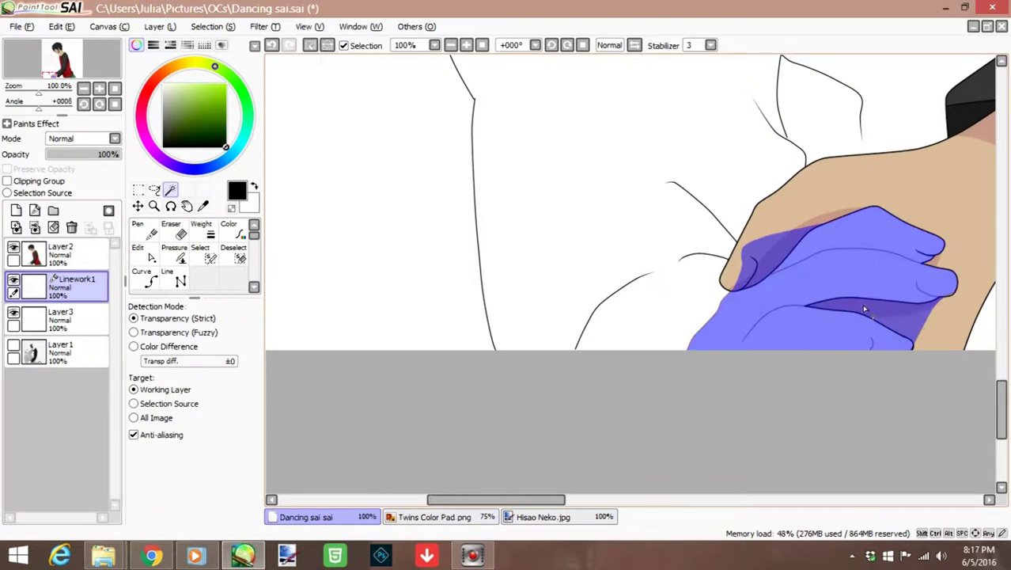
key(ctrl+plus)
key(ctrl+plus)
click(955, 282)
key(ctrl+z)
key(s)
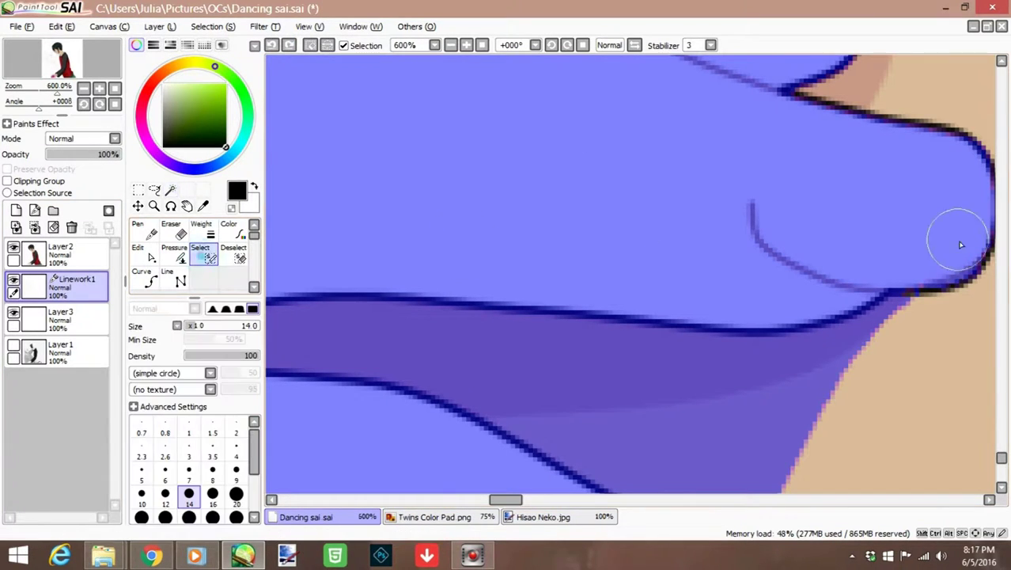
key(ctrl+minus)
key(ctrl+minus)
key(ctrl+minus)
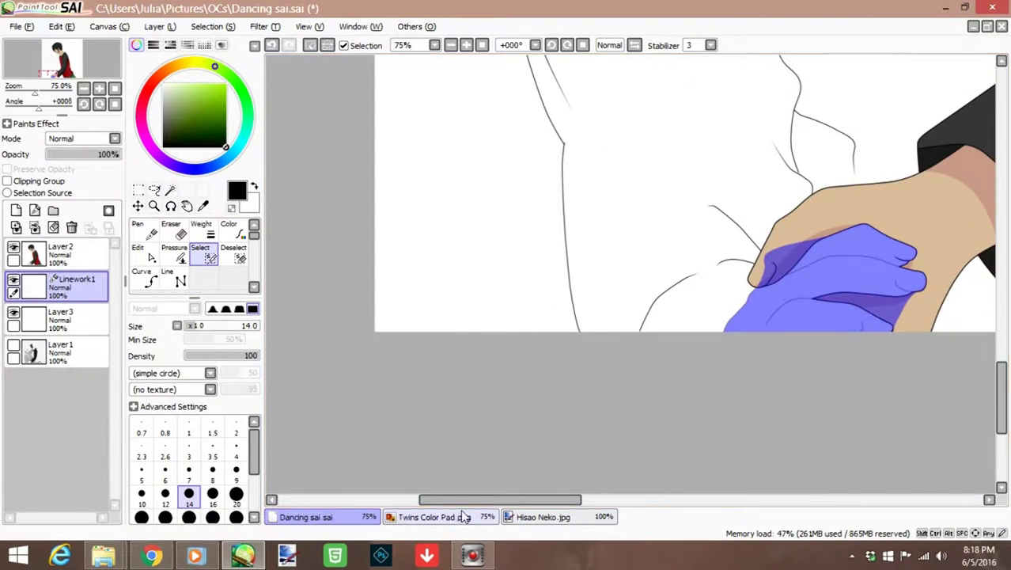
- Sample the light skin colour from Twins Color Pad.png and fill the selected hand with it on Layer3
click(462, 516)
alt+click(507, 146)
click(306, 517)
click(60, 317)
click(142, 277)
click(831, 289)
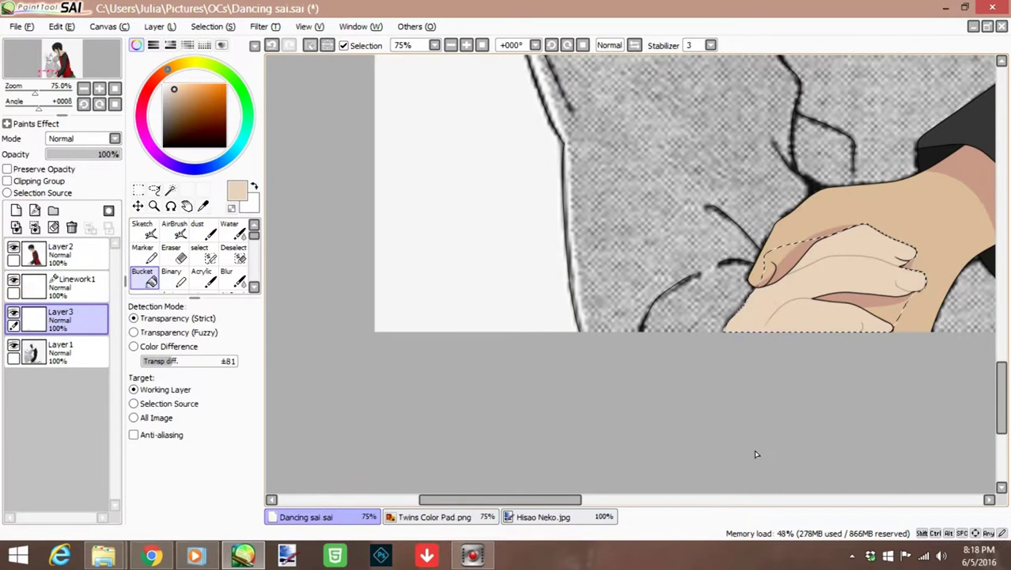
- Sample the darker skin tone from Twins Color Pad.png and airbrush shading along the upper finger's lower edge at size 10
click(434, 516)
click(203, 205)
click(485, 154)
click(306, 516)
click(174, 230)
key(ctrl+plus)
key(ctrl+plus)
key(ctrl+plus)
key(ctrl+plus)
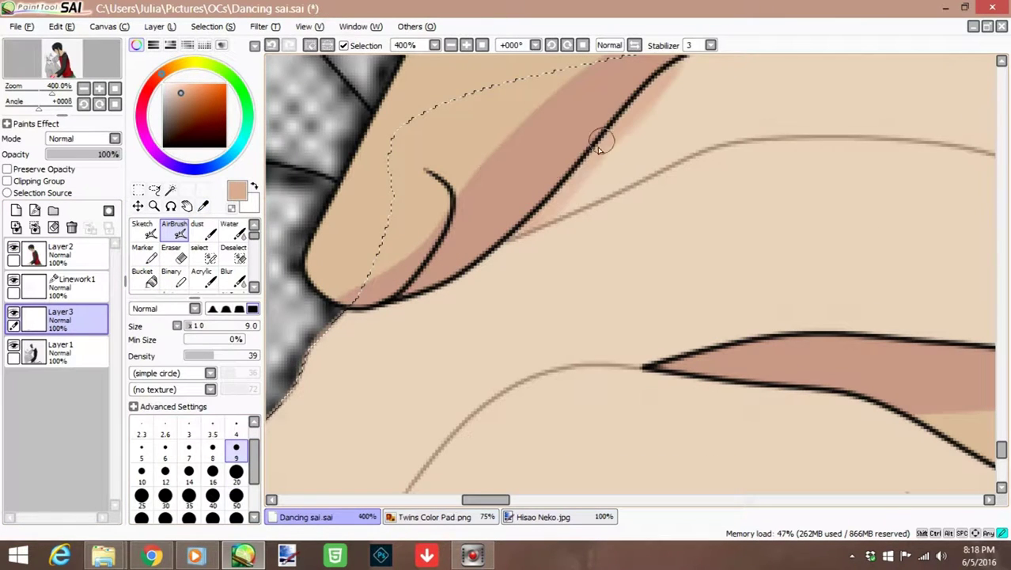
key(bracketright)
drag(782, 127, 766, 126)
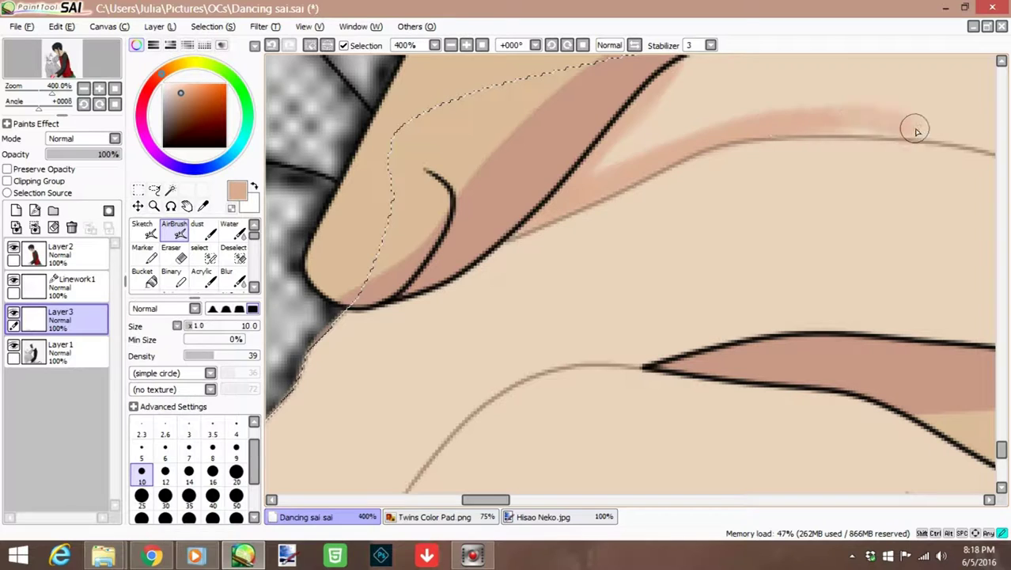
- Extend the airbrushed shading to the upper fingertip and along the lower edge and nail of the second finger
drag(862, 125, 733, 339)
key(ctrl+plus)
mouse_move(870, 229)
mouse_down()
mouse_move(843, 236)
mouse_move(640, 200)
mouse_move(823, 218)
mouse_up()
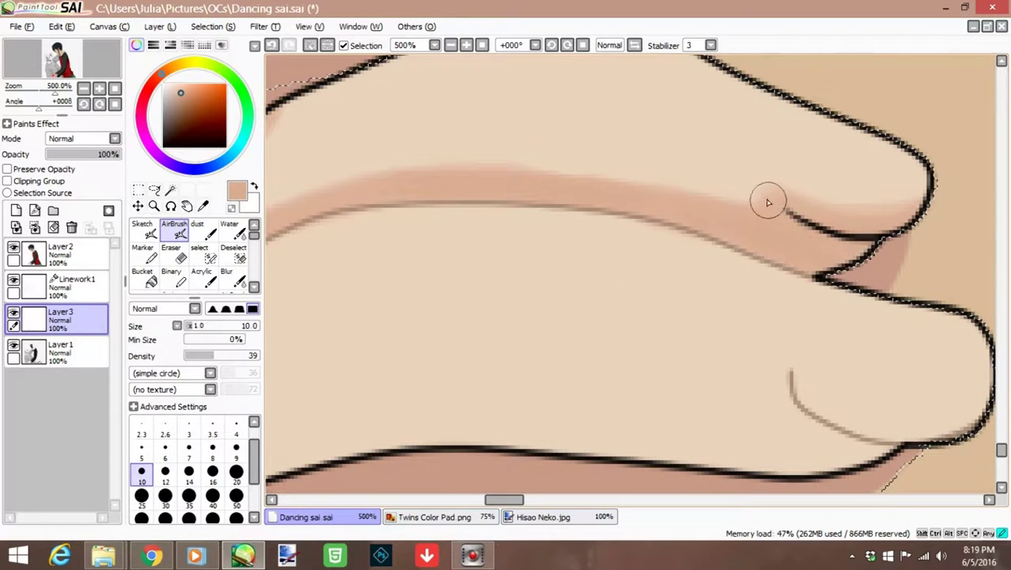
scroll(773, 206, down, 3)
scroll(879, 361, up, 3)
mouse_move(876, 281)
mouse_down()
mouse_move(794, 228)
mouse_move(294, 294)
mouse_move(688, 293)
mouse_up()
scroll(689, 293, down, 2)
- Taper the open ends of the inner finger lines on Linework1 with the Pressure tool
click(76, 285)
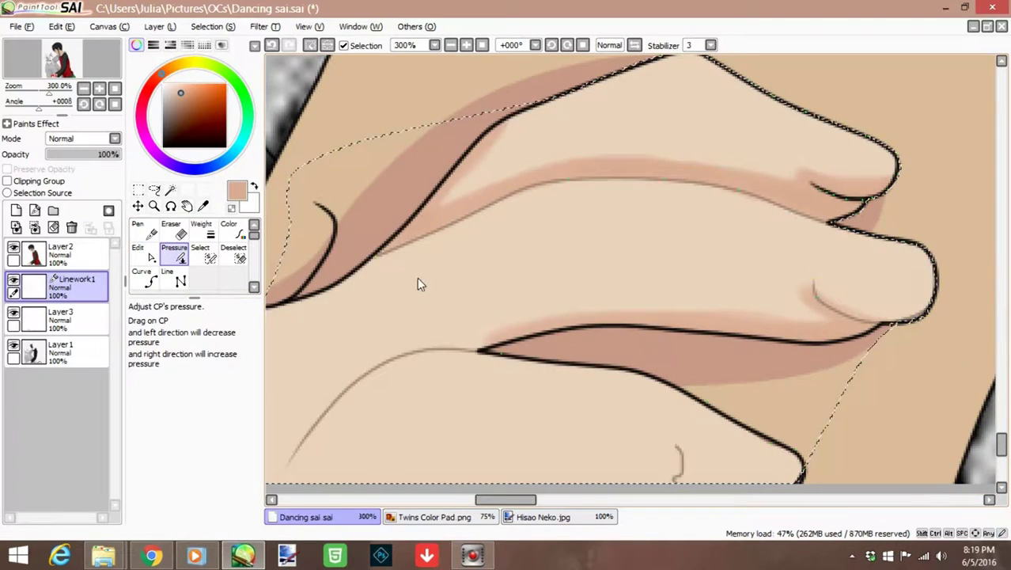
scroll(419, 284, down, 2)
scroll(553, 238, up, 2)
scroll(685, 364, down, 1)
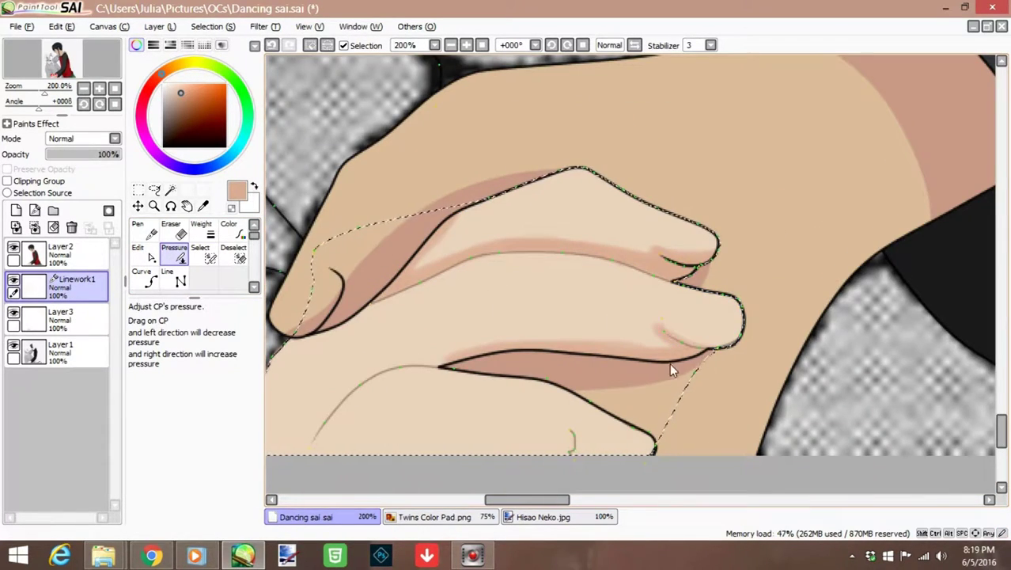
scroll(523, 264, up, 2)
scroll(654, 425, down, 2)
scroll(654, 425, down, 2)
key(e)
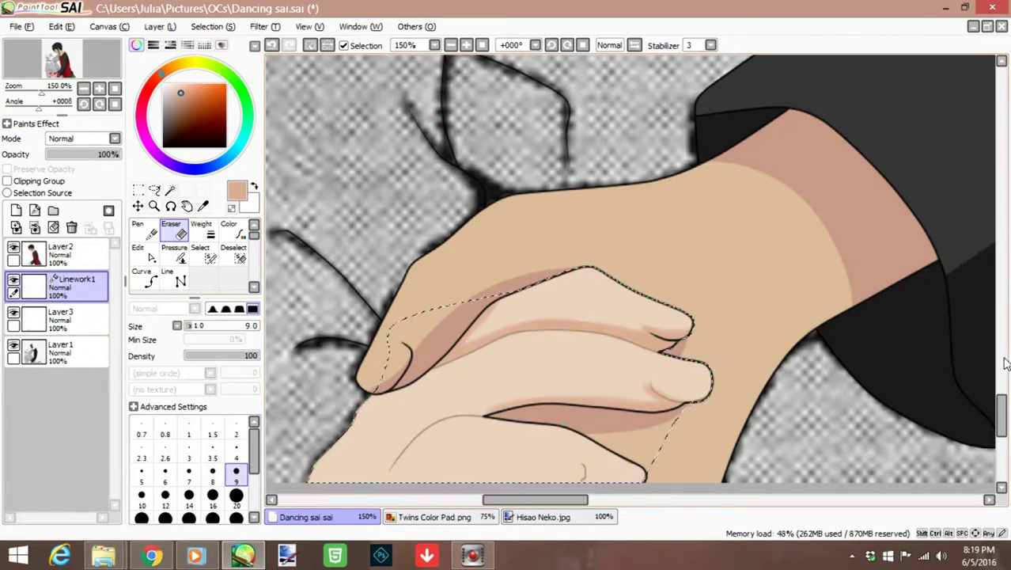
- Airbrush shading on Layer3 along the lighter hand just beneath the darker hand's fingertip at size 10
click(59, 320)
scroll(662, 293, up, 2)
scroll(339, 356, down, 2)
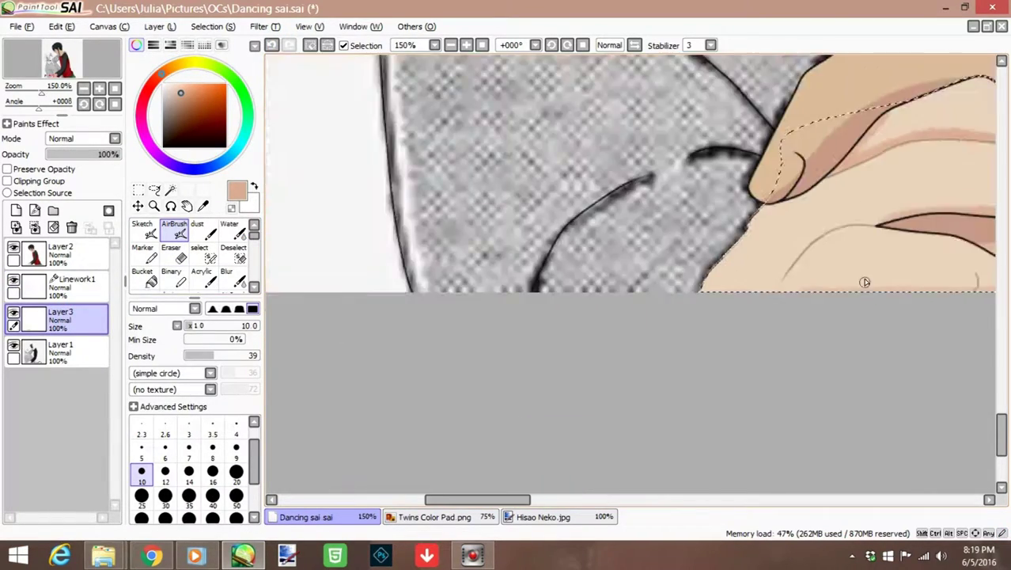
scroll(864, 282, up, 2)
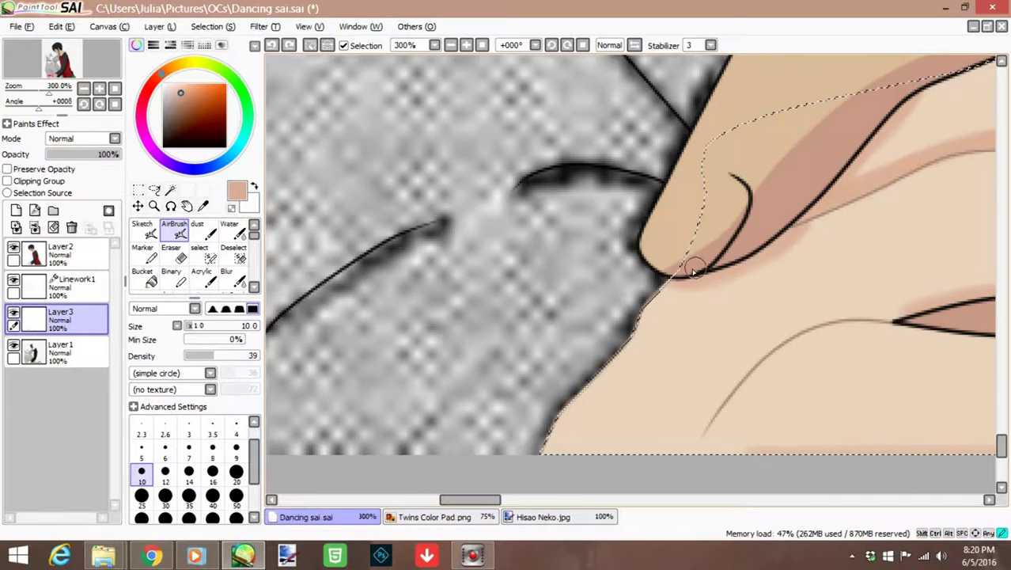
scroll(693, 269, down, 9)
key(l)
- Hide Layer2 and pick the area of the hand behind the shoulder on Linework1
scroll(434, 352, up, 6)
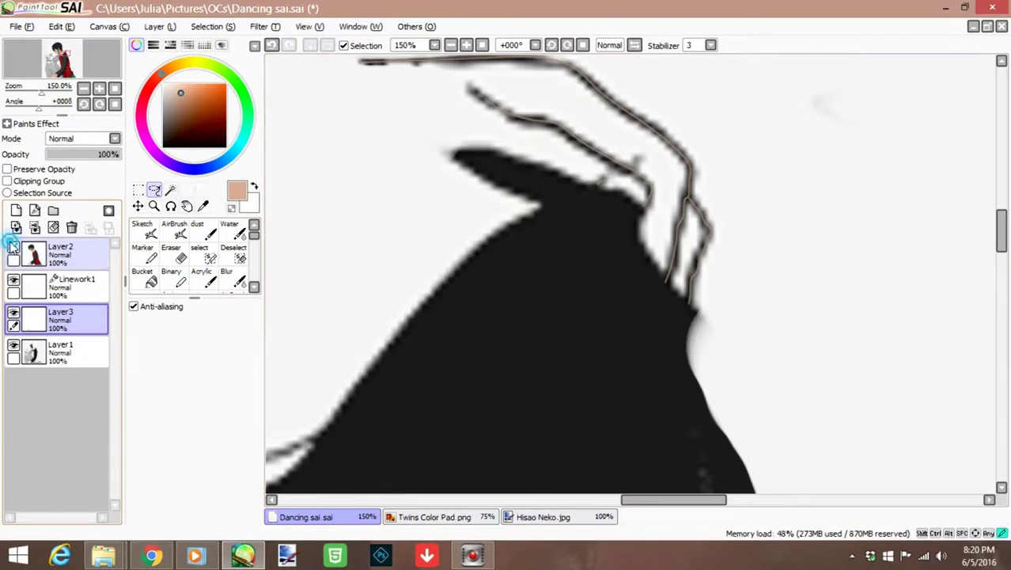
click(11, 245)
click(75, 286)
scroll(373, 164, up, 1)
click(356, 86)
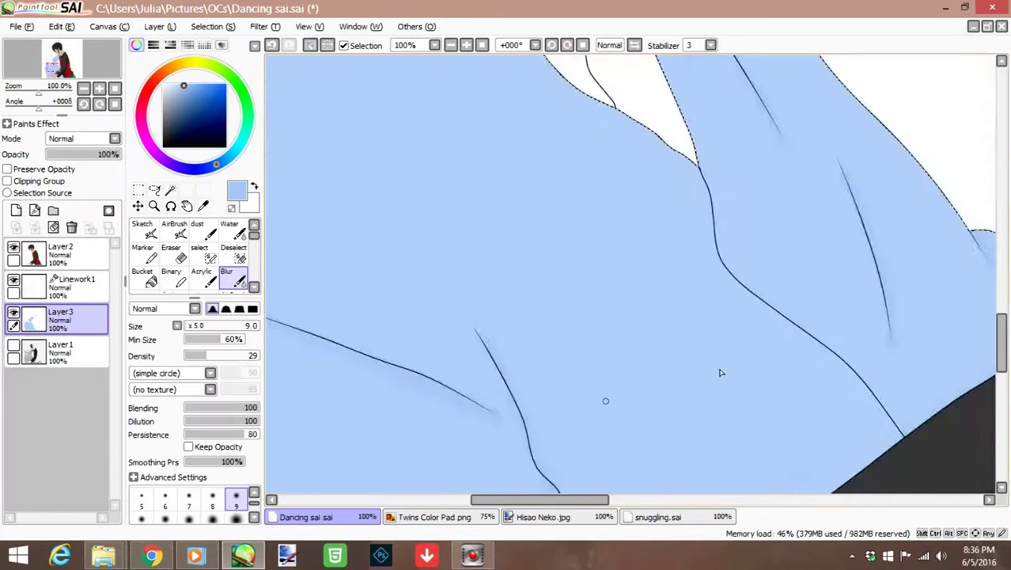
- Blur the shading along the blue sweater's sleeve and back folds on Layer3, at size 9 and then 20
scroll(720, 372, up, 4)
scroll(758, 227, down, 3)
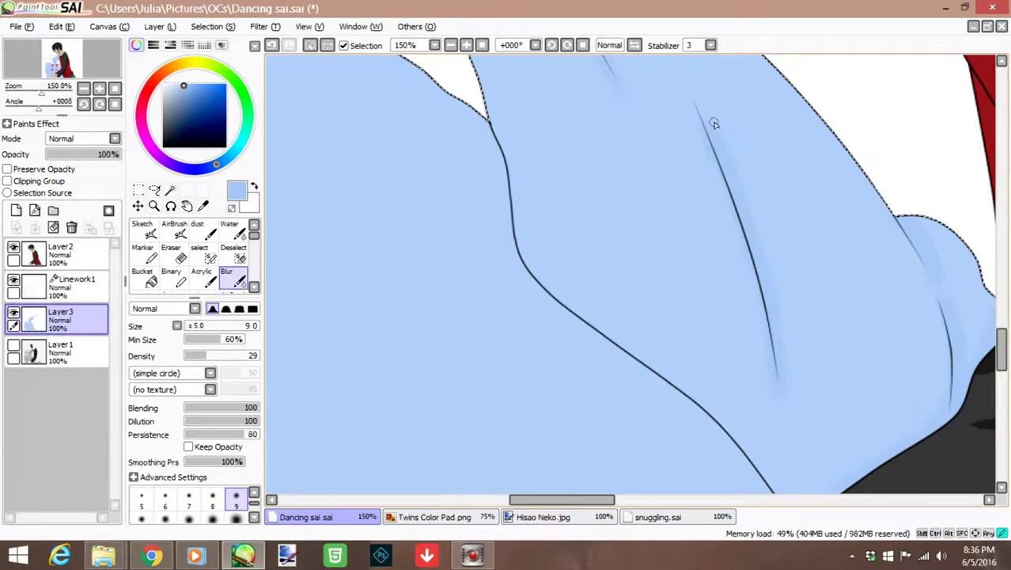
click(236, 513)
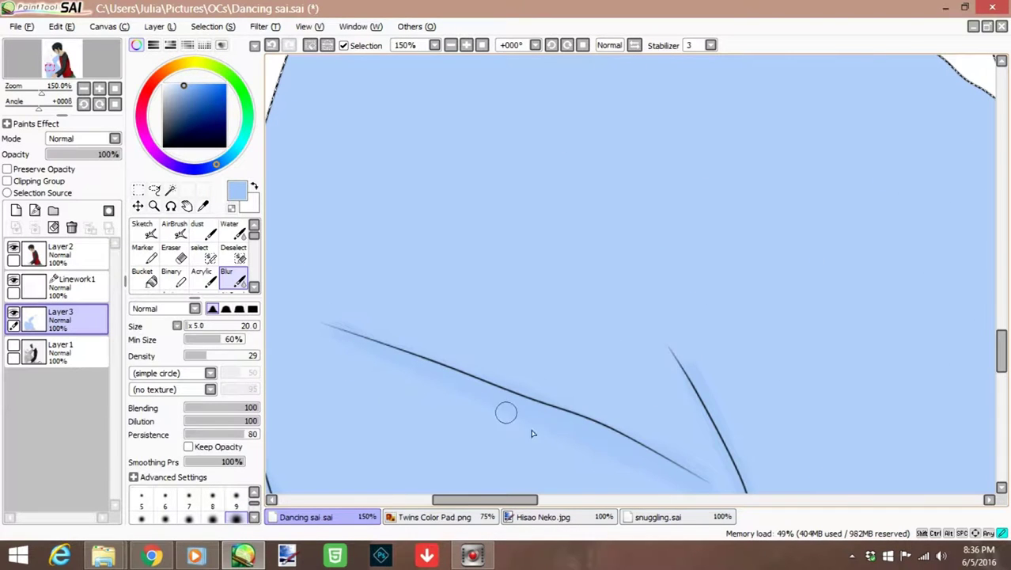
scroll(688, 400, down, 3)
scroll(422, 307, up, 2)
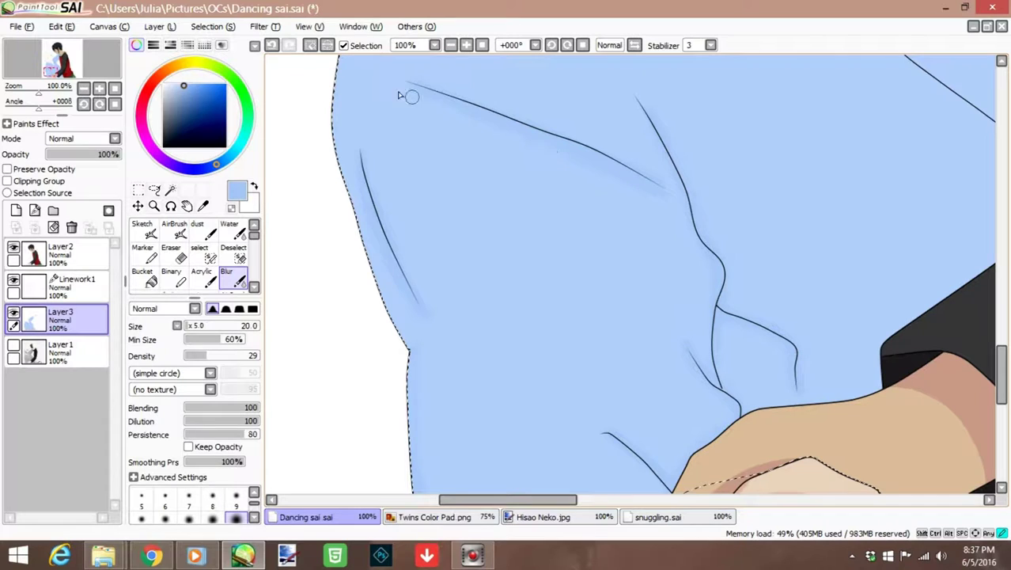
- Blur the sweater shading along the short folds above and beside the gripping hand at size 14
scroll(739, 415, up, 1)
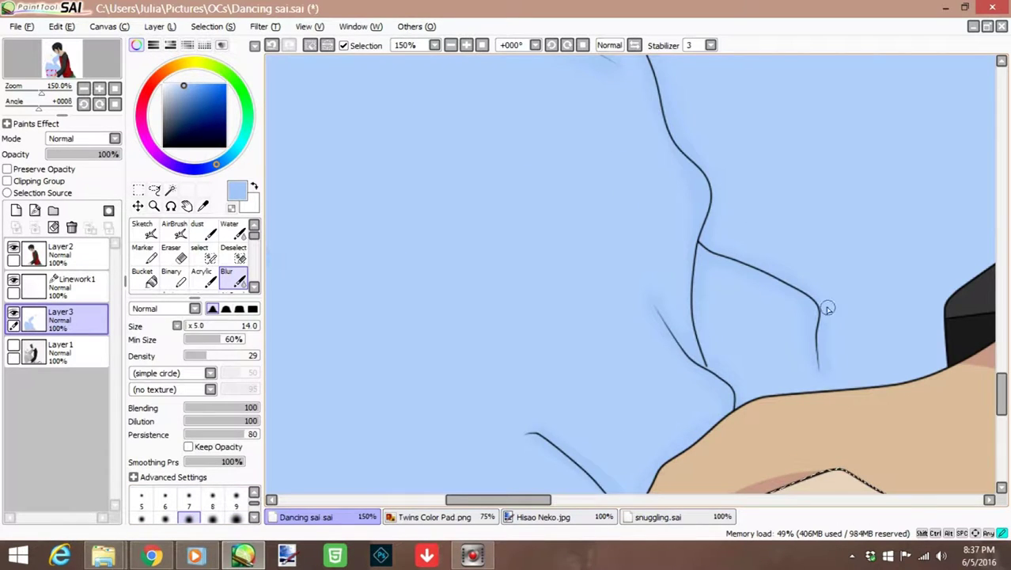
scroll(836, 346, down, 3)
scroll(822, 234, up, 4)
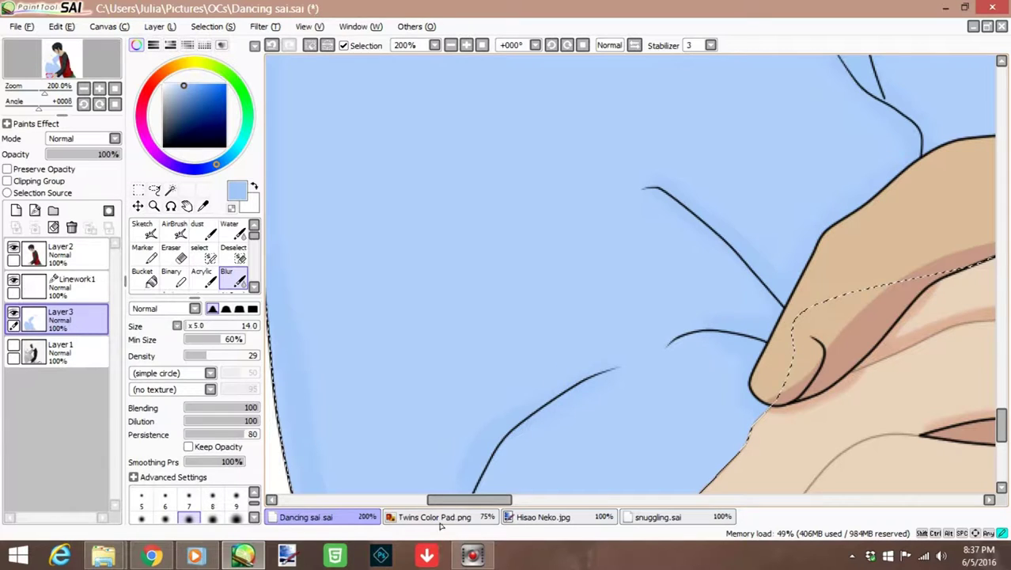
scroll(467, 424, down, 2)
- Soften the shading along the sweater's outer back edge and the long fold just inside it with Blur
scroll(670, 357, up, 1)
scroll(525, 107, down, 1)
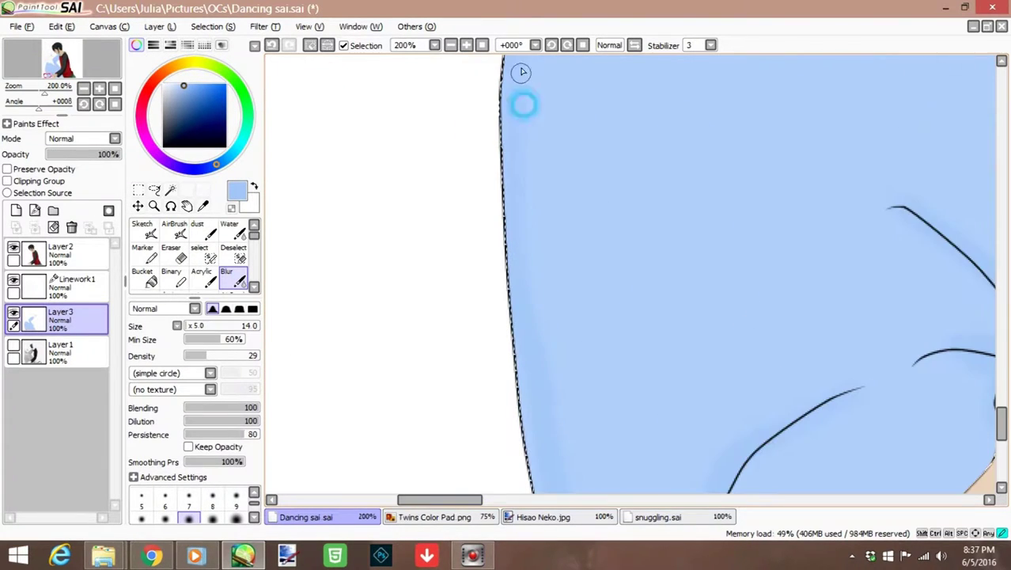
scroll(525, 90, down, 1)
scroll(591, 188, up, 1)
scroll(683, 332, down, 1)
scroll(595, 156, up, 1)
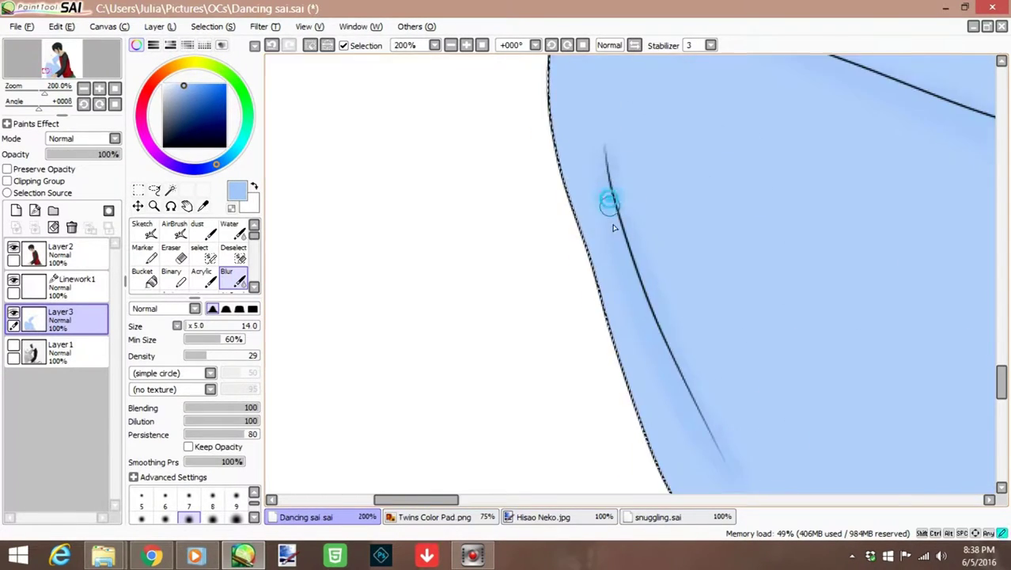
- Blur the shading along the diagonal sleeve folds beside the shirt collar
scroll(627, 473, down, 5)
scroll(587, 225, up, 2)
scroll(478, 114, up, 2)
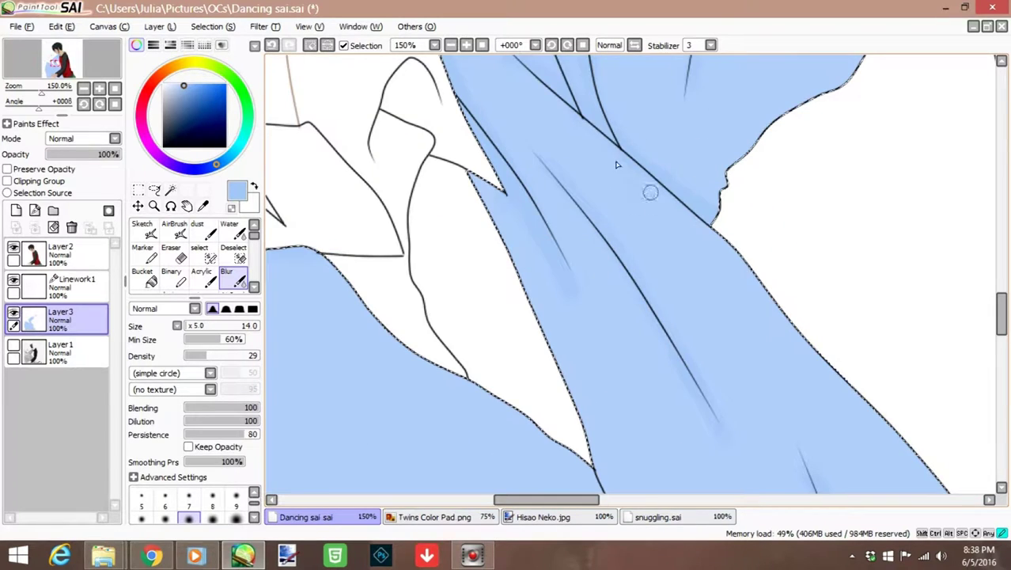
scroll(679, 192, down, 3)
- Blur the shading along the raised sleeve's folds next to the other character's black neckline
scroll(663, 64, up, 4)
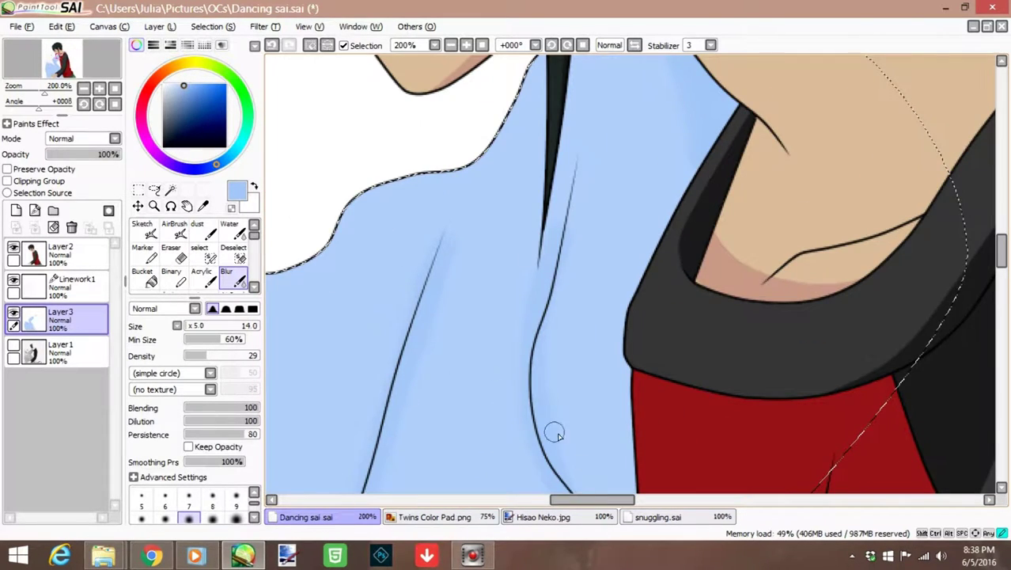
scroll(555, 432, down, 3)
scroll(484, 397, up, 3)
scroll(609, 351, down, 3)
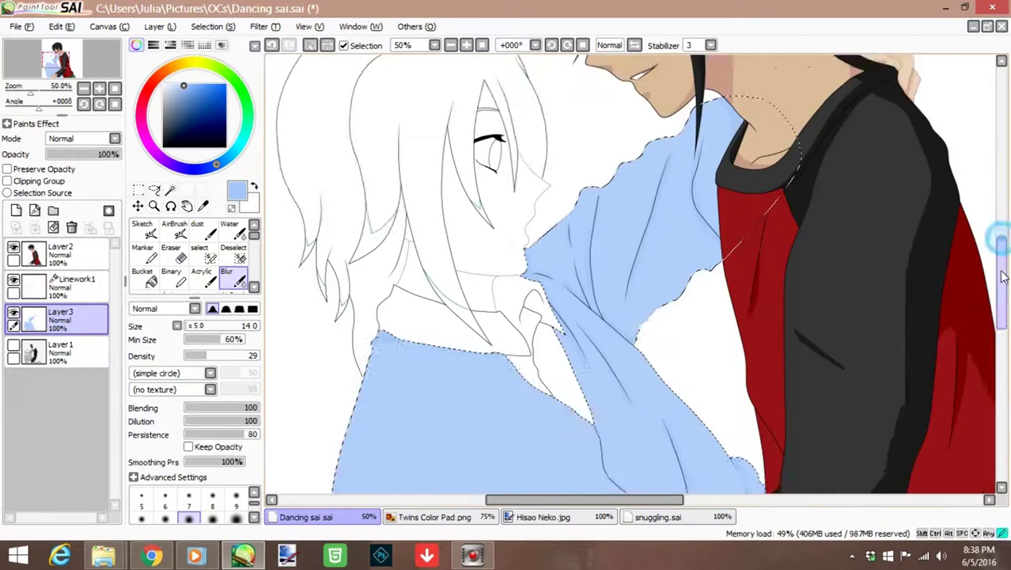
- Blur the remaining fold shading on the raised sleeve below the chin and clear the sweater selection
scroll(578, 278, up, 3)
scroll(621, 337, down, 2)
scroll(383, 184, up, 2)
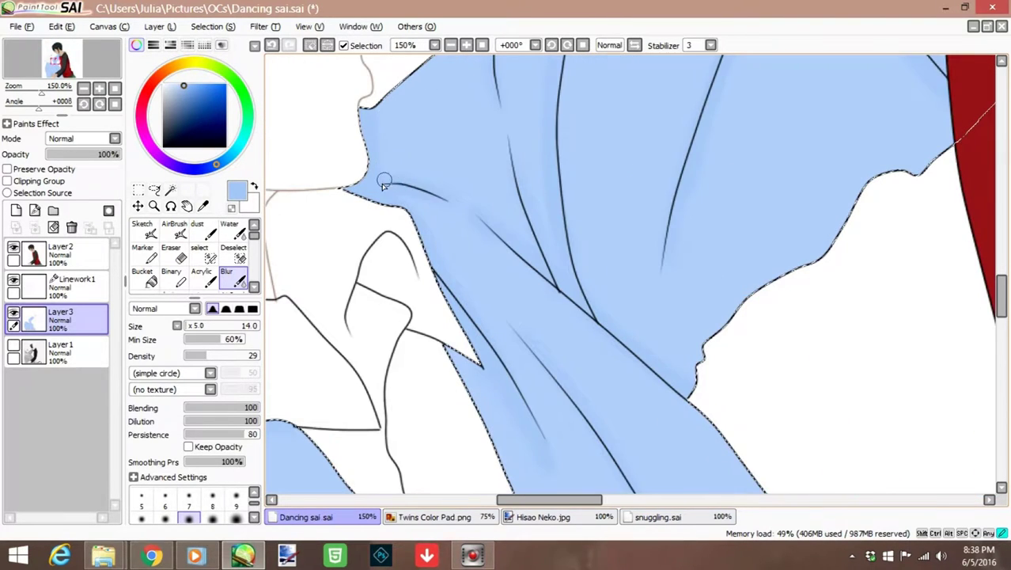
scroll(445, 194, down, 2)
scroll(542, 261, up, 2)
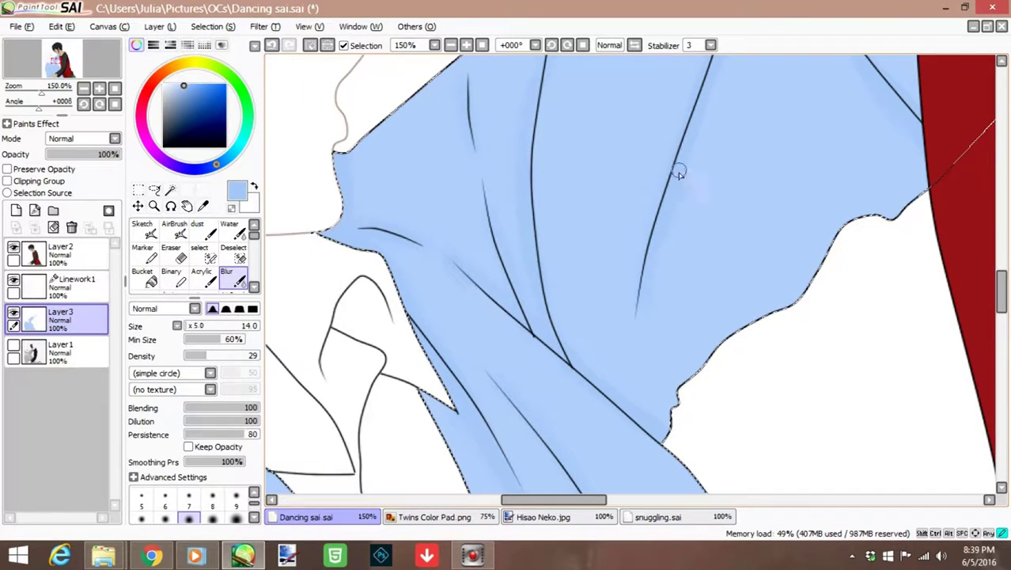
scroll(553, 190, down, 4)
key(l)
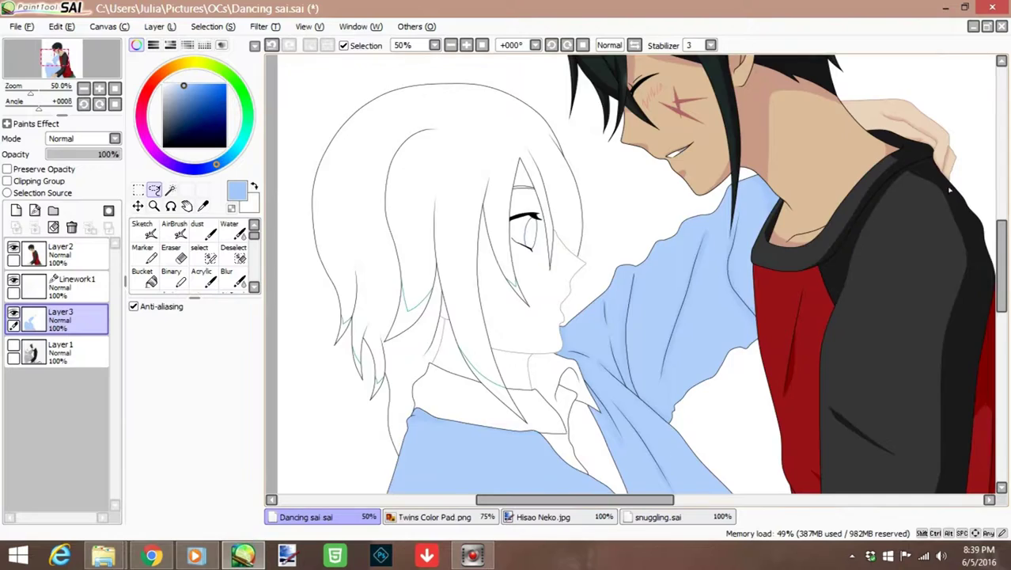
- Select the eyebrow on Linework1 and fill it on Layer3 with the dark hair colour sampled from Twins Color Pad.png
scroll(650, 419, up, 4)
click(77, 285)
click(170, 189)
scroll(443, 158, up, 4)
click(490, 155)
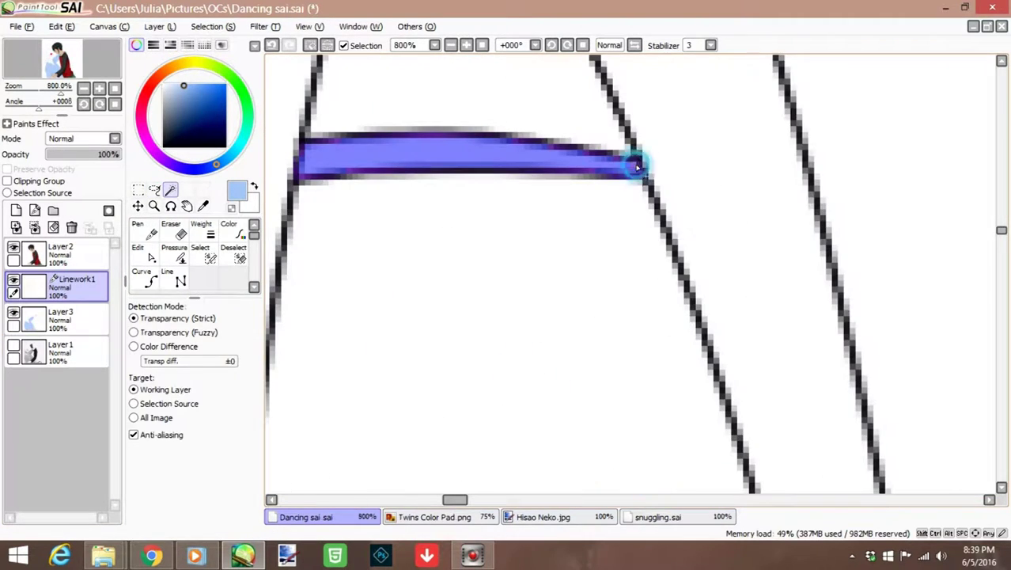
click(434, 517)
alt+click(449, 208)
click(306, 517)
click(60, 316)
click(367, 147)
key(l)
scroll(465, 118, down, 10)
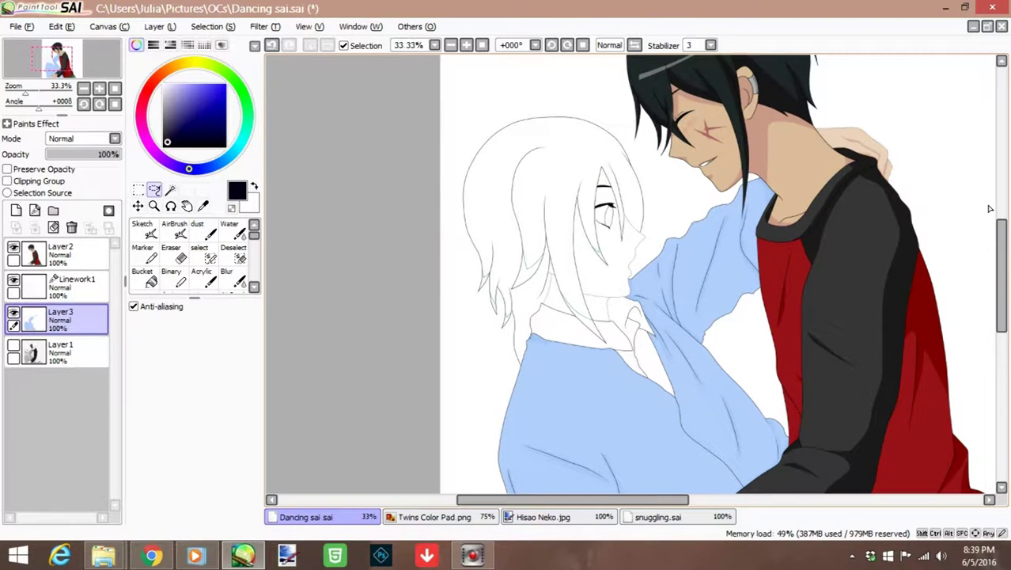
- Select the neck area behind the hair lock on Linework1 and fill it on Layer3 with the darker skin tone from Twins Color Pad.png
scroll(616, 309, up, 4)
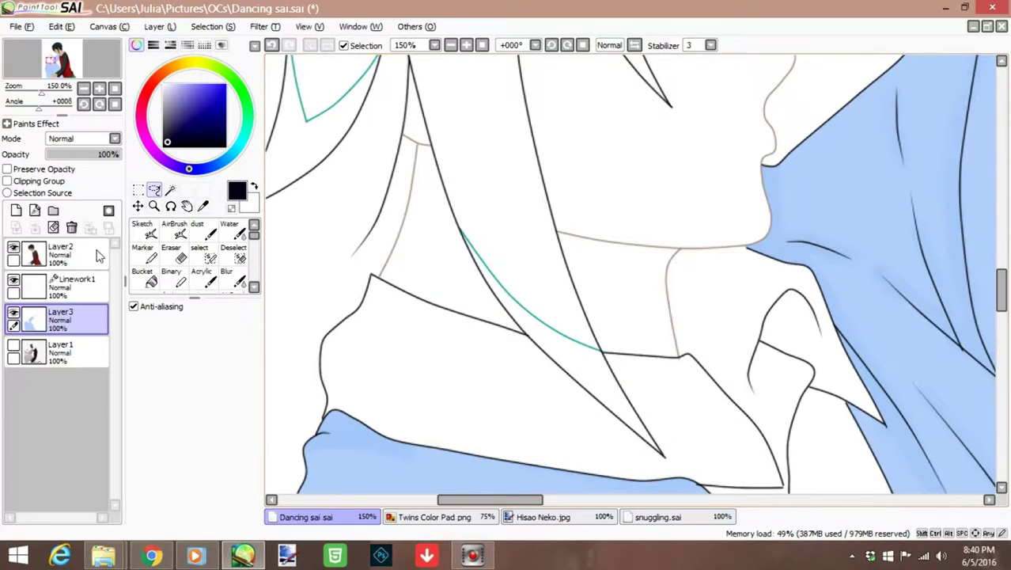
click(76, 285)
click(444, 270)
scroll(557, 296, up, 4)
scroll(563, 308, up, 1)
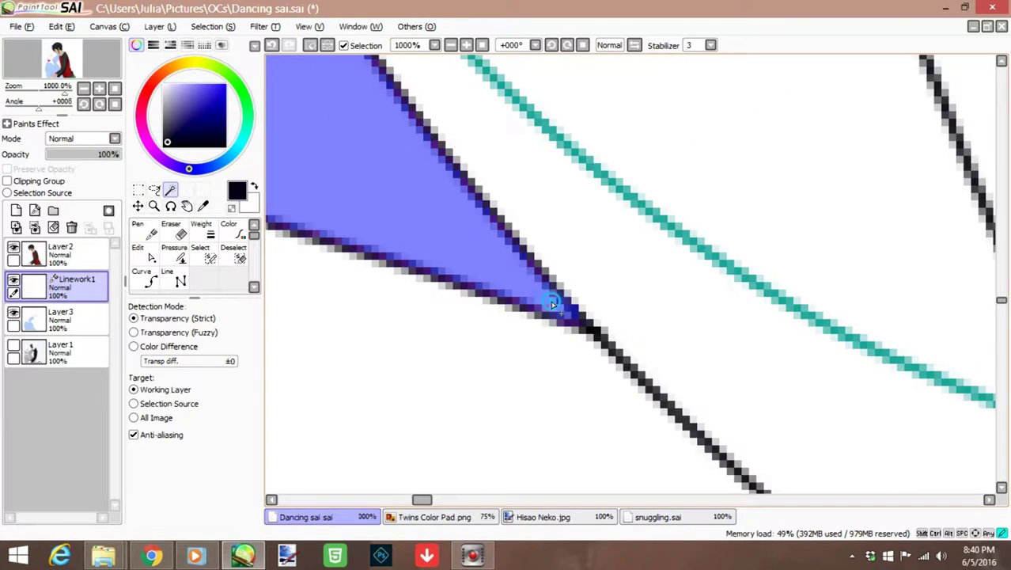
scroll(563, 325, down, 8)
click(435, 516)
click(305, 516)
scroll(554, 301, up, 2)
- Airbrush the light skin colour from Twins Color Pad.png onto the small patch above the neck at size 12 and blur it
click(434, 517)
click(306, 517)
click(174, 229)
click(164, 472)
scroll(470, 222, up, 3)
drag(510, 251, 470, 221)
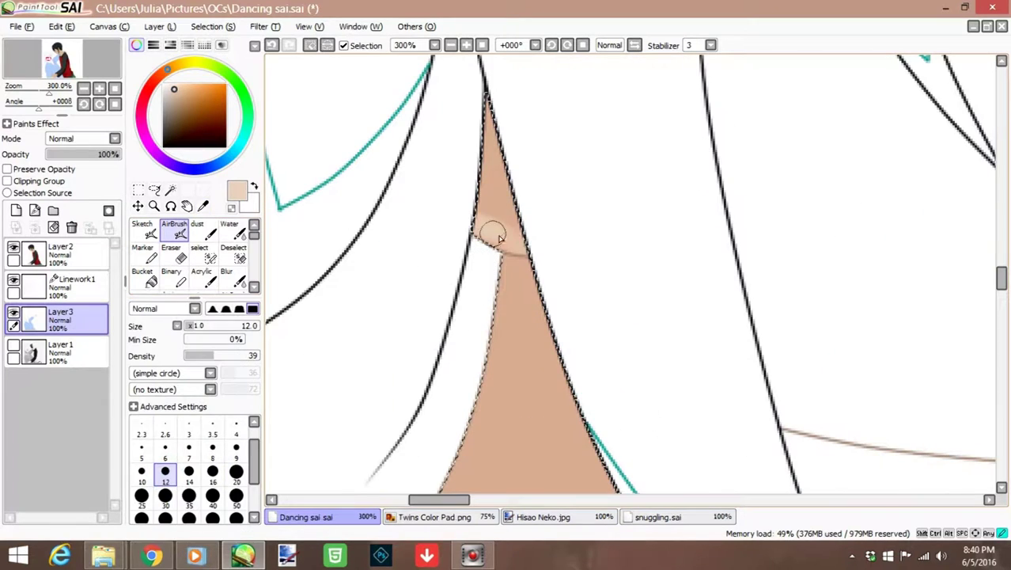
key(b)
drag(514, 263, 486, 214)
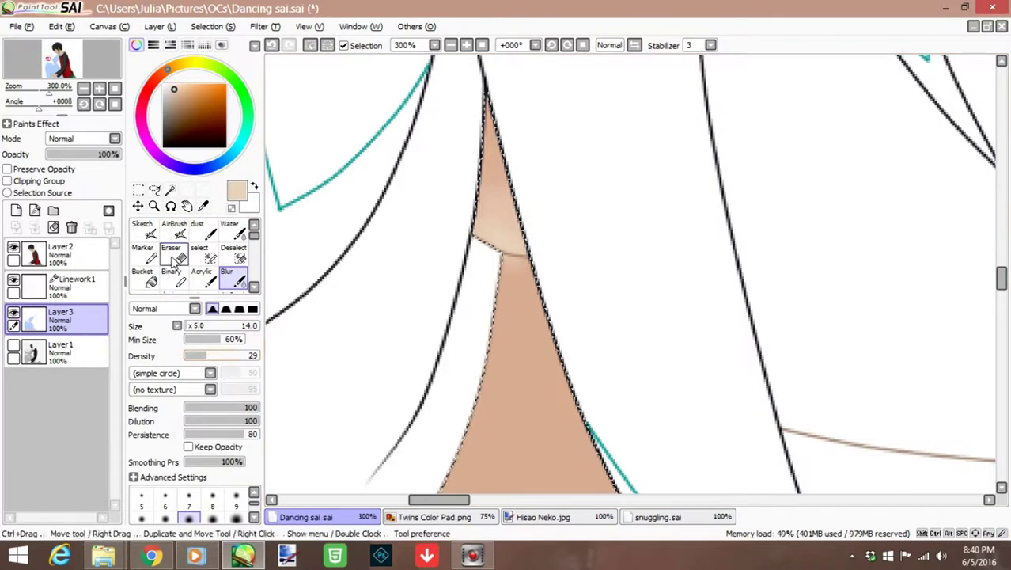
- Airbrush light skin over the middle of the back neck area at sizes 12 and 16, and blur its edges at size 10
scroll(487, 237, down, 3)
key(a)
scroll(491, 264, up, 2)
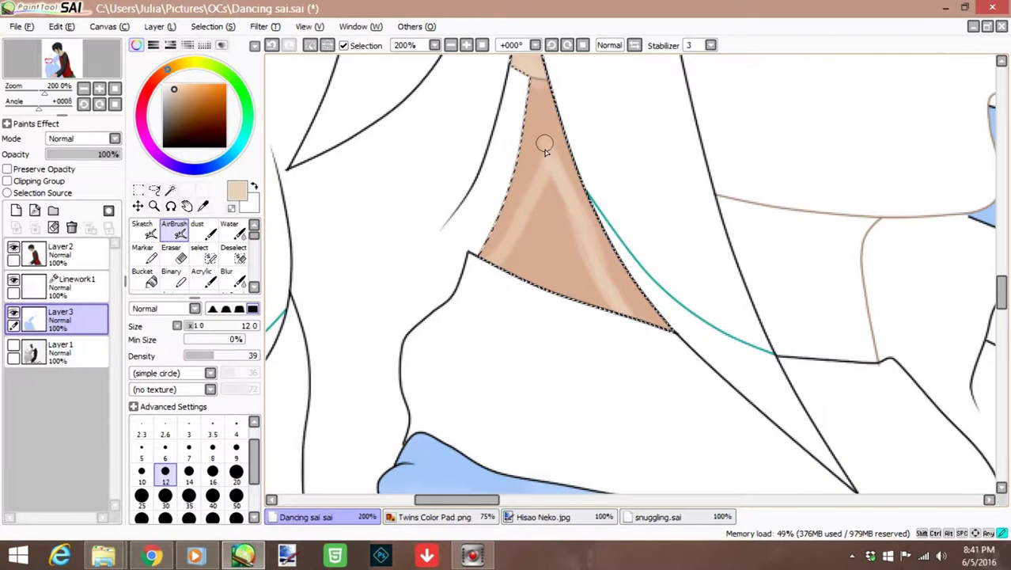
key(bracketright)
key(bracketright)
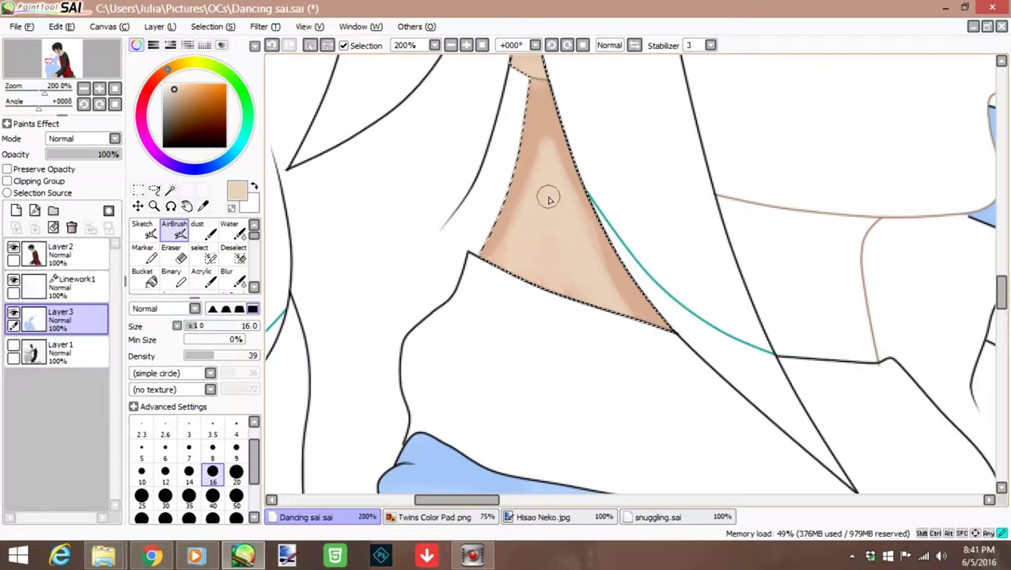
key(b)
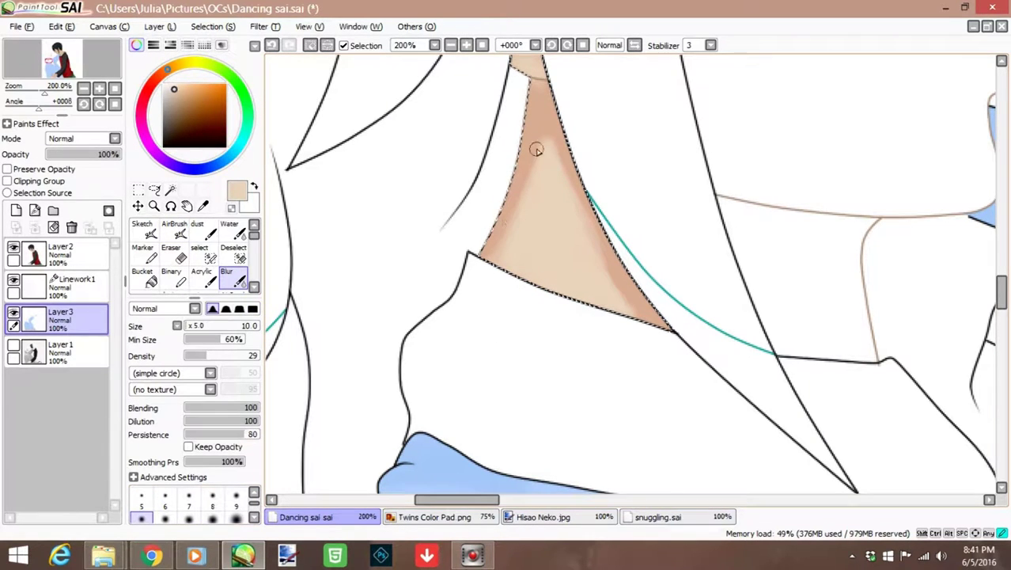
scroll(554, 253, down, 5)
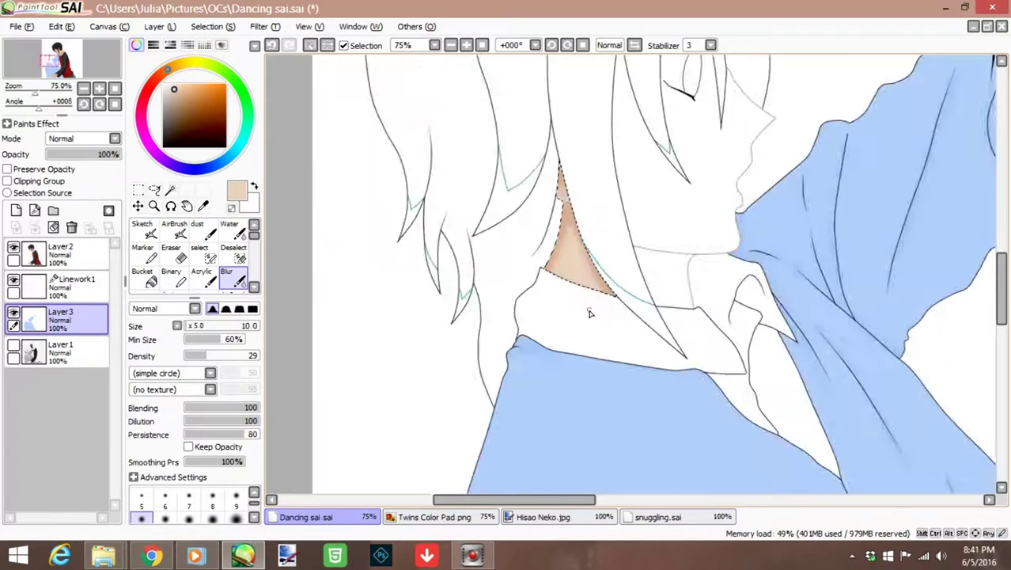
- Select the front of the neck below the jaw on Linework1 and fill it with light skin on Layer3
key(l)
scroll(783, 324, up, 1)
scroll(783, 340, down, 1)
scroll(783, 340, up, 5)
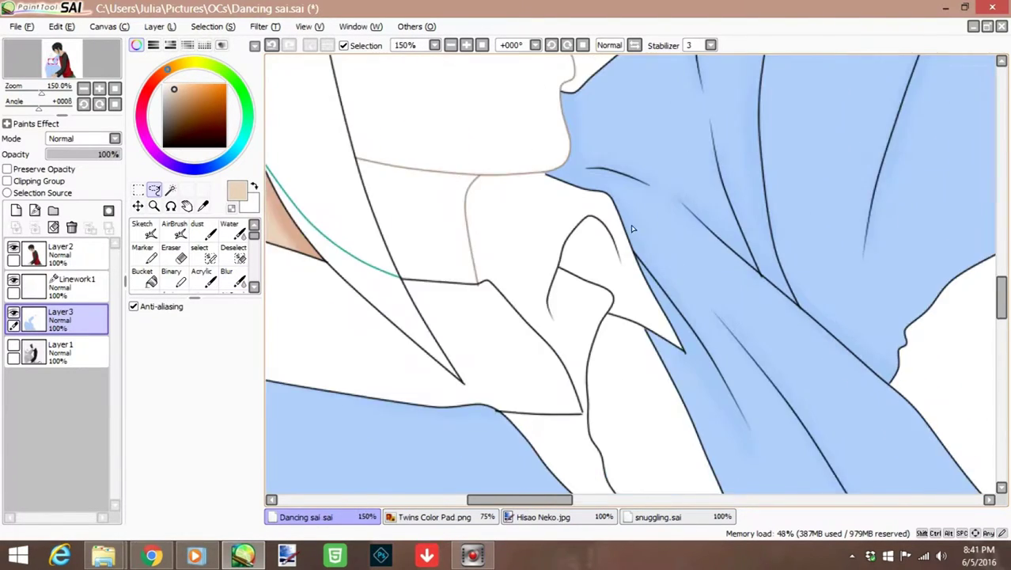
click(79, 279)
click(170, 189)
click(380, 214)
click(79, 319)
click(143, 277)
click(379, 214)
- Sample the darker skin tone from Twins Color Pad.png, airbrush a shadow on the neck under the jaw, and deselect
click(434, 517)
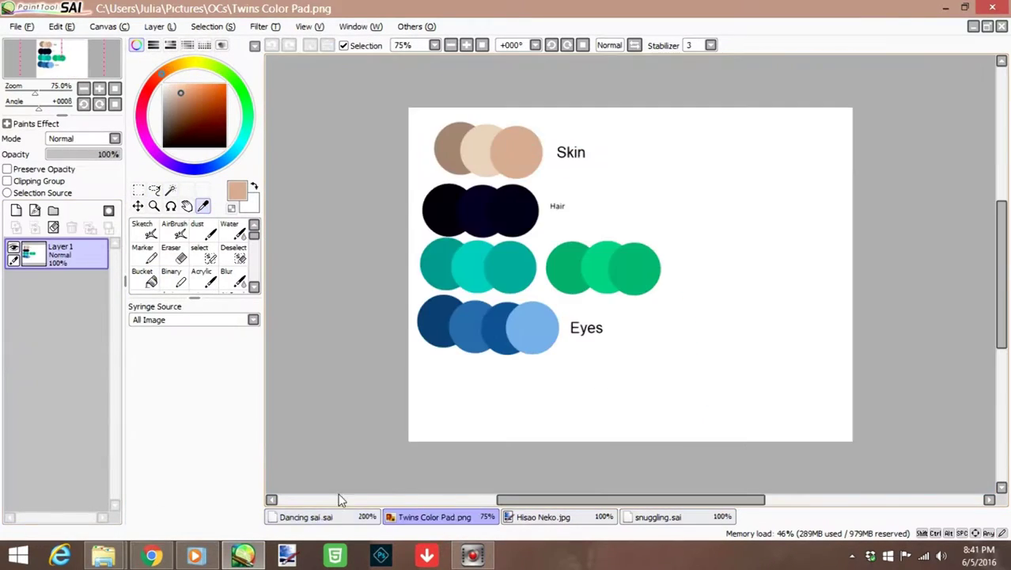
alt+click(540, 153)
click(306, 517)
click(174, 230)
scroll(395, 237, up, 1)
mouse_move(325, 148)
mouse_down()
mouse_move(476, 222)
mouse_move(522, 265)
mouse_move(297, 176)
mouse_up()
scroll(708, 259, down, 8)
key(l)
- Add a new layer below Linework1 and select the shirt collar and shirt front areas from the linework
scroll(708, 259, up, 4)
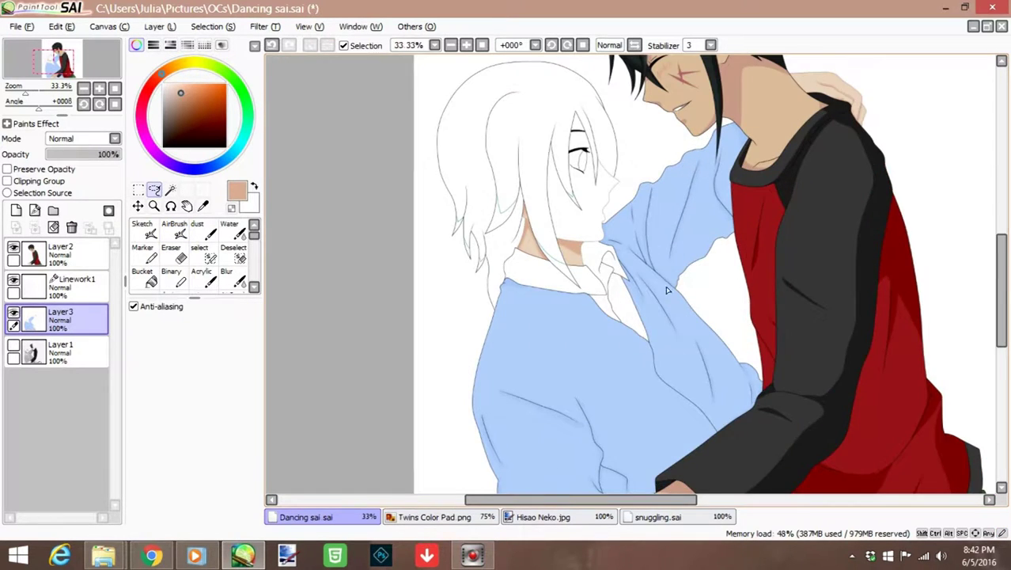
click(16, 209)
click(75, 285)
click(170, 189)
click(439, 202)
scroll(439, 202, up, 4)
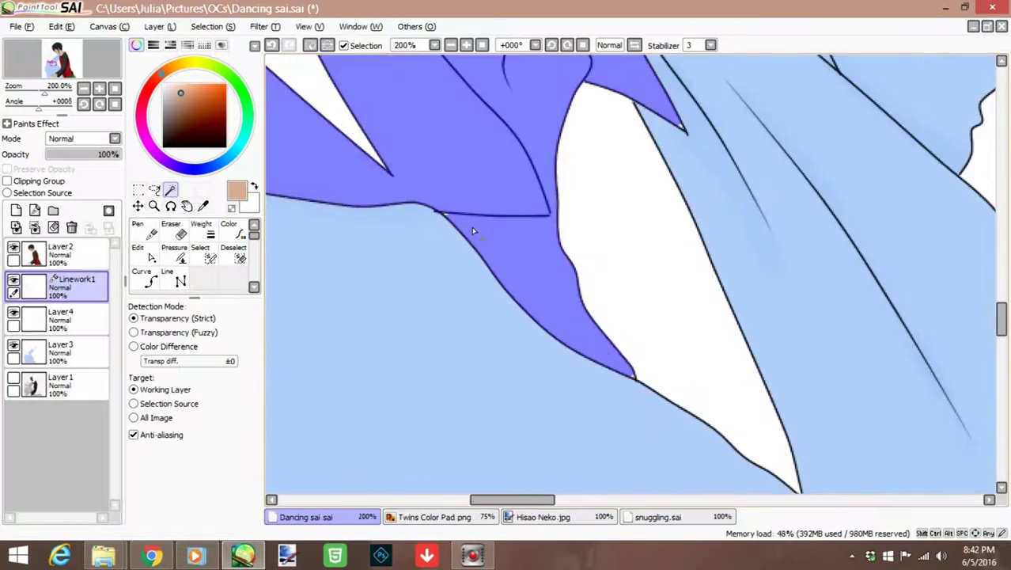
scroll(724, 454, down, 6)
scroll(723, 454, up, 7)
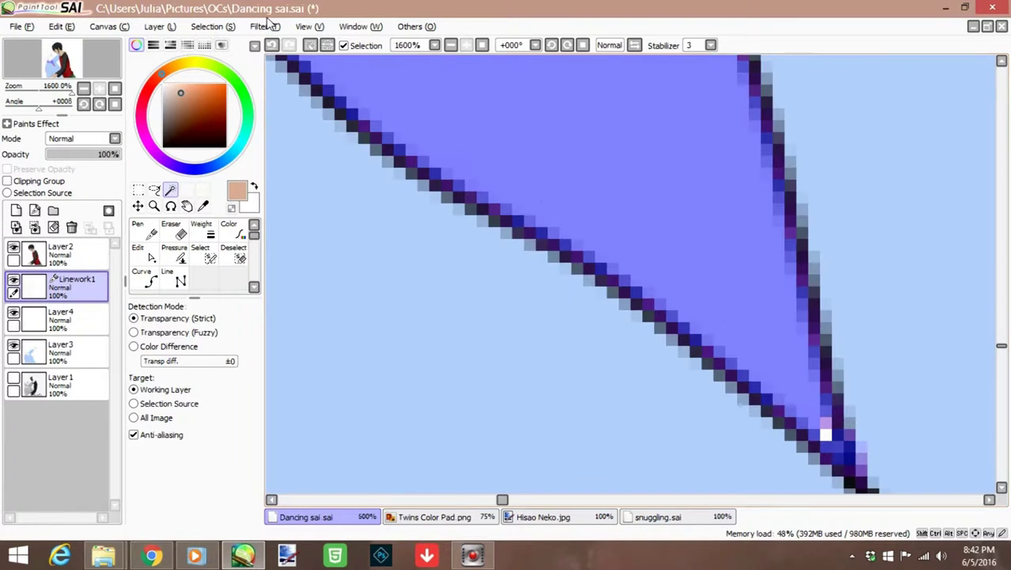
- Add the collar's narrow corners to the selection and fill the shirt with a pale off-white on Layer4
scroll(677, 153, down, 6)
scroll(346, 257, up, 6)
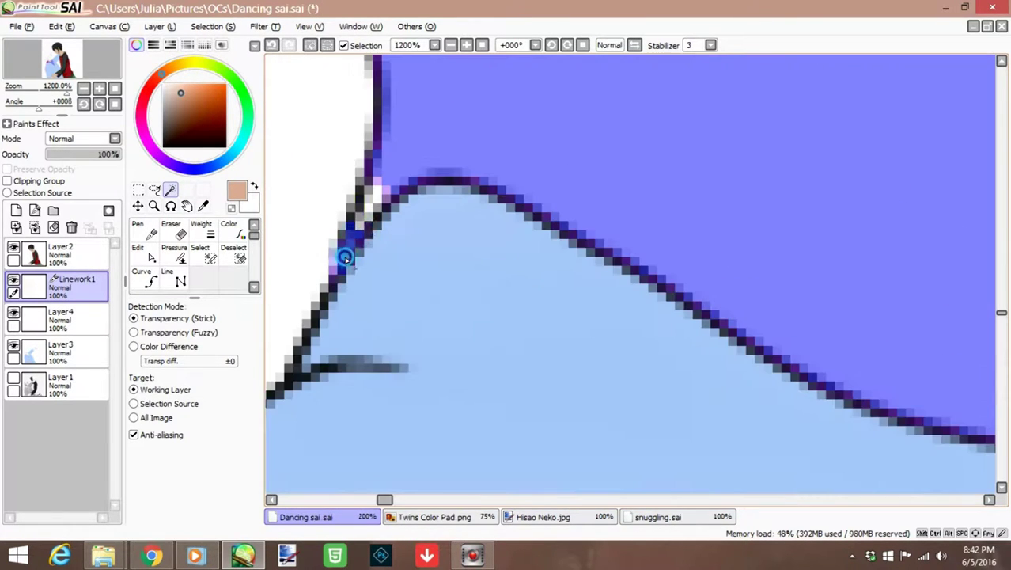
scroll(379, 196, down, 2)
click(79, 319)
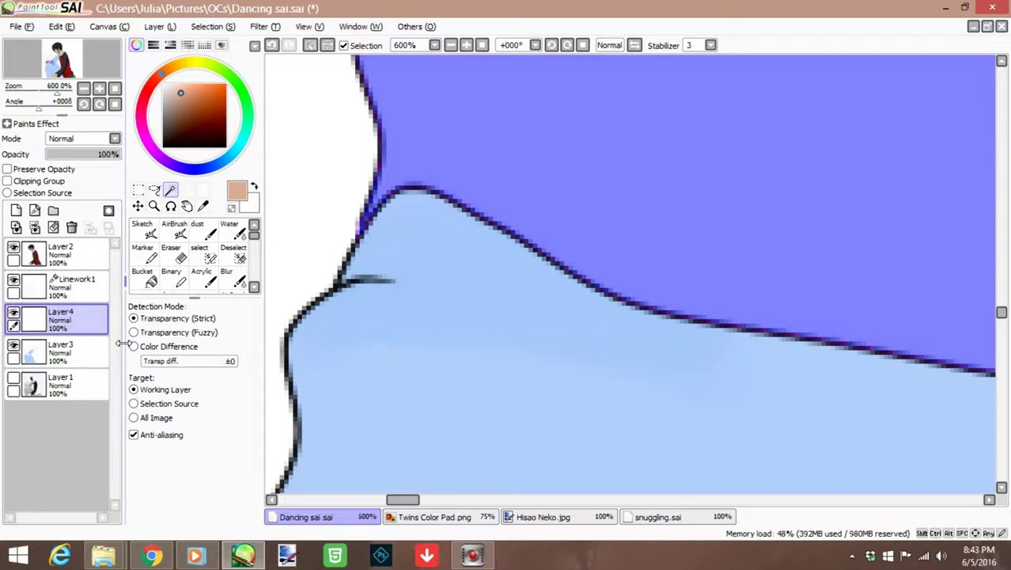
scroll(722, 395, down, 4)
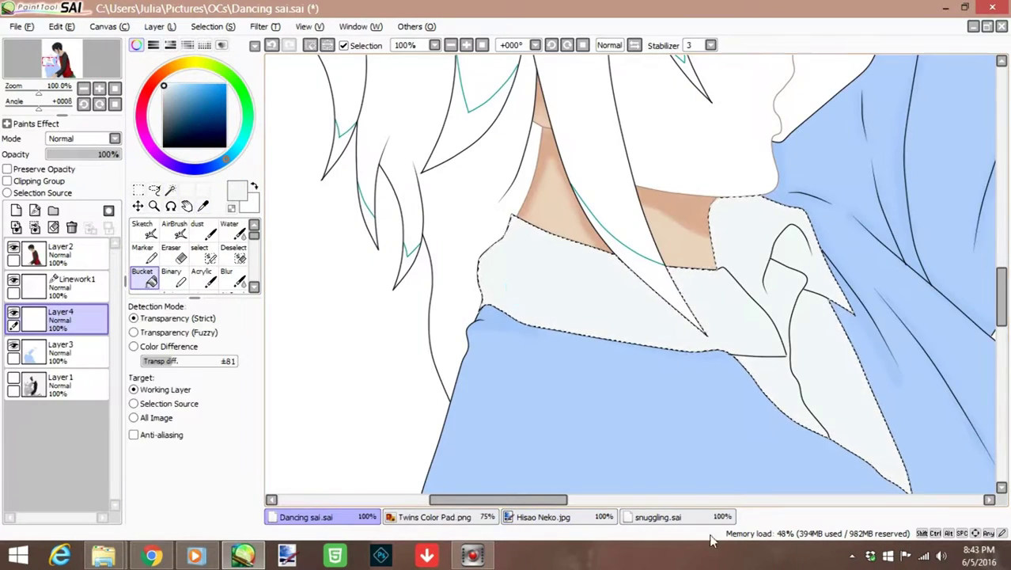
- Sample a pale grey-blue from Hisao Neko.jpg and airbrush size 16 shadows on the shirt collar and its fold on Layer4
click(543, 516)
click(306, 516)
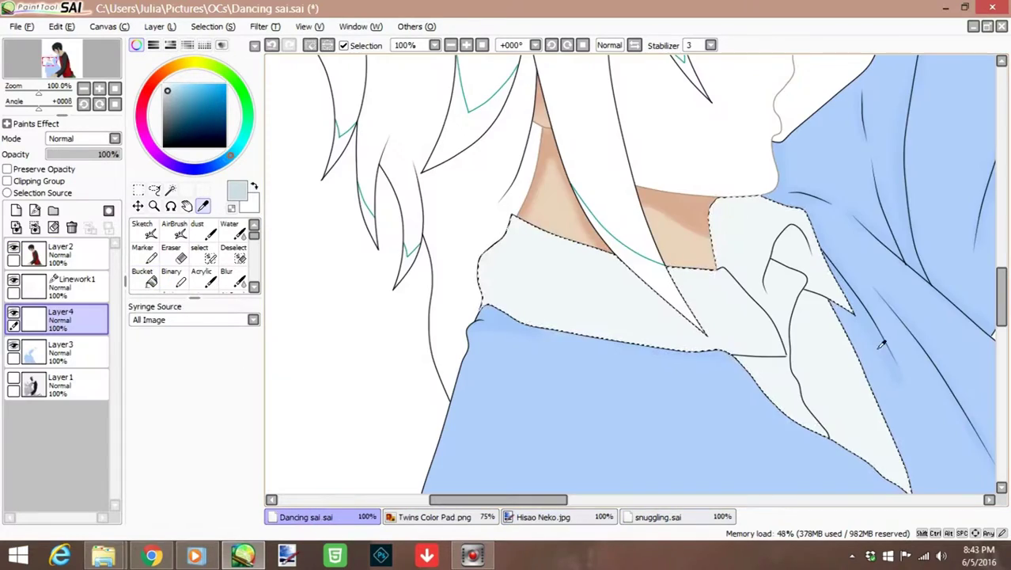
click(174, 230)
scroll(781, 350, up, 2)
drag(265, 97, 640, 327)
mouse_move(753, 242)
mouse_down()
mouse_move(551, 240)
mouse_move(683, 90)
mouse_move(514, 61)
mouse_move(583, 59)
mouse_up()
scroll(567, 130, up, 1)
scroll(548, 275, down, 2)
scroll(717, 294, up, 3)
mouse_move(601, 230)
mouse_down()
mouse_move(679, 269)
mouse_move(573, 153)
mouse_move(586, 185)
mouse_move(454, 123)
mouse_move(552, 159)
mouse_move(695, 335)
mouse_up()
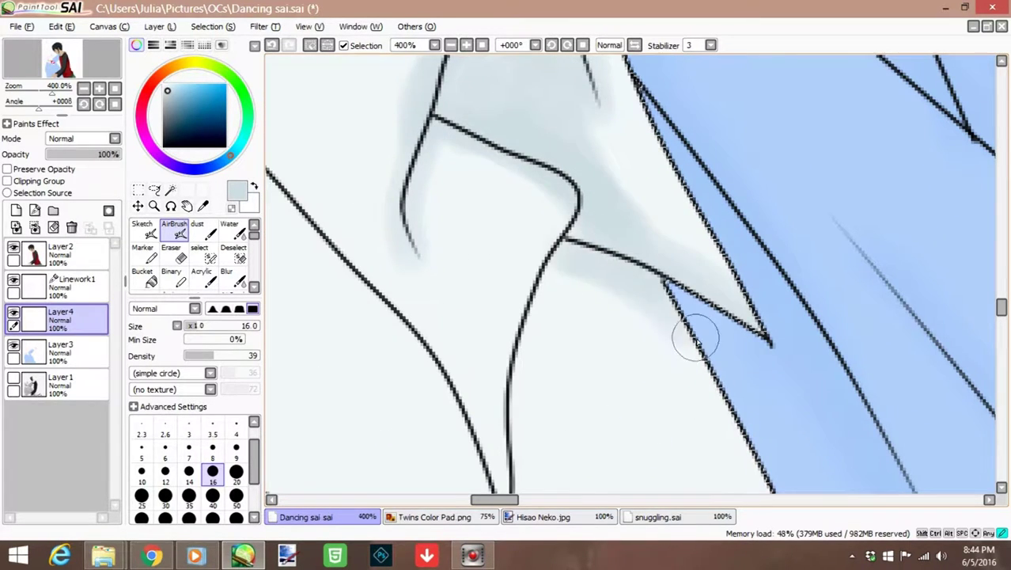
- Airbrush shadows along the shirt front's fold line and under the lower edge of the collar
scroll(695, 334, down, 5)
scroll(683, 113, up, 4)
mouse_move(684, 113)
mouse_down()
mouse_move(706, 237)
mouse_move(817, 424)
mouse_up()
scroll(816, 425, down, 3)
scroll(756, 346, up, 3)
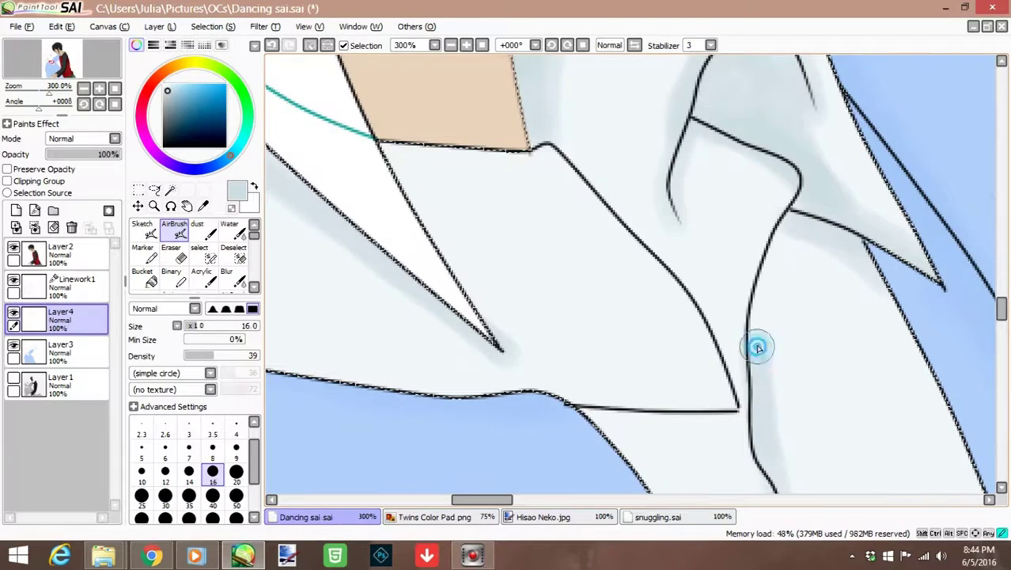
drag(756, 345, 791, 237)
scroll(799, 446, down, 3)
scroll(799, 447, up, 3)
mouse_move(791, 396)
mouse_down()
mouse_move(614, 392)
mouse_move(450, 444)
mouse_up()
scroll(450, 444, down, 3)
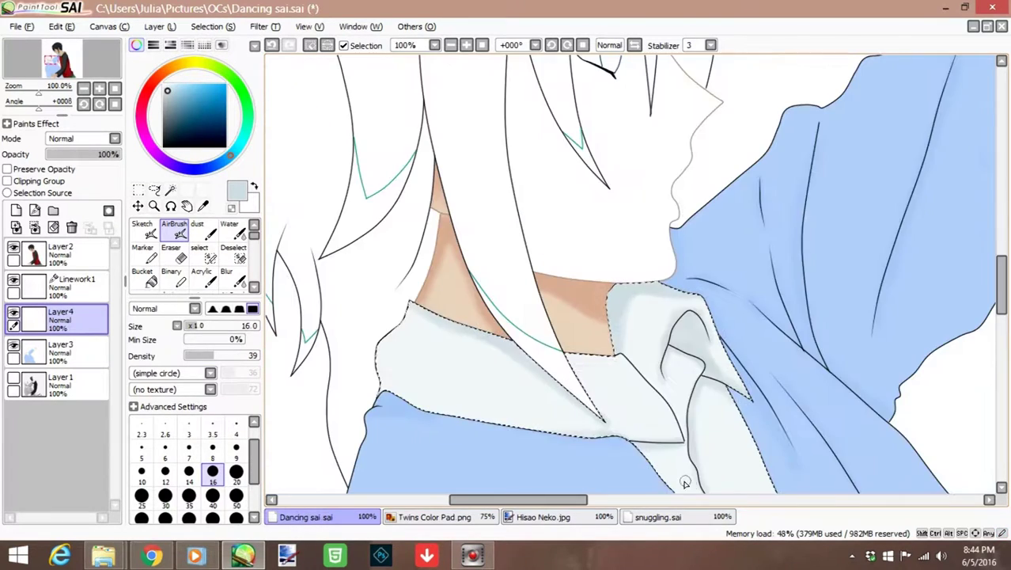
- Soften the shadow edges along the back of the collar and beside the neck with a size 10 Blur brush
scroll(341, 176, up, 4)
key(b)
click(498, 209)
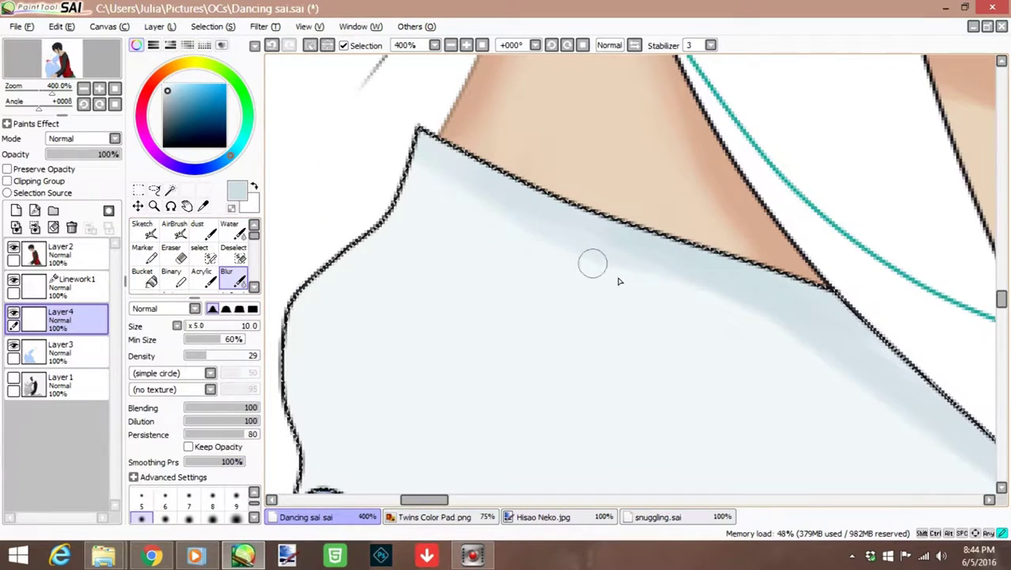
drag(427, 499, 470, 499)
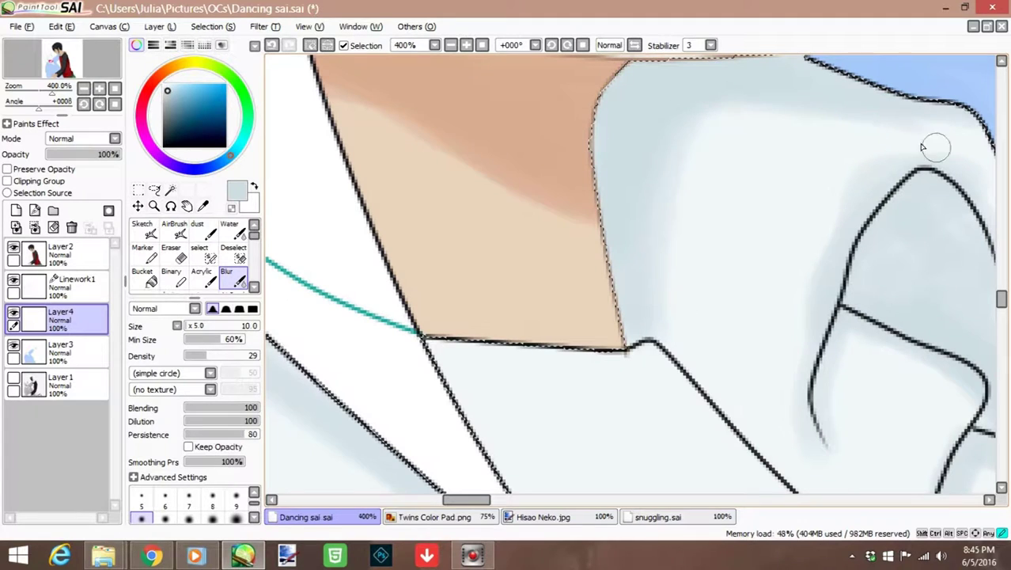
scroll(738, 105, down, 3)
scroll(616, 306, up, 2)
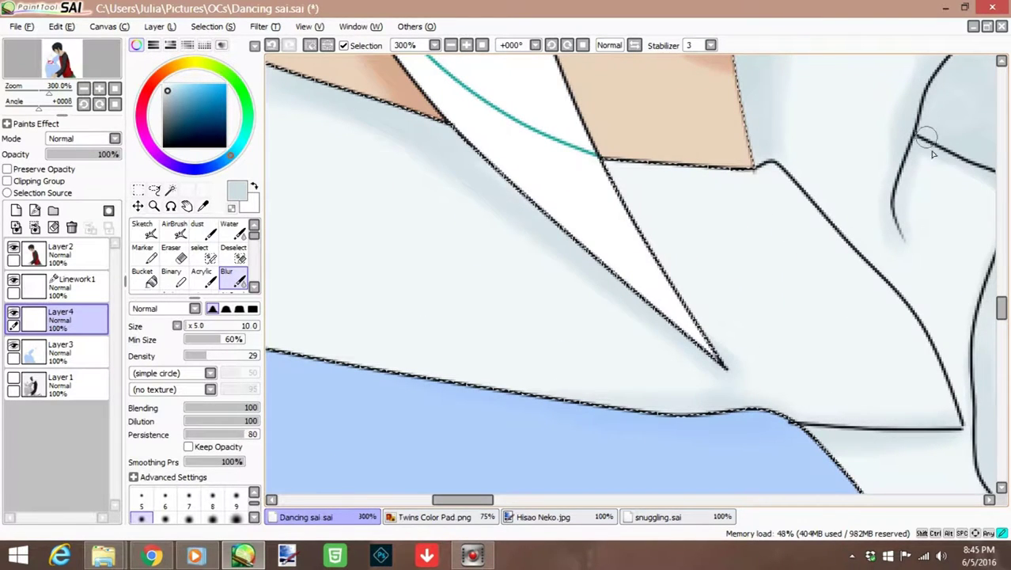
- Blur the shadows on the collar fold and shirt front with brush size 9, and deselect the shirt
key([)
drag(934, 154, 475, 170)
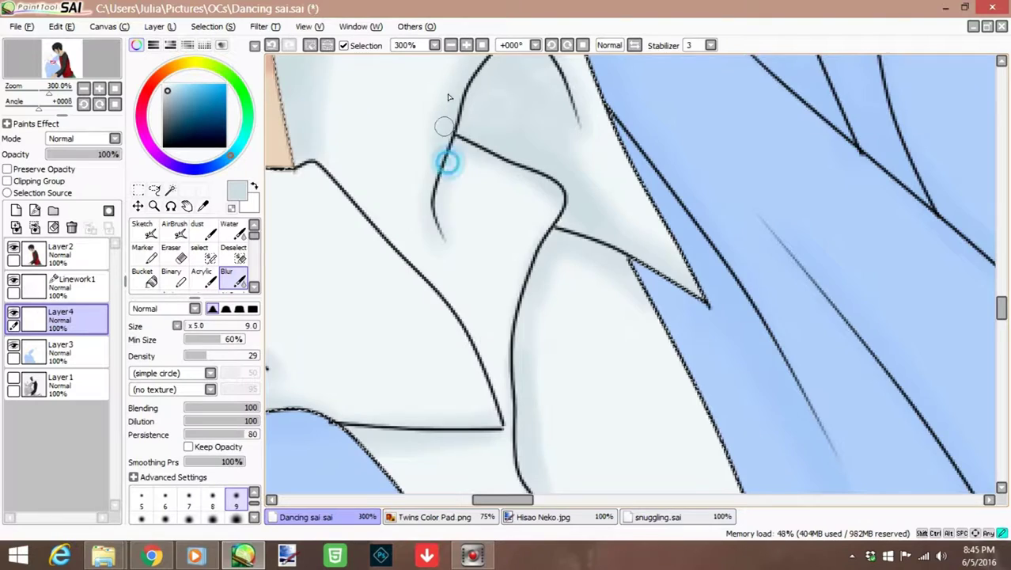
scroll(449, 167, up, 1)
scroll(586, 223, down, 5)
scroll(909, 324, up, 5)
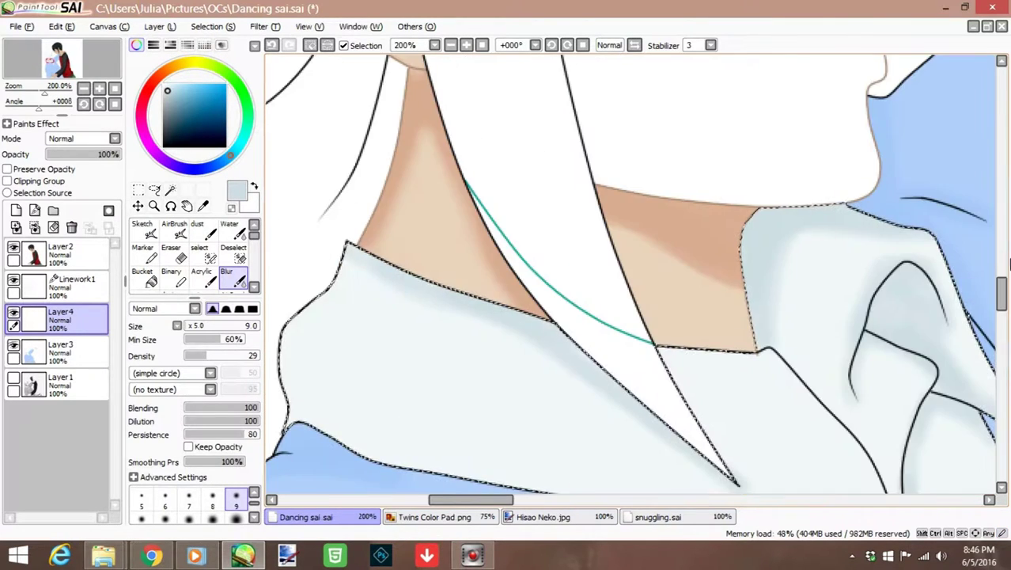
scroll(513, 350, right, 5)
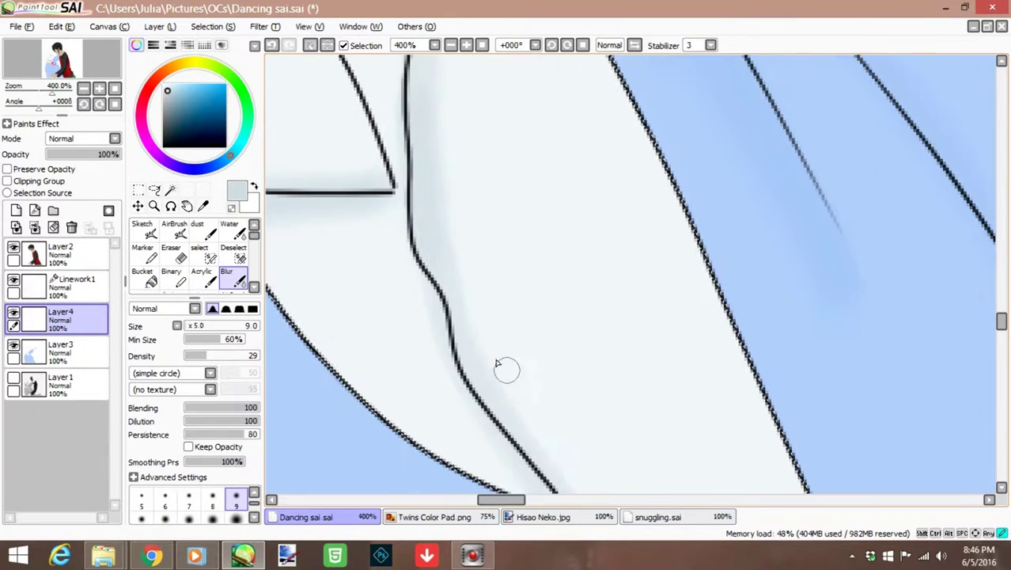
scroll(625, 196, down, 3)
scroll(616, 208, down, 5)
scroll(389, 262, up, 3)
key(a)
scroll(388, 288, down, 4)
scroll(455, 230, down, 1)
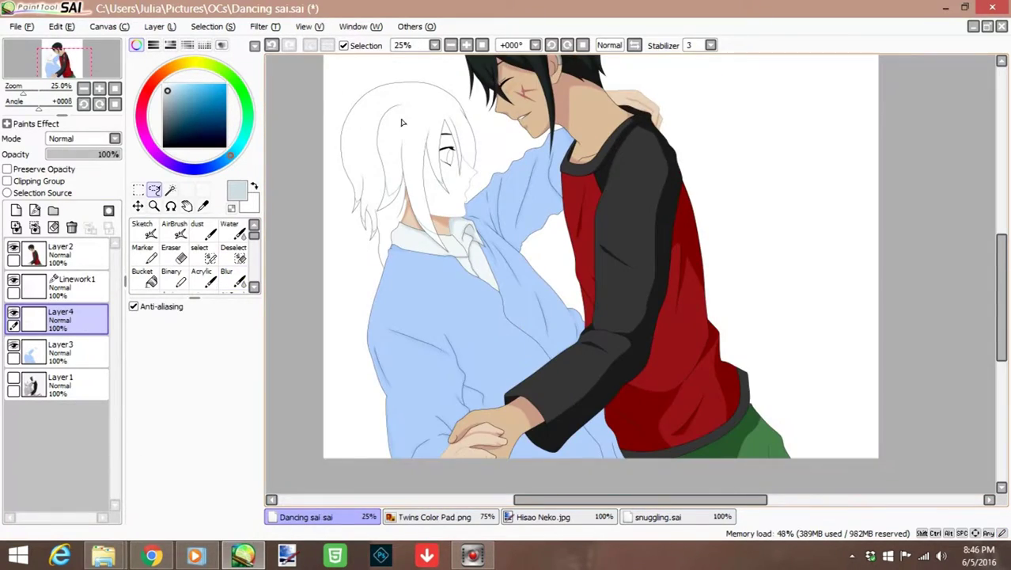
click(77, 285)
click(169, 190)
scroll(408, 156, up, 4)
click(384, 397)
scroll(503, 443, up, 4)
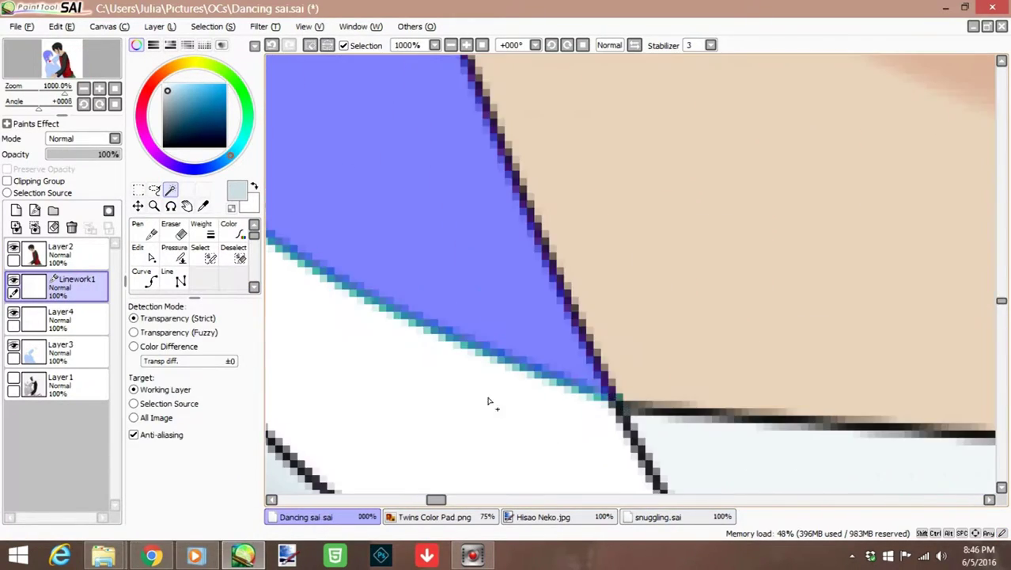
scroll(475, 459, down, 4)
scroll(451, 467, up, 2)
scroll(424, 480, down, 3)
scroll(424, 479, down, 2)
- Draw a teal curve on Linework1 from the back of the collar up to the hair strand to close off the hair's edge
click(542, 517)
click(305, 516)
click(373, 136)
click(433, 516)
key(ctrl+Tab)
scroll(357, 465, up, 2)
scroll(360, 467, up, 3)
drag(373, 447, 327, 159)
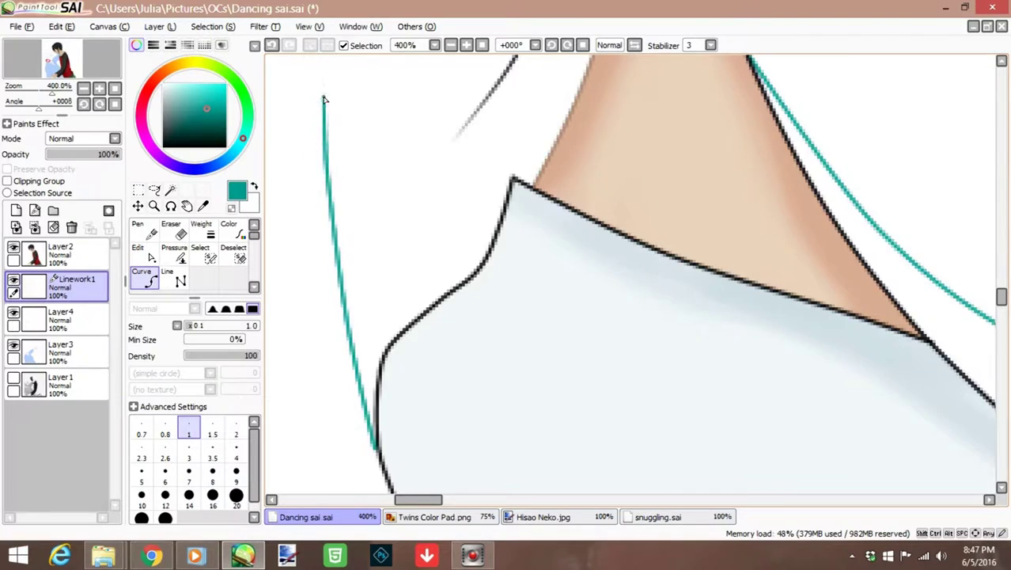
scroll(328, 158, down, 3)
drag(398, 241, 415, 158)
scroll(417, 144, up, 3)
- Taper the loose end of the thin hair line behind the neck by lowering its control point pressure
click(137, 251)
scroll(489, 431, down, 3)
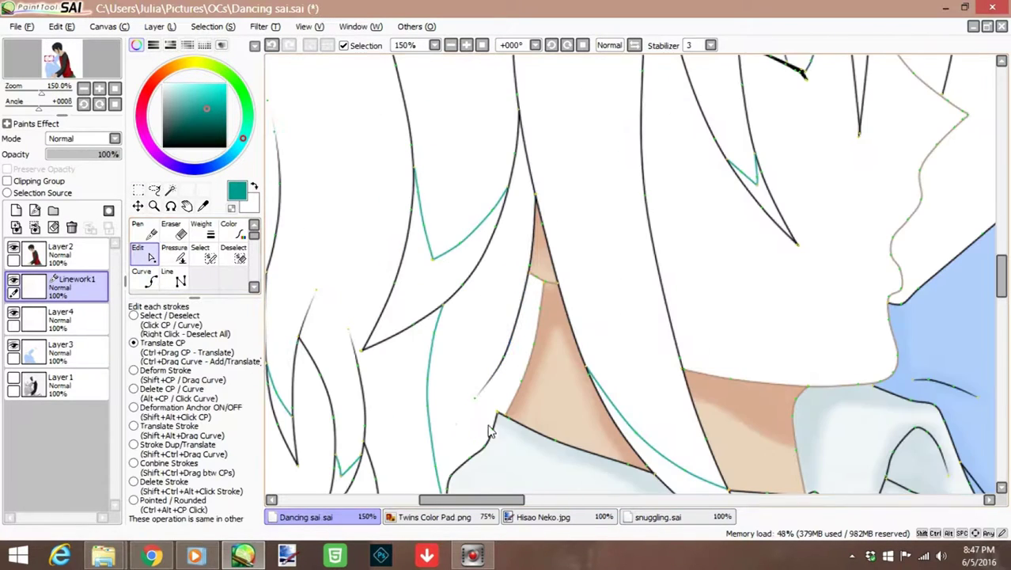
key(p)
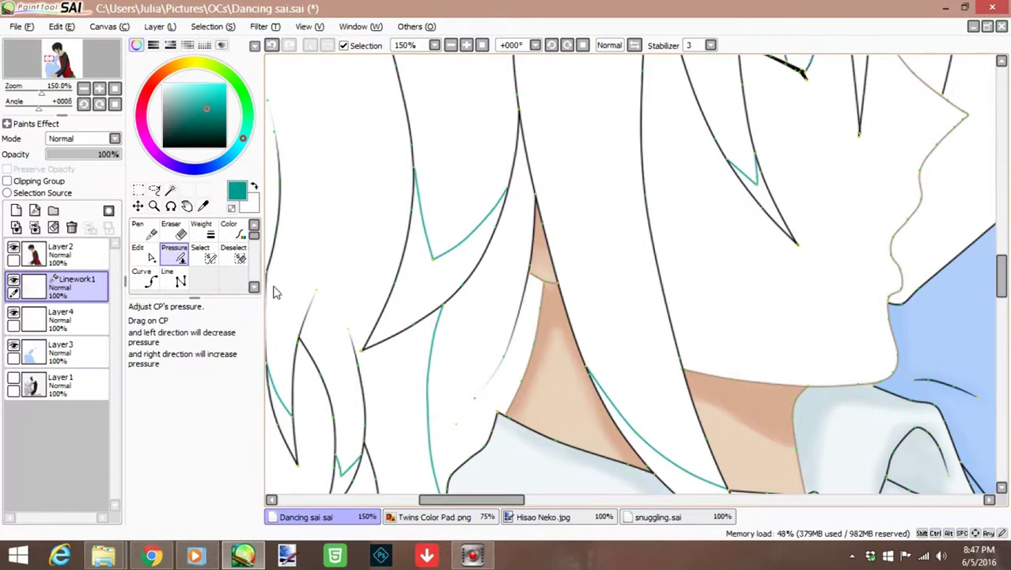
- Select the main hair area from Linework1 with the Magic Wand, including the narrow gaps between the strands
scroll(275, 291, down, 2)
click(170, 190)
click(472, 463)
scroll(472, 463, up, 3)
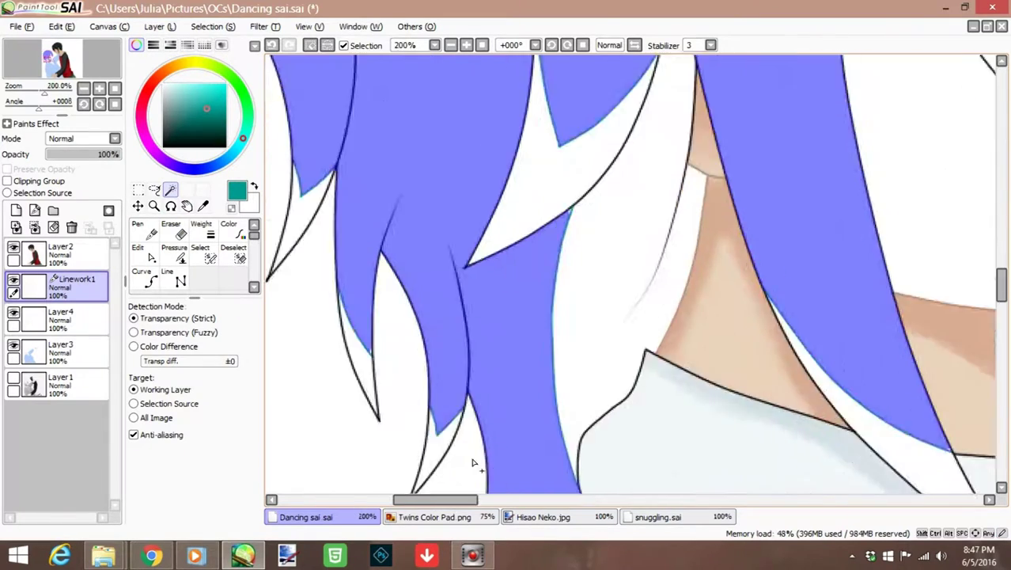
scroll(472, 463, down, 3)
scroll(647, 352, up, 7)
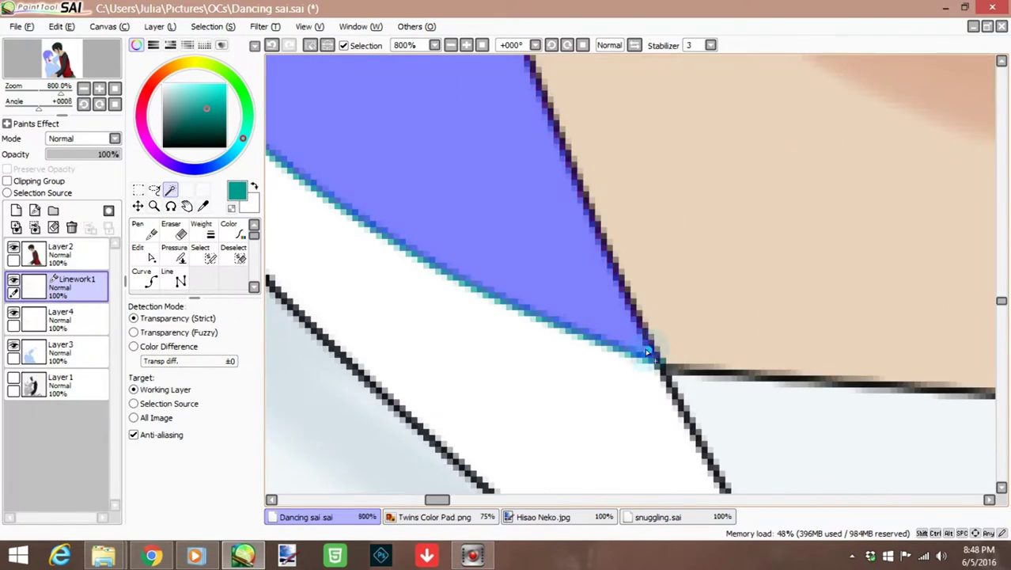
scroll(647, 352, down, 7)
scroll(595, 154, up, 9)
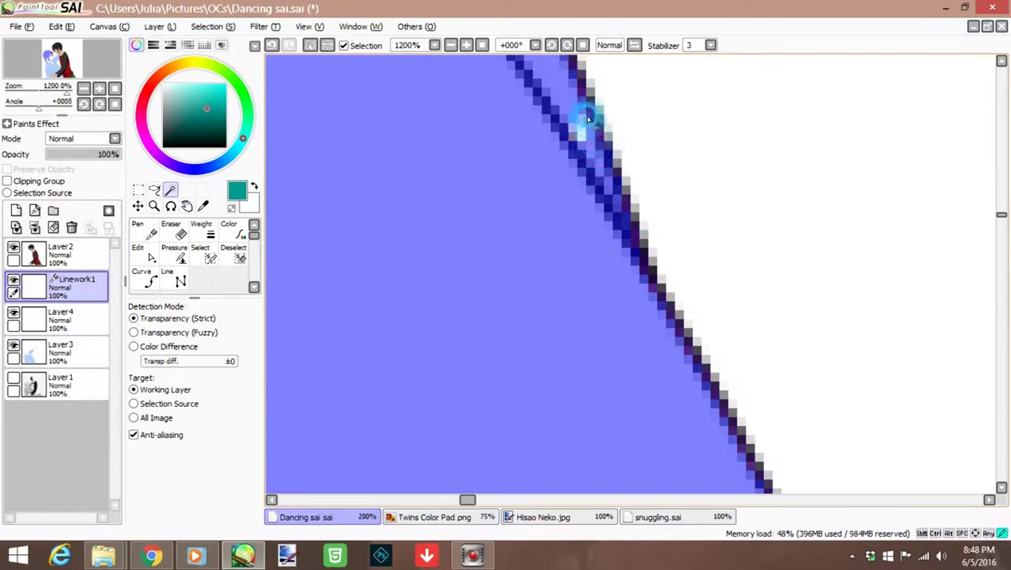
scroll(588, 118, down, 10)
scroll(361, 320, up, 7)
scroll(408, 437, down, 6)
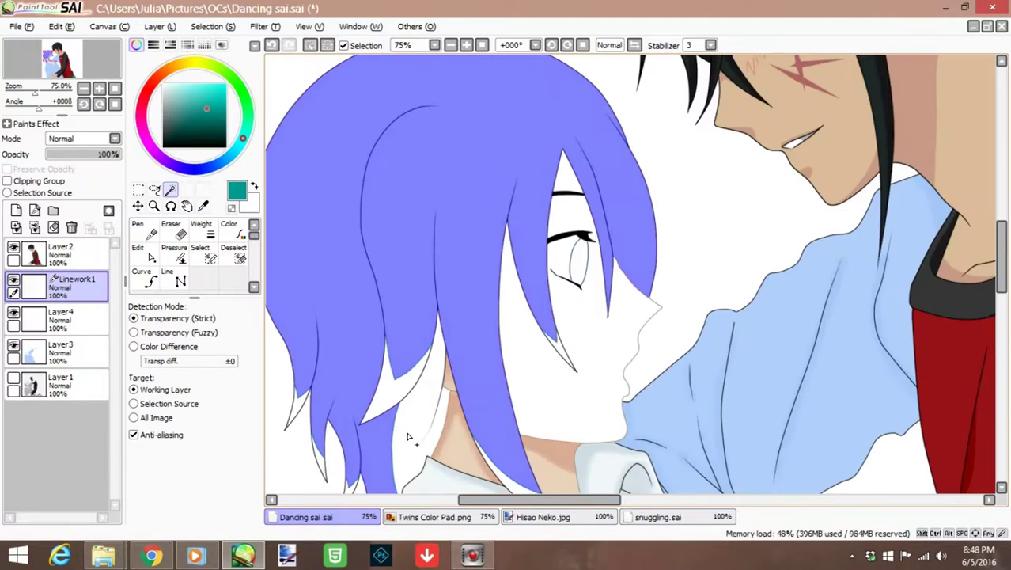
scroll(408, 437, down, 3)
- Sample the dark navy hair color from Twins Color Pad.png and fill the selected hair on Layer4
click(434, 516)
click(143, 277)
alt+click(481, 215)
click(305, 517)
click(59, 316)
click(441, 448)
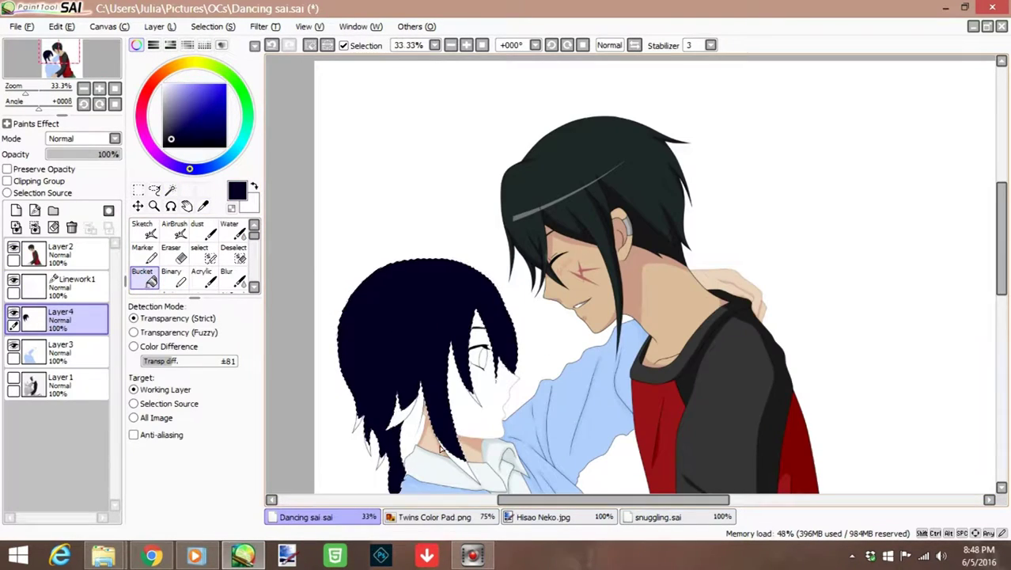
- Sample the darker hair shade from Twins Color Pad.png, add a layer above Layer4, and start airbrushing strand shadows at size 30
scroll(434, 459, up, 3)
click(435, 517)
click(204, 205)
click(518, 211)
click(305, 517)
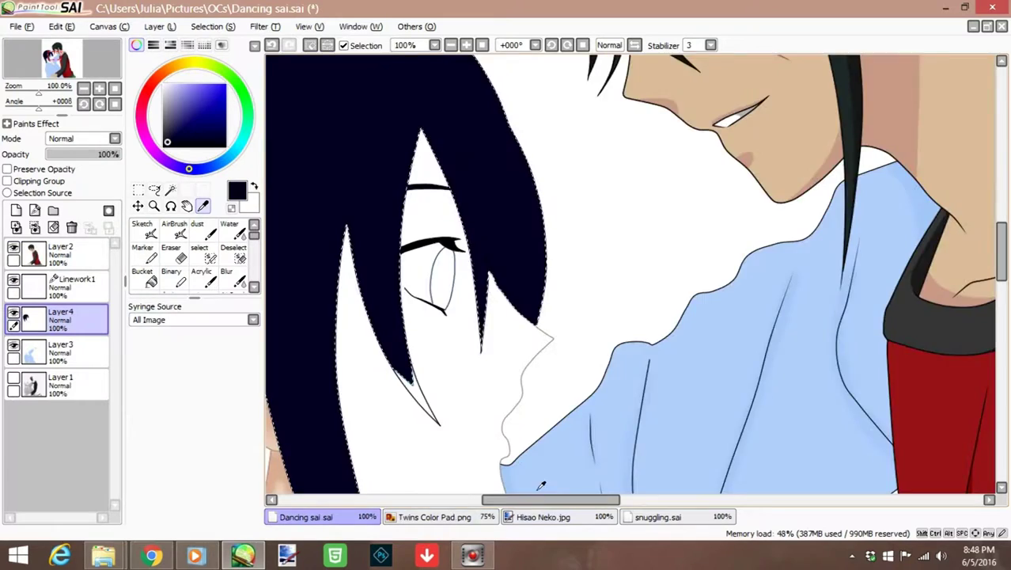
click(16, 210)
click(174, 231)
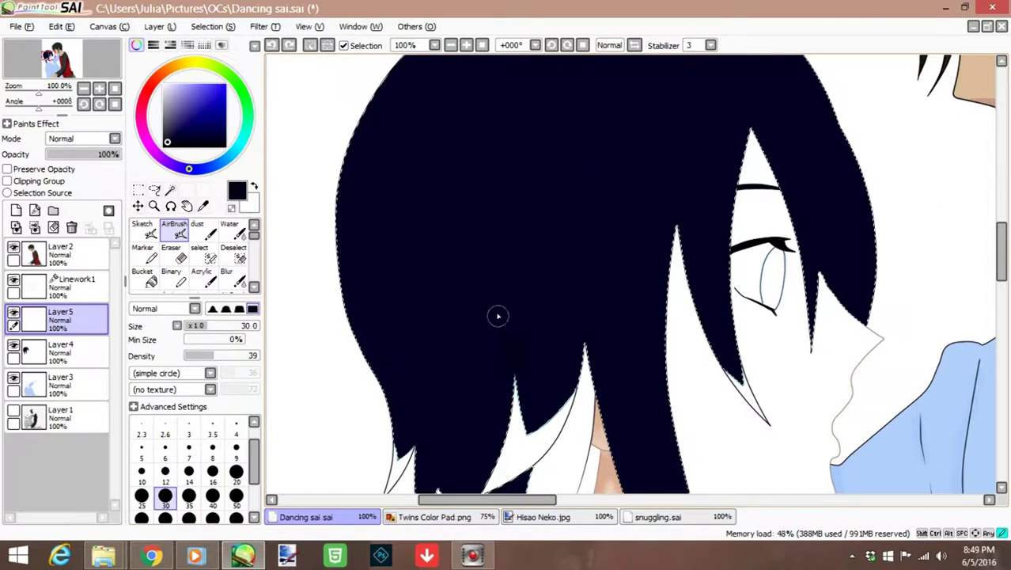
drag(575, 246, 699, 129)
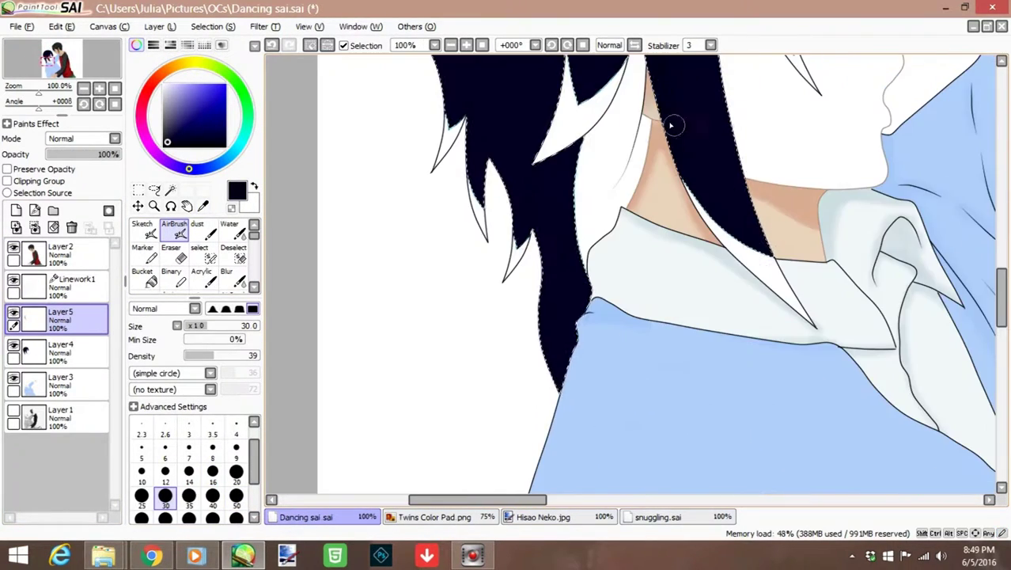
- Airbrush darker shadows along the back strands, bangs and crown line of the hair on Layer5
scroll(630, 289, up, 2)
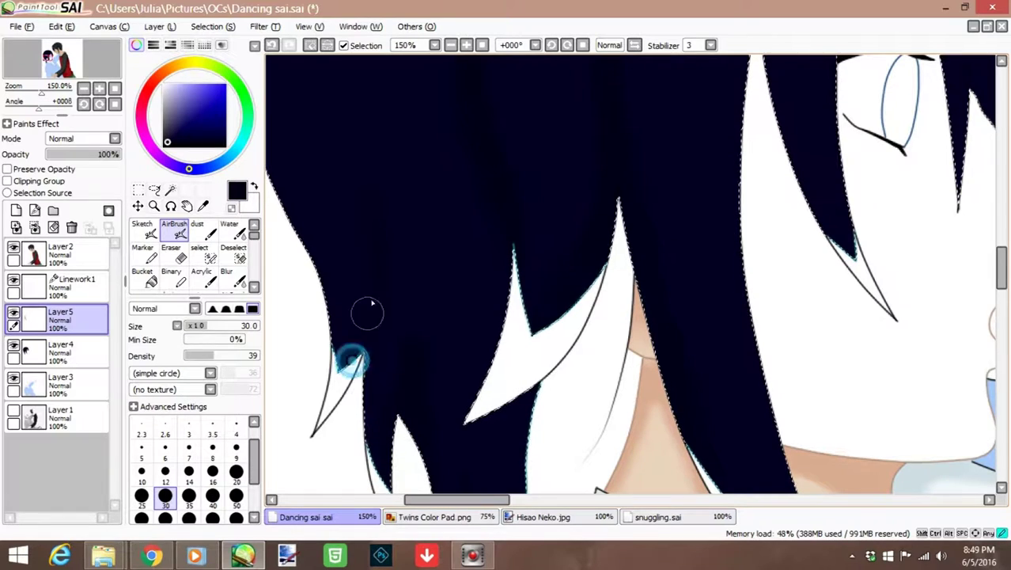
scroll(633, 204, down, 4)
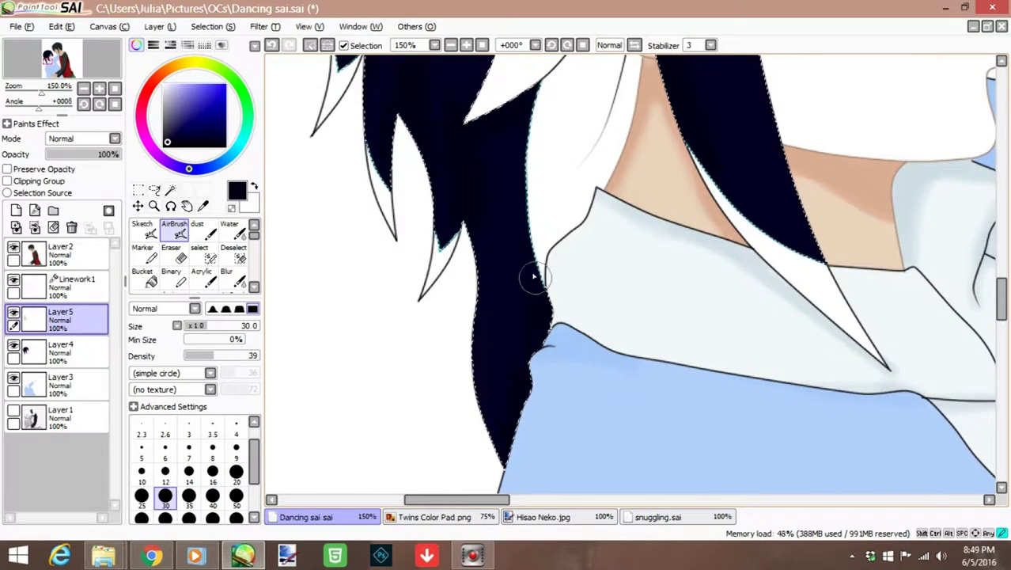
scroll(542, 309, down, 2)
scroll(695, 142, up, 1)
scroll(752, 304, up, 3)
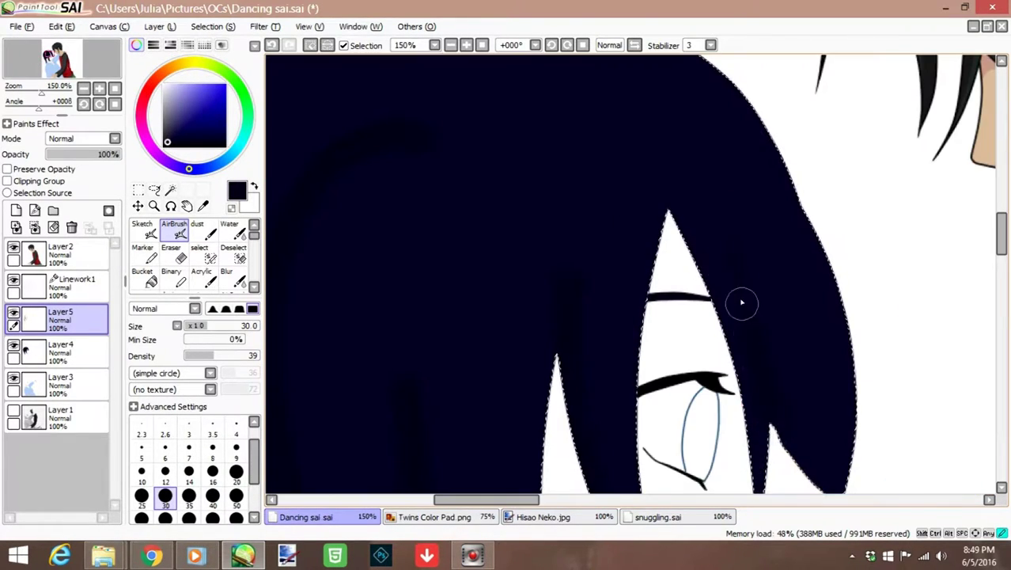
scroll(728, 109, up, 2)
scroll(728, 109, down, 1)
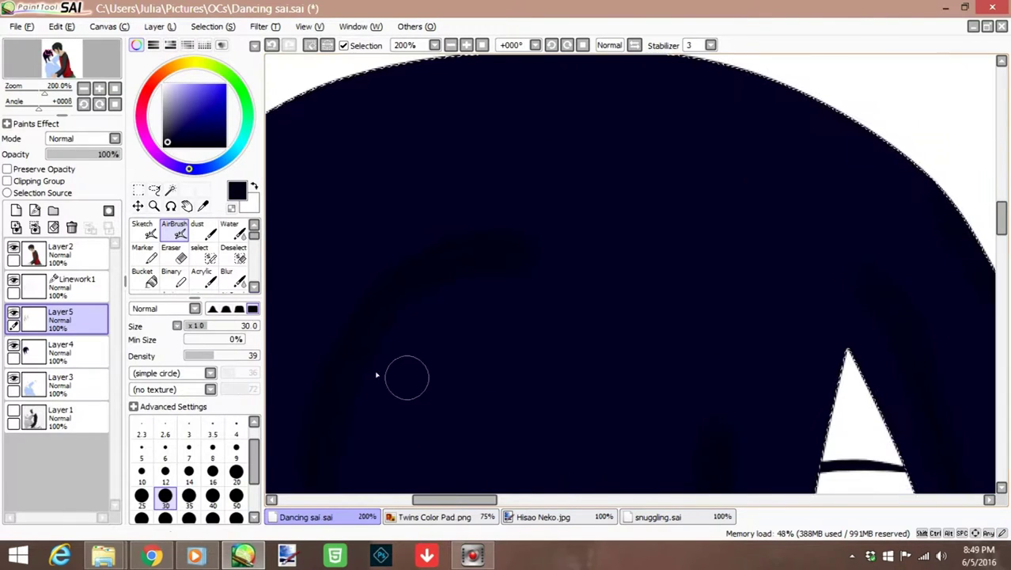
- Hide Layer4 and blur the shadows on the crown and middle strands on Layer5 with density 44, sizes 16 and 20
key(b)
key(ctrl+z)
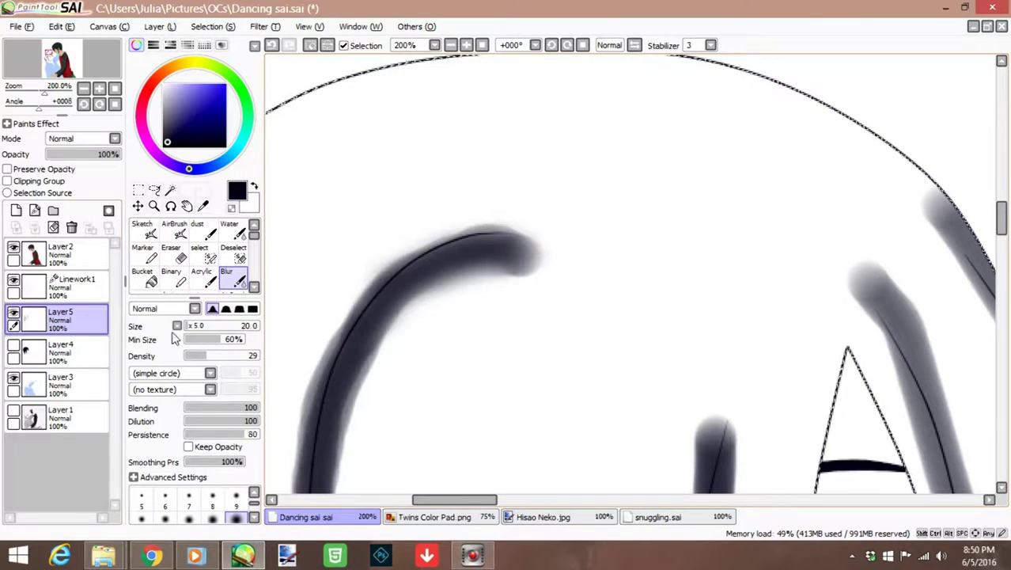
key(bracketleft)
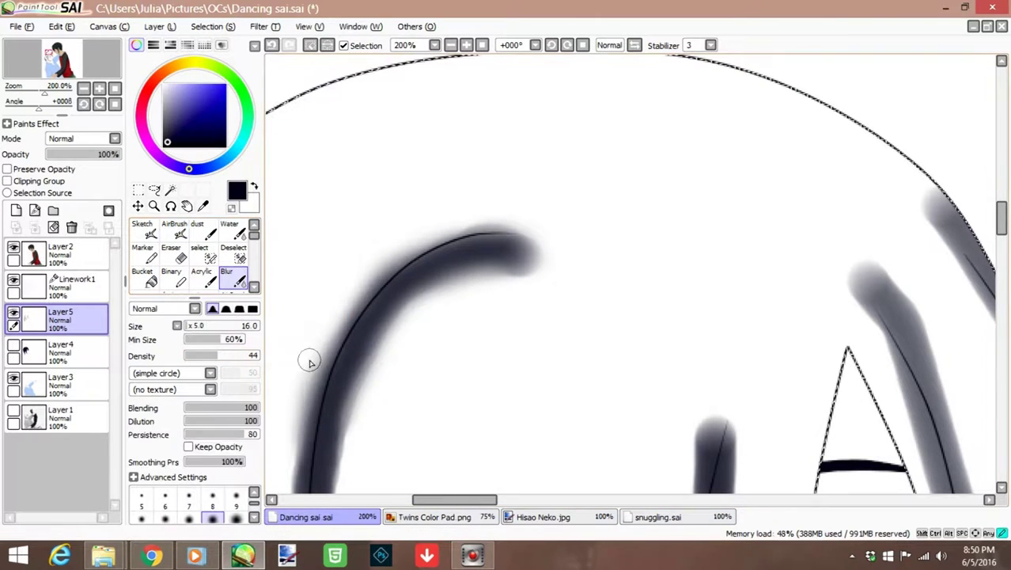
scroll(530, 452, down, 3)
scroll(519, 124, up, 2)
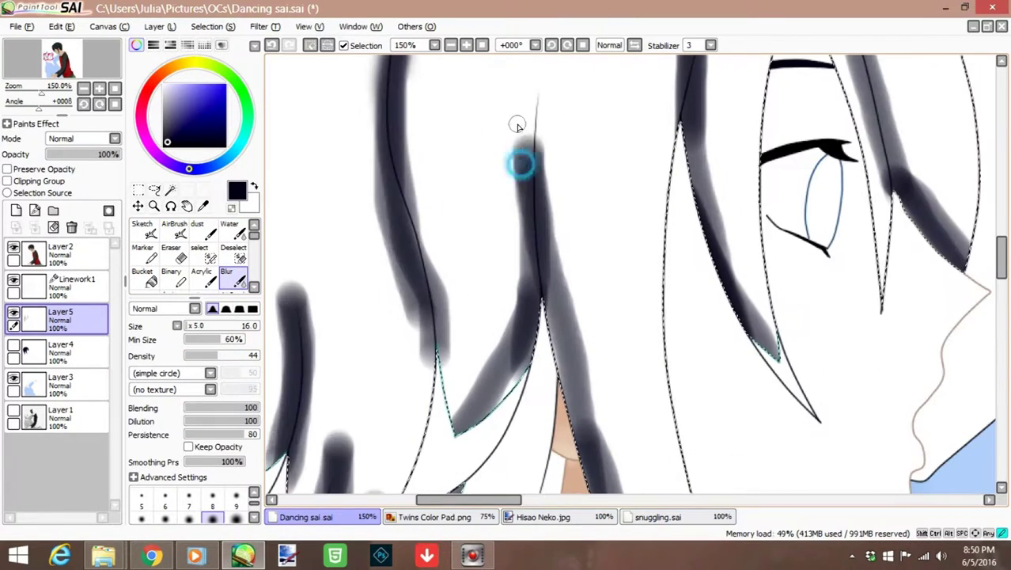
key(bracketright)
drag(483, 392, 524, 301)
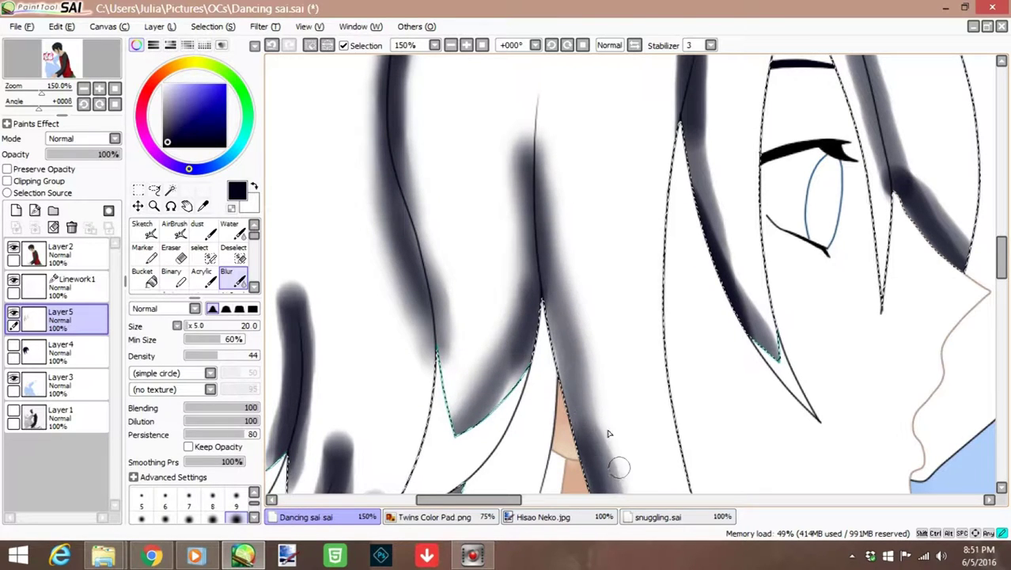
- Blur the shadows on the long front lock and the lower back strands of the hair, using brush size 16
scroll(791, 395, down, 3)
scroll(959, 385, up, 1)
scroll(604, 165, up, 3)
scroll(604, 165, down, 3)
click(212, 517)
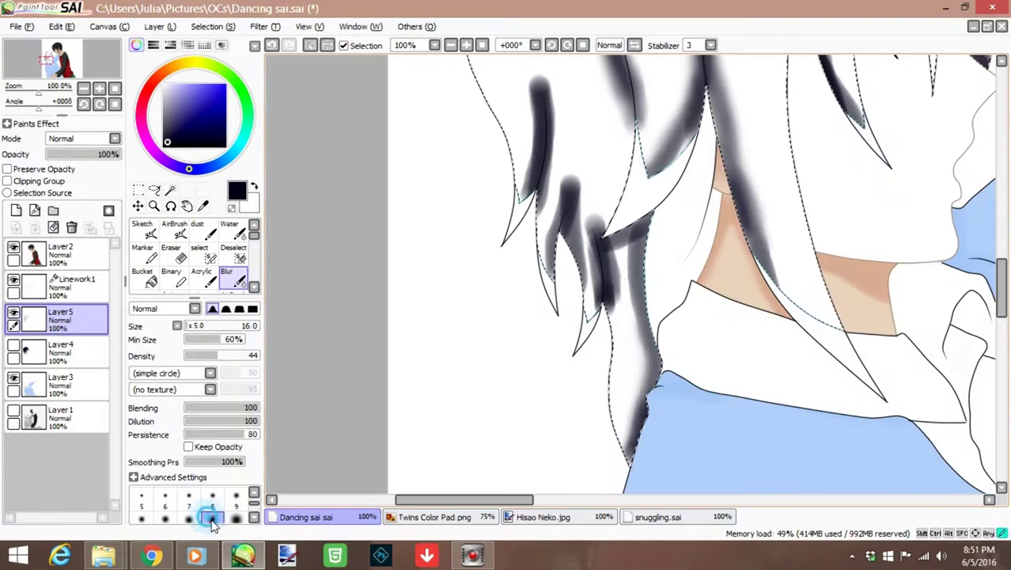
scroll(635, 307, up, 1)
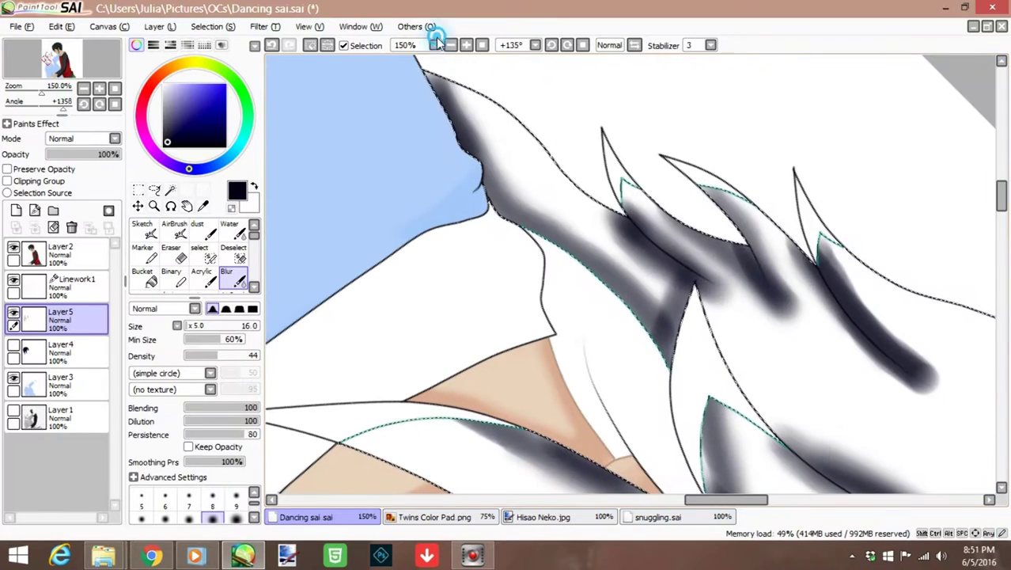
- Reset the canvas rotation and blur the shadow on the pointed bang beside the eye
click(434, 45)
click(437, 60)
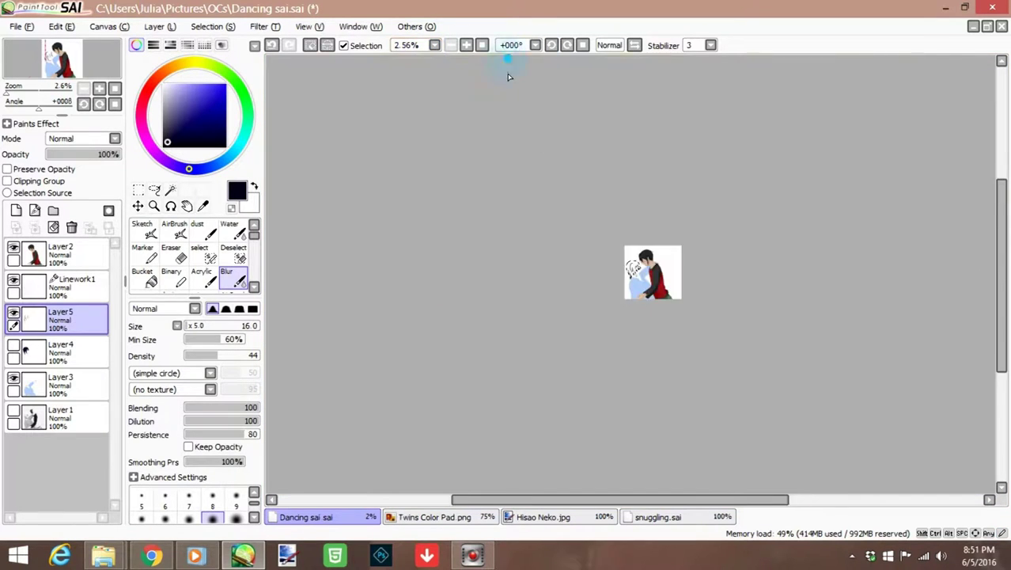
scroll(411, 87, up, 10)
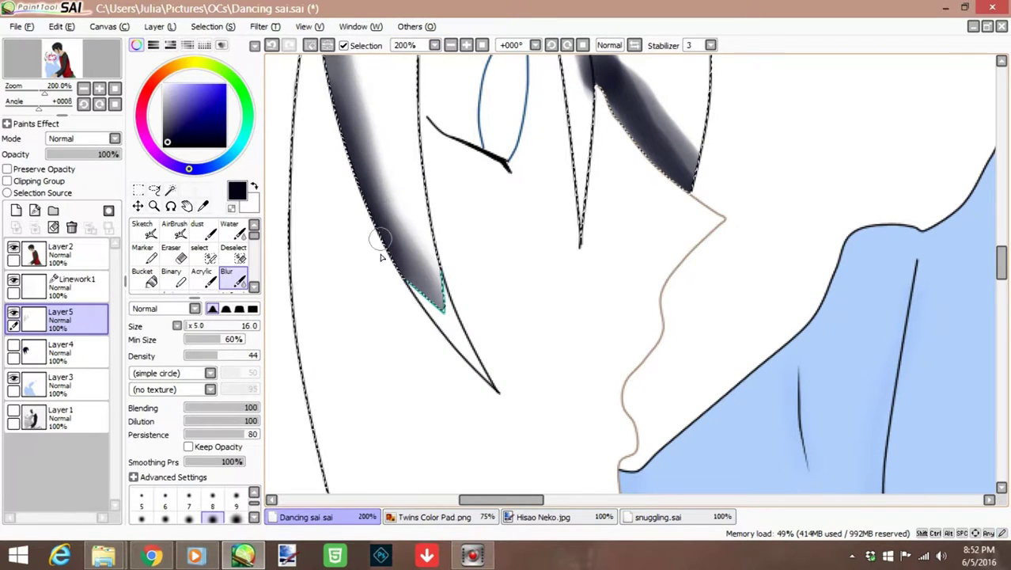
- Blur the shadows on the long front bang, the strand beside the eye and the upper forehead strands on Layer5 at size 16
drag(376, 204, 432, 378)
drag(601, 63, 661, 216)
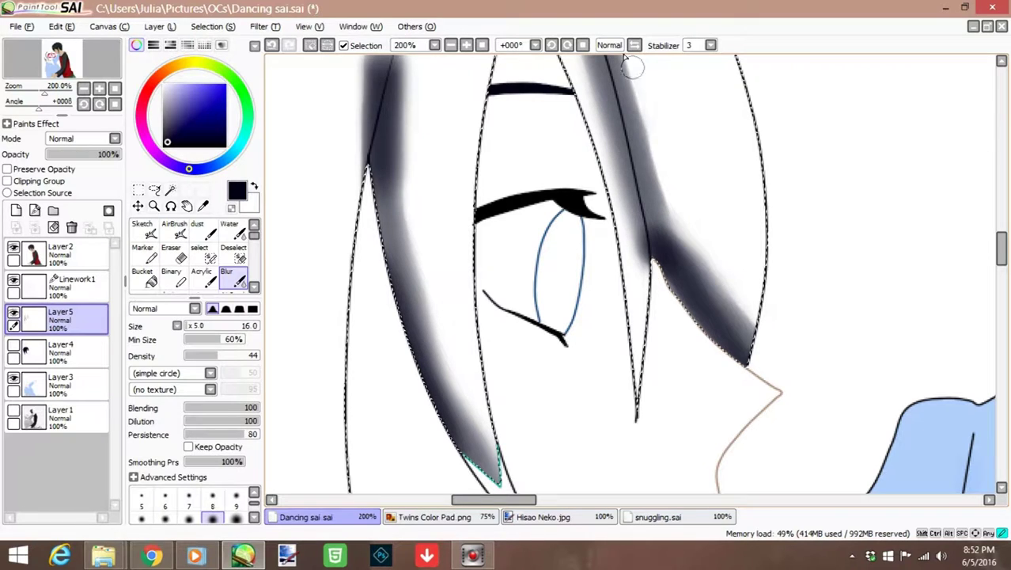
scroll(709, 283, down, 2)
scroll(595, 326, up, 2)
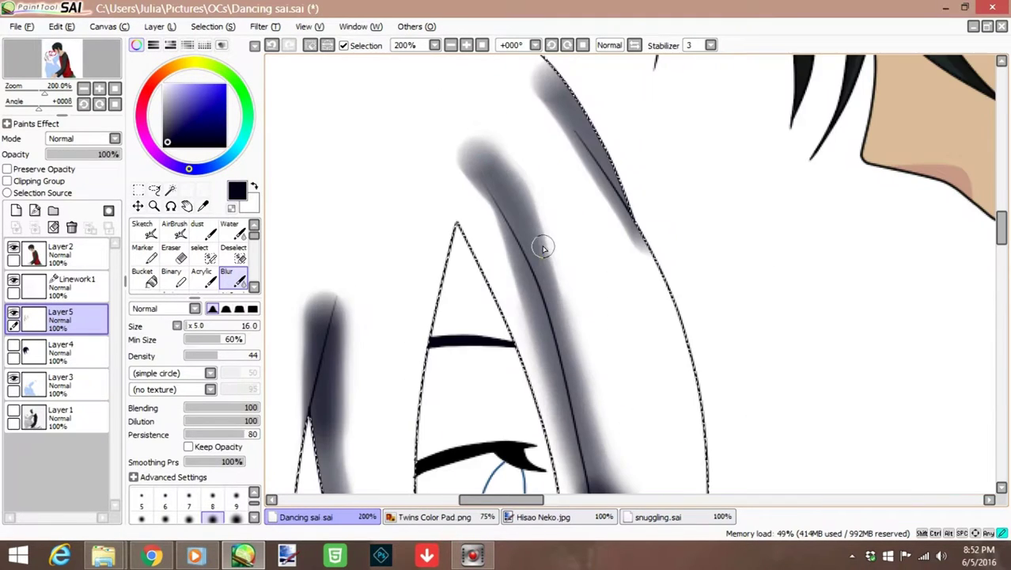
drag(582, 194, 598, 227)
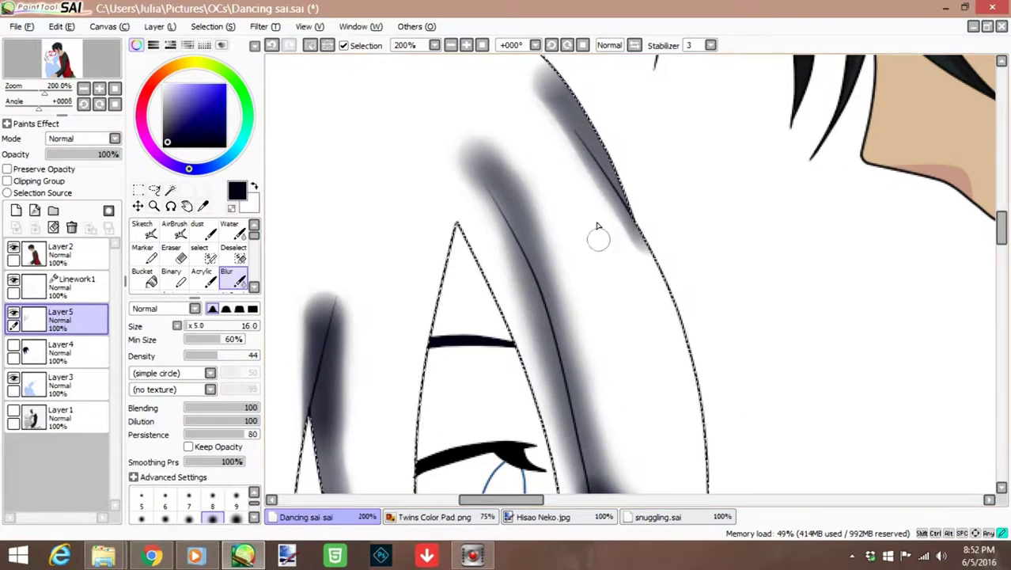
- Set the Blur brush to size 20 and soften the shadows on the front bang's upper end and the middle strands
click(236, 517)
drag(320, 296, 338, 340)
scroll(575, 316, up, 3)
scroll(575, 316, down, 3)
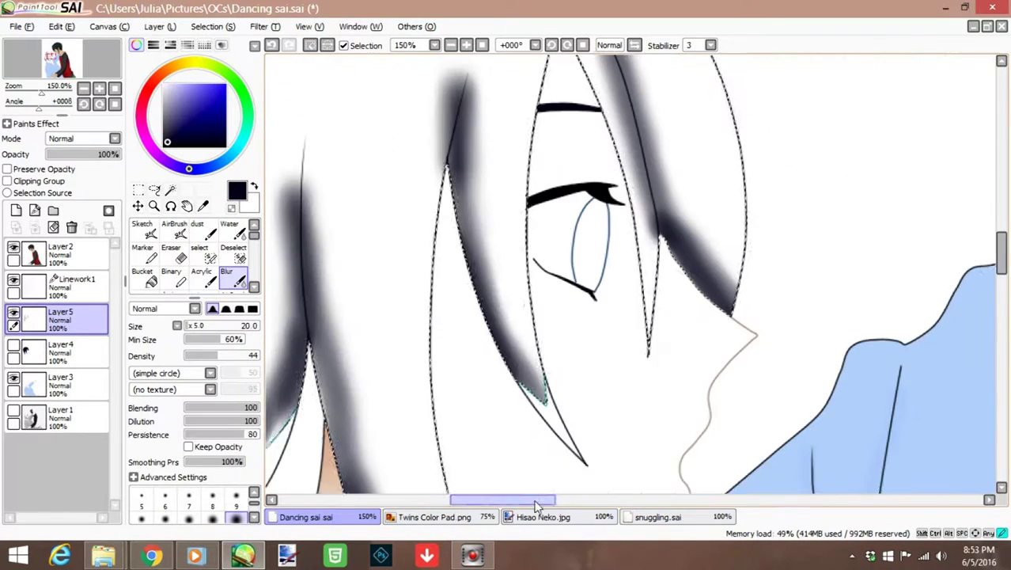
scroll(575, 316, down, 3)
scroll(237, 506, up, 3)
scroll(257, 520, down, 3)
scroll(556, 436, up, 3)
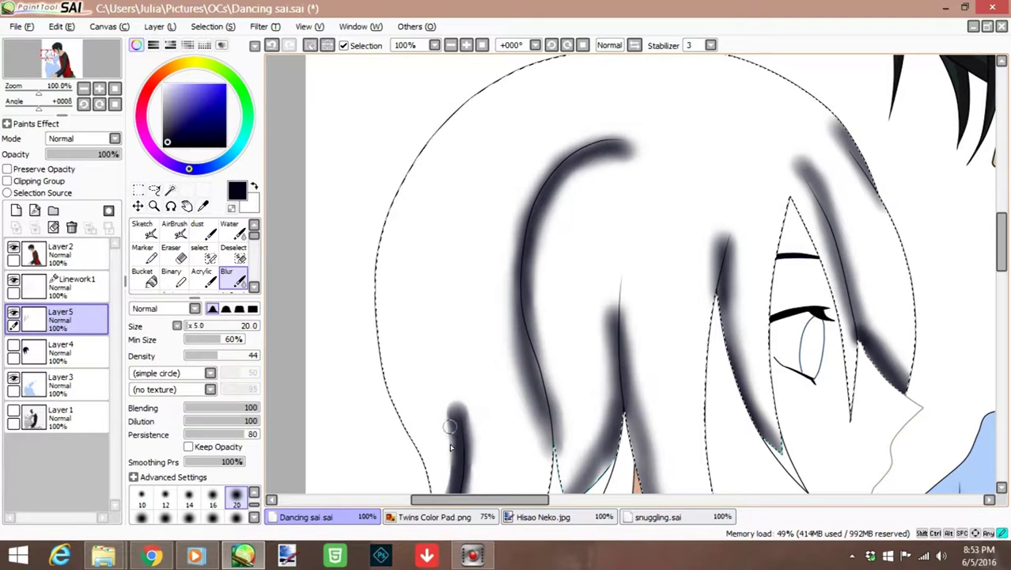
- Blur the shadows on the lower back strands of the hair at size 20
scroll(479, 483, up, 1)
drag(466, 396, 470, 186)
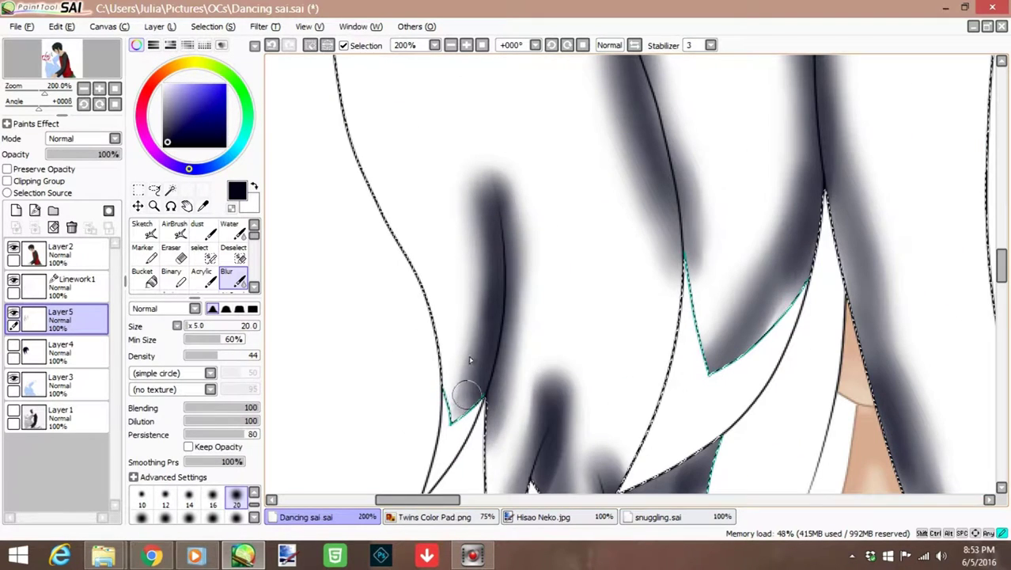
drag(562, 393, 534, 399)
scroll(752, 361, down, 3)
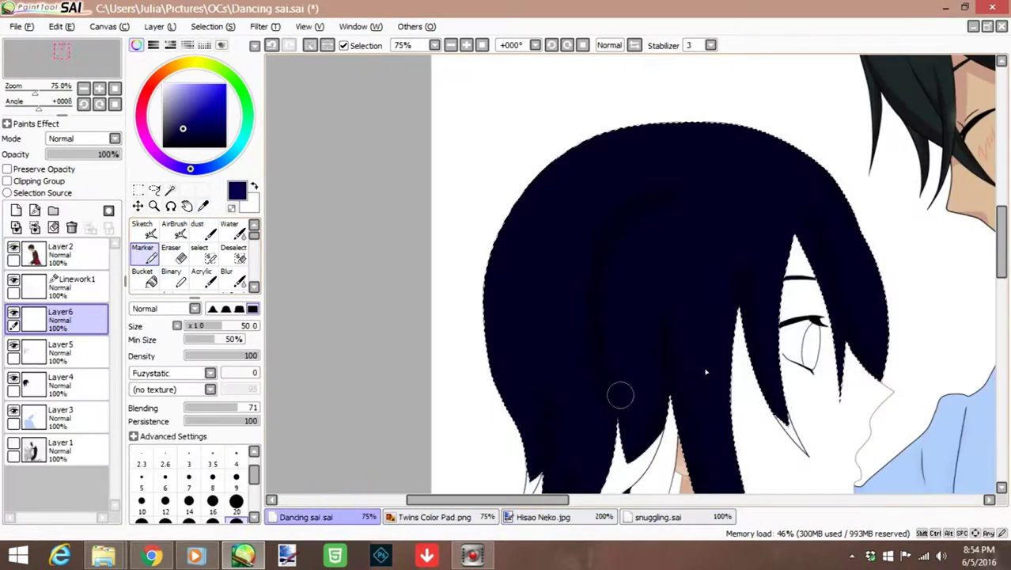
- Paint a lighter navy highlight band across the crown on Layer6 with the Marker at size 50, redoing the first stroke
scroll(620, 395, up, 2)
drag(562, 326, 652, 181)
key(ctrl+z)
mouse_move(343, 307)
mouse_down()
mouse_move(426, 122)
mouse_move(384, 266)
mouse_move(345, 270)
mouse_move(520, 205)
mouse_up()
scroll(704, 244, down, 2)
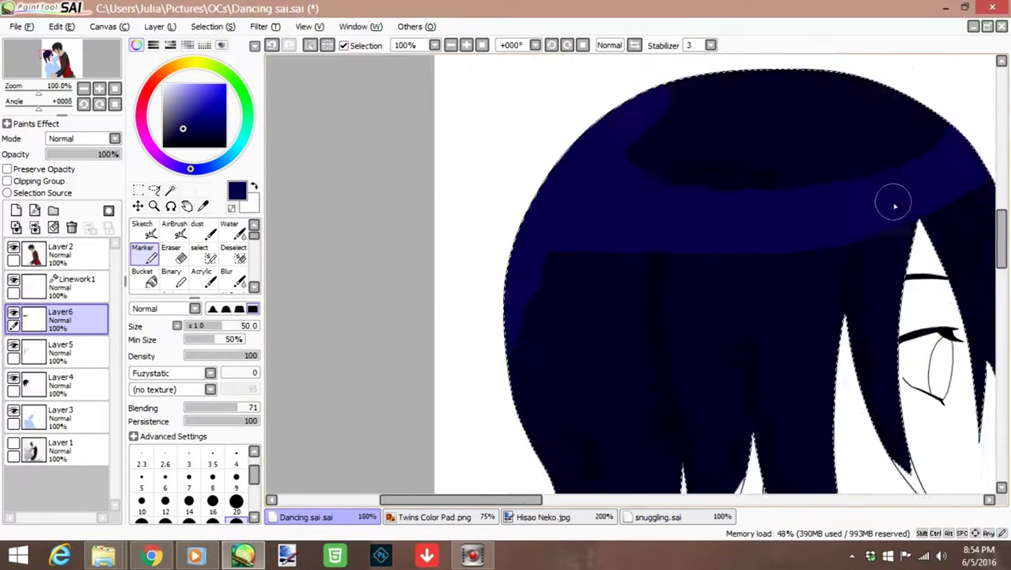
- Blur the crown highlight band on Layer6 into the hair with brush size 100 and density 44
click(227, 272)
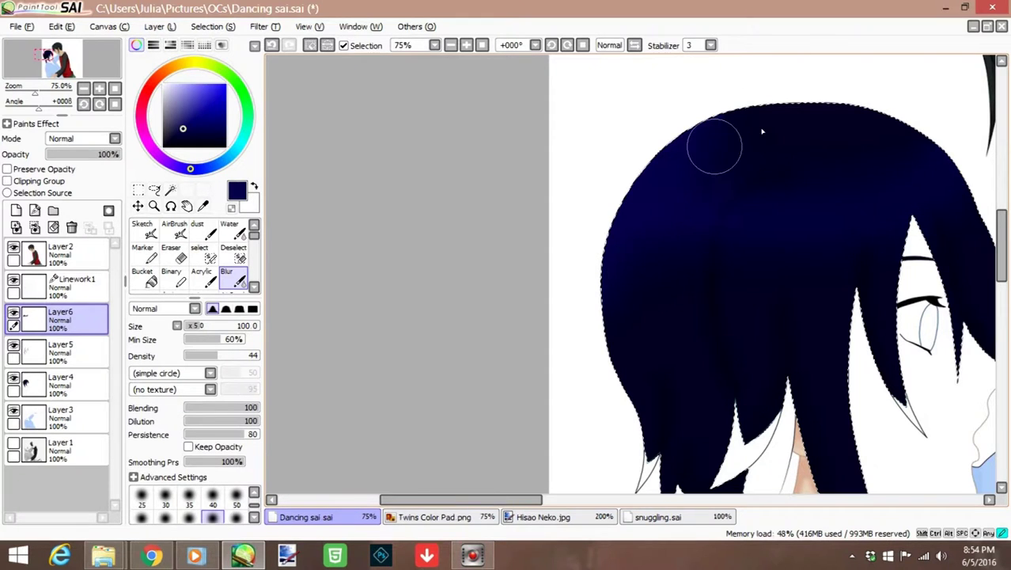
scroll(717, 354, down, 2)
scroll(717, 354, up, 3)
- Erase part of the crown highlight at size 20 and density 42, and blur its edges at size 50
click(171, 253)
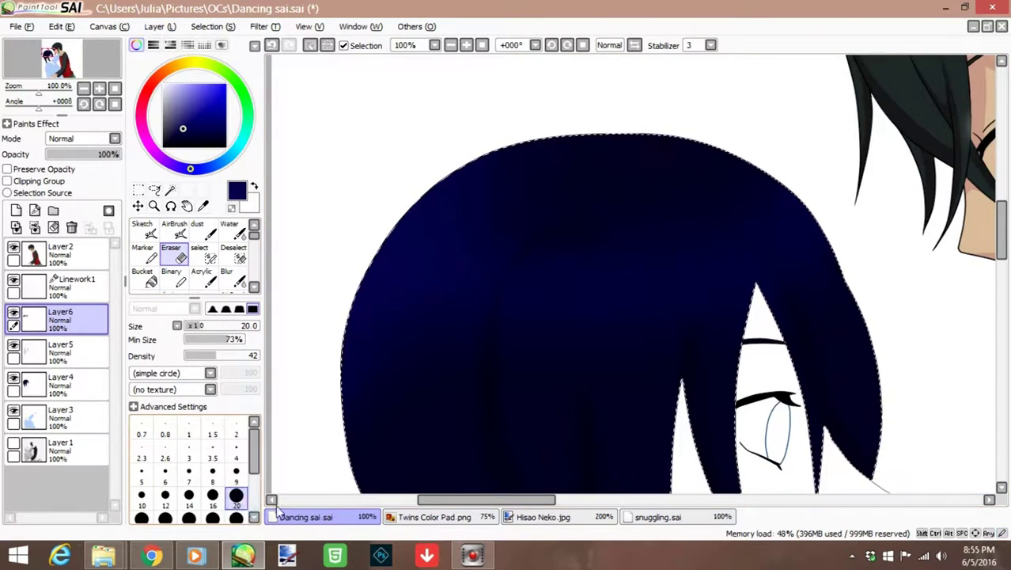
drag(565, 225, 504, 221)
key(b)
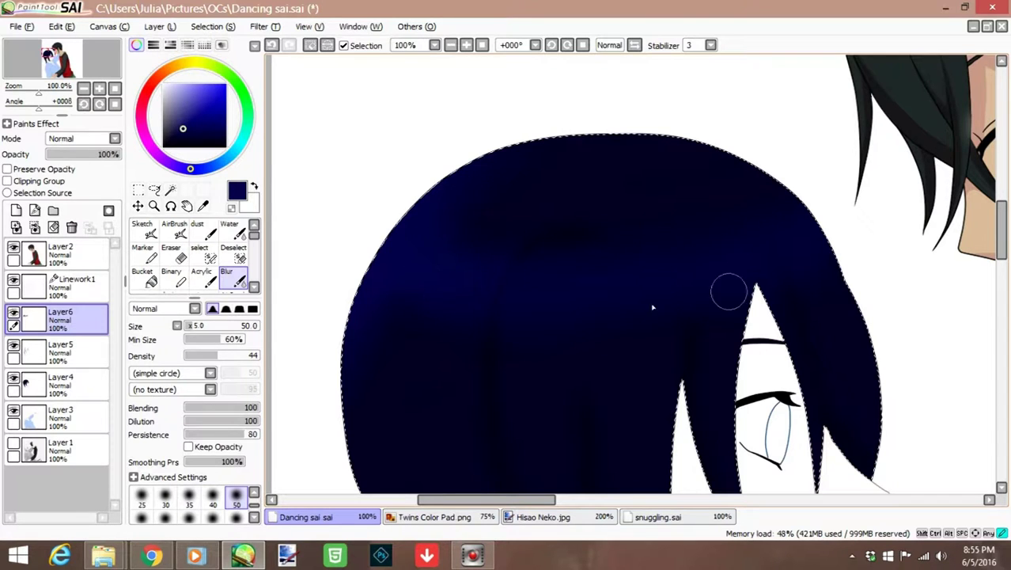
scroll(858, 341, down, 3)
scroll(999, 451, up, 2)
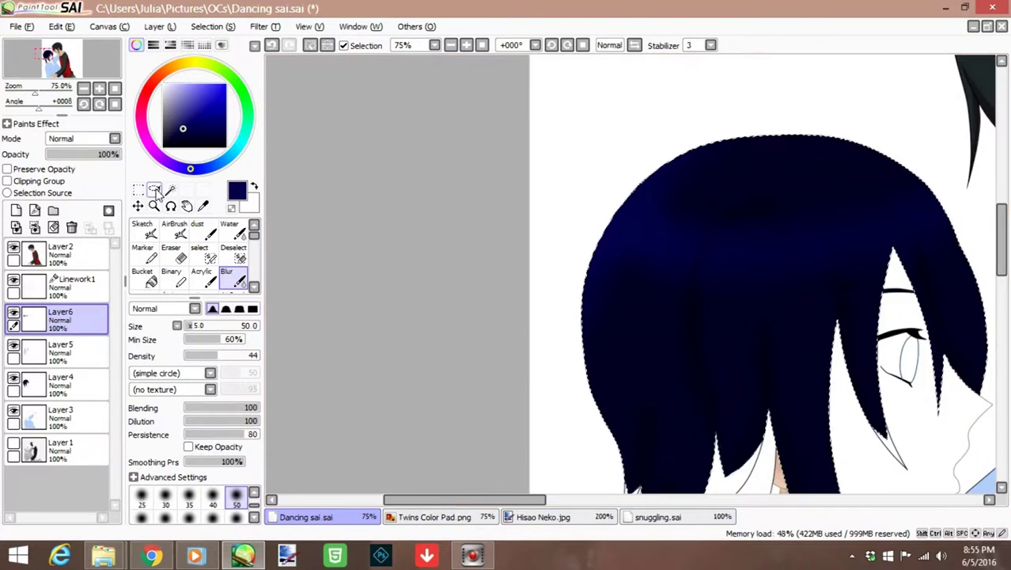
- Clear the hair selection and merge the highlight and shadow layers down into Layer4
scroll(466, 140, down, 2)
click(154, 189)
scroll(465, 140, right, 3)
click(174, 26)
click(174, 26)
click(186, 99)
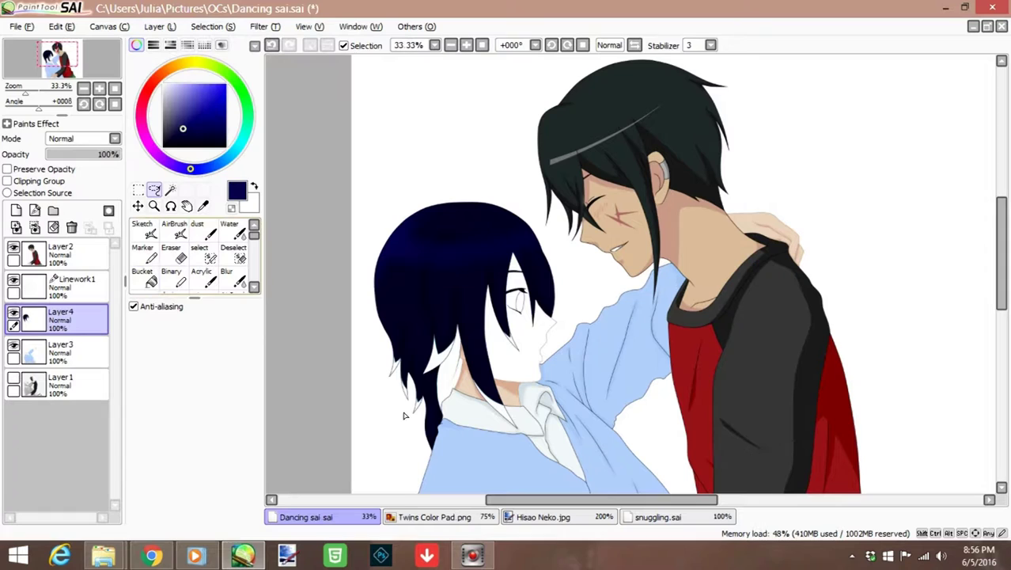
key(ctrl+z)
- Place an empty Layer5 below Layer3 and select a white back hair tip with the Magic Wand on Linework1
click(73, 285)
click(170, 190)
scroll(446, 389, up, 2)
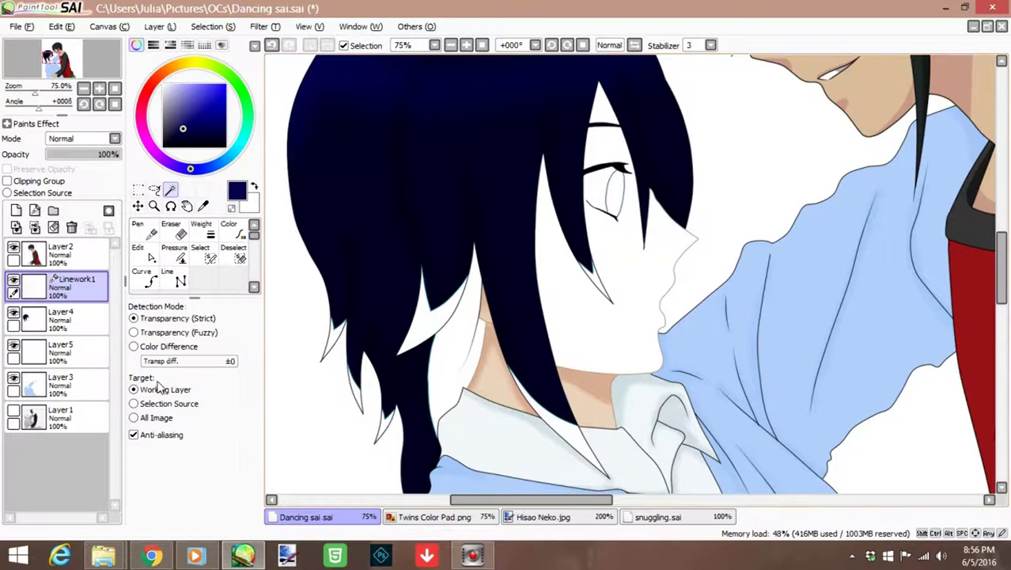
scroll(362, 417, up, 3)
click(362, 418)
scroll(333, 479, up, 2)
scroll(349, 475, down, 2)
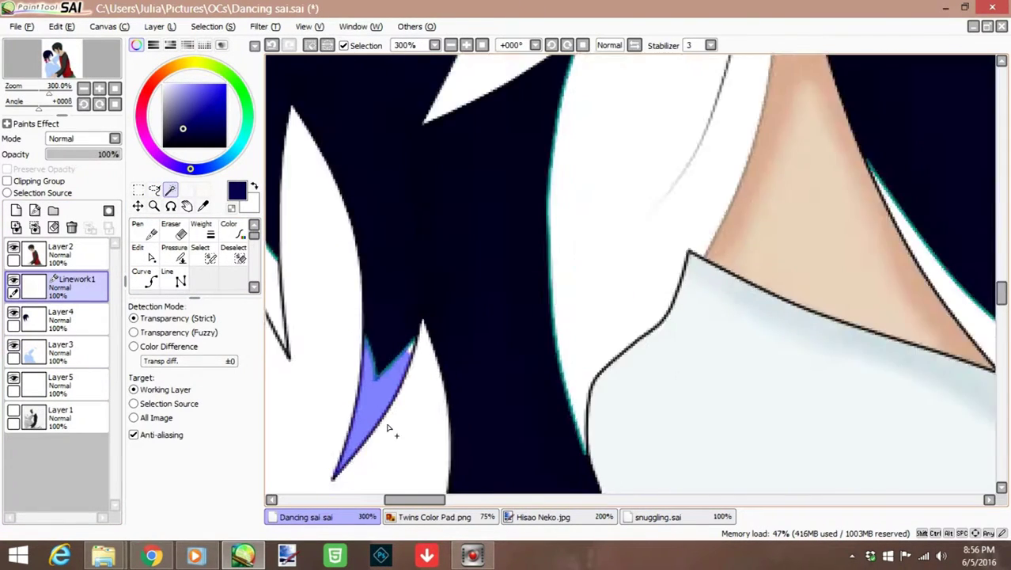
- Add the pointed inner strand and the uncoloured strands beside the neck to the Magic Wand selection
scroll(385, 359, up, 3)
scroll(445, 226, down, 3)
scroll(514, 135, up, 3)
scroll(470, 291, down, 3)
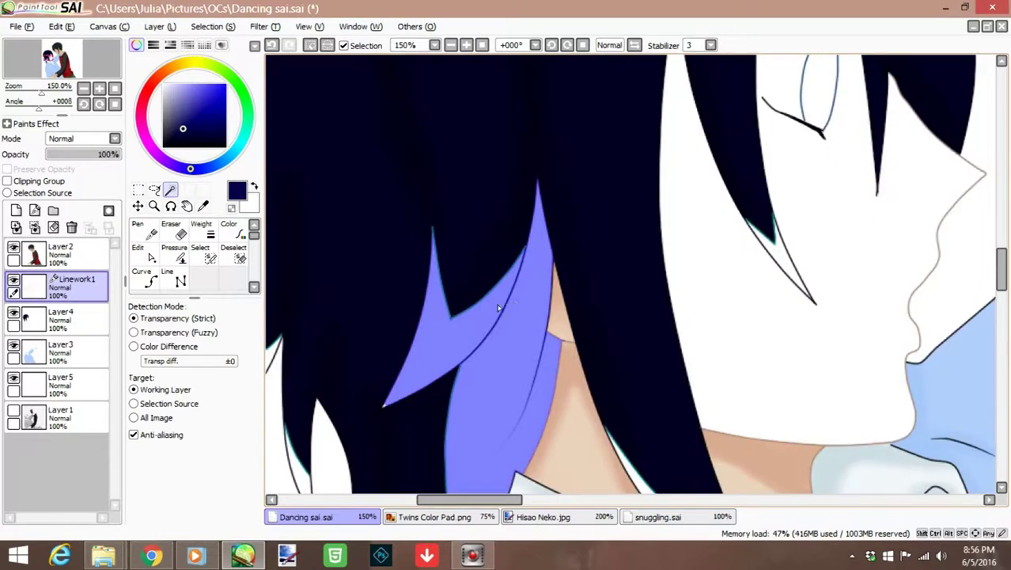
scroll(386, 417, up, 4)
scroll(386, 417, down, 4)
- Extend the selection past the outlines of the inner strands and the front lock's tip with the Select pen, sizes 16 and 20
click(200, 253)
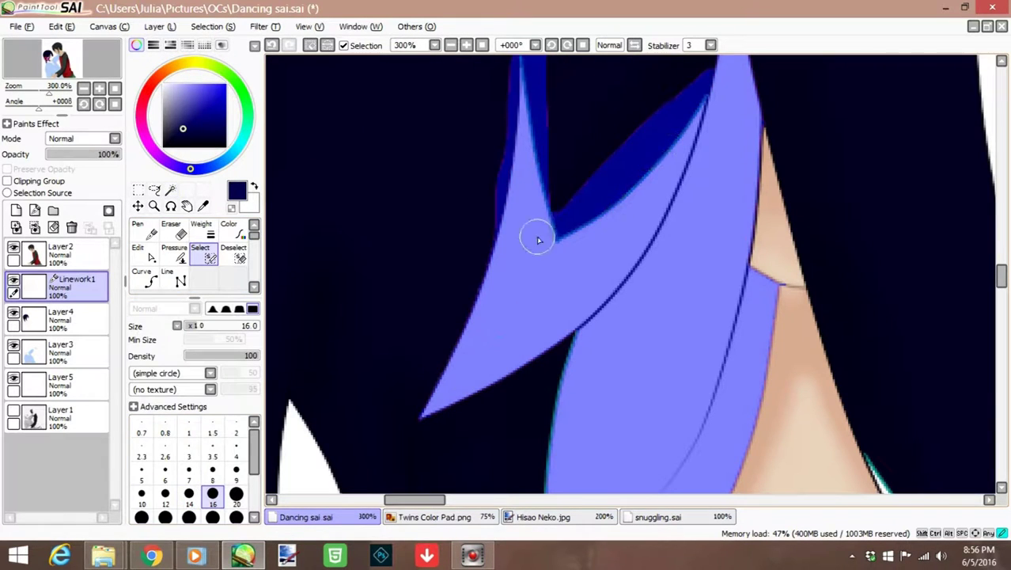
scroll(535, 237, down, 2)
scroll(1007, 332, down, 5)
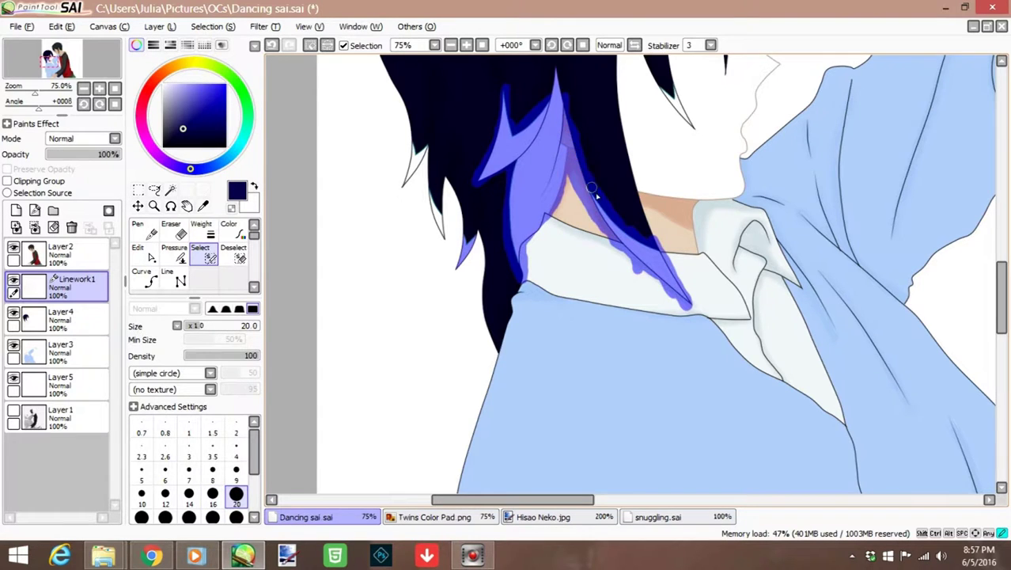
scroll(593, 190, down, 2)
scroll(556, 228, up, 3)
- Add the white back hair tips and the tip of the bang beside the eye to the Magic Wand selection
key(w)
scroll(303, 397, up, 2)
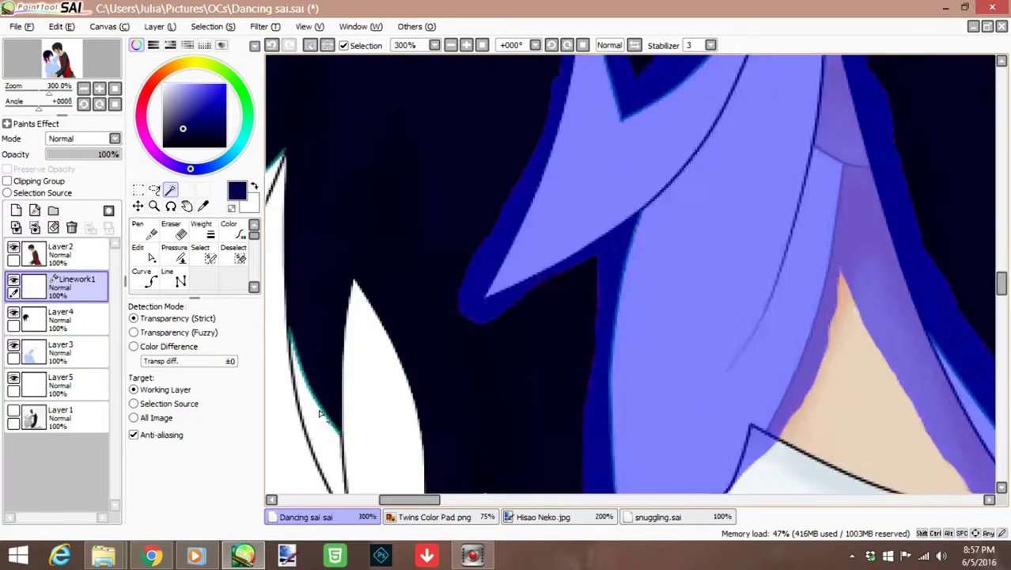
scroll(275, 315, down, 5)
click(645, 313)
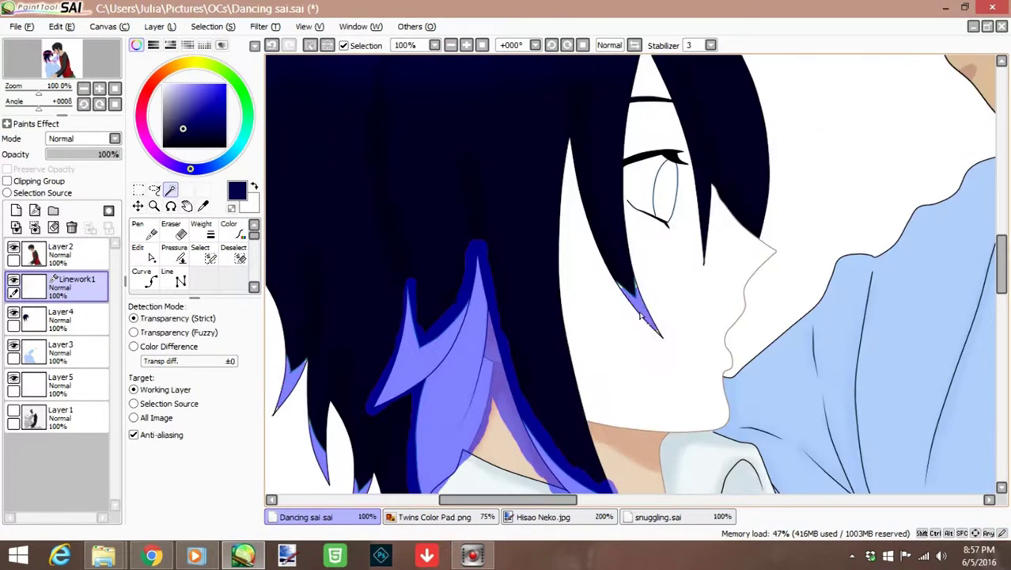
- Widen the selection around the bang tip with the Select pen, and reduce the pen to size 4 for the back tips
key(s)
scroll(633, 299, up, 4)
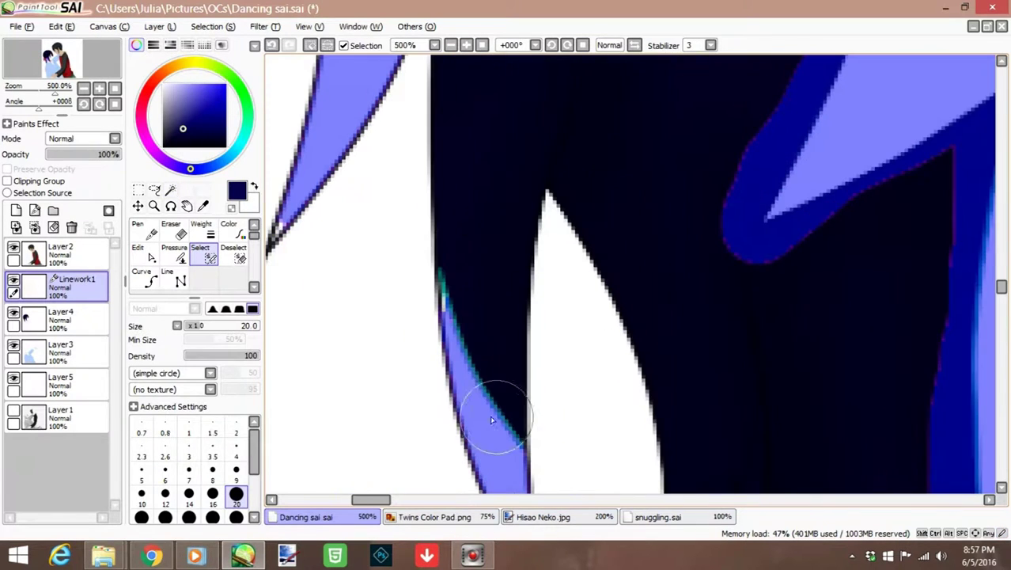
key(bracketleft)
key(bracketleft)
key(bracketleft)
key(bracketleft)
key(bracketleft)
scroll(448, 313, down, 4)
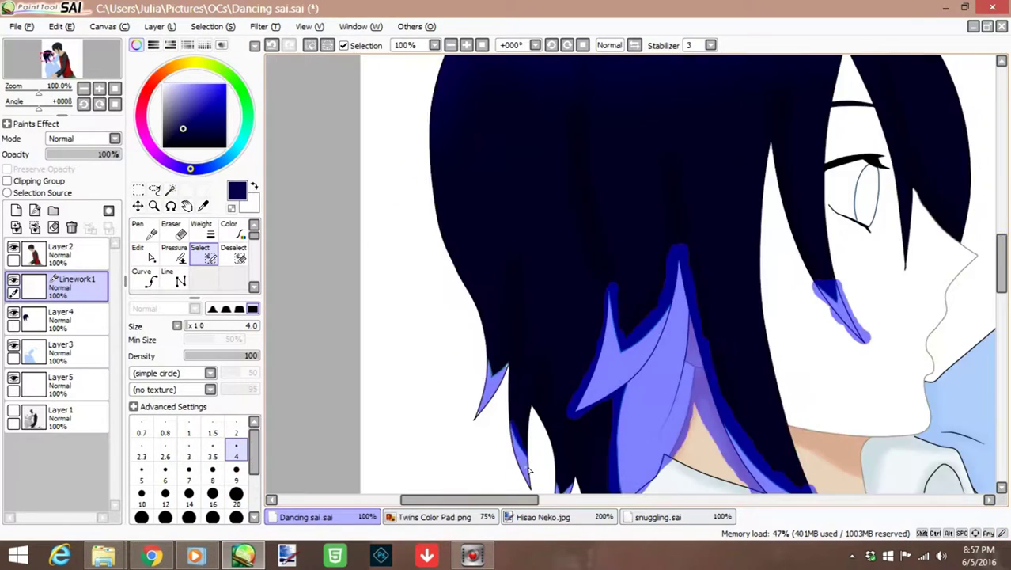
- Fill the remaining gaps in the selection of the back hair tips with the Magic Wand and Select pen
scroll(395, 227, up, 4)
key(w)
scroll(394, 227, down, 4)
scroll(488, 136, up, 5)
key(s)
scroll(373, 293, down, 6)
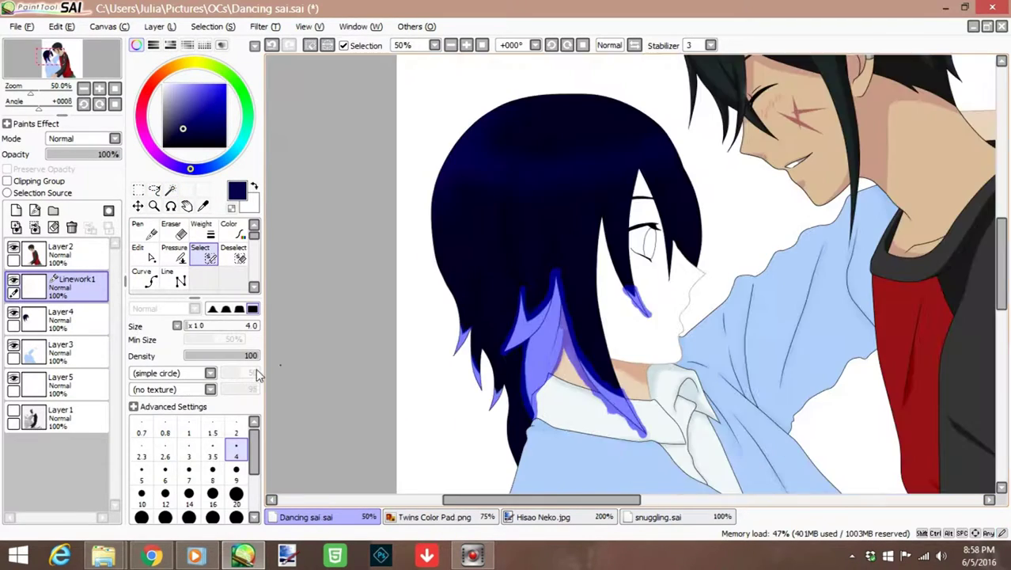
- Fill the selected hair tips and inner strands with bright teal on Layer5
click(60, 385)
click(453, 338)
click(514, 332)
- Take the darker teal from Twins Color Pad.png and airbrush a shadow along the pointed inner strand at size 12, density 76
click(434, 517)
click(174, 231)
click(305, 516)
scroll(440, 405, up, 5)
click(165, 471)
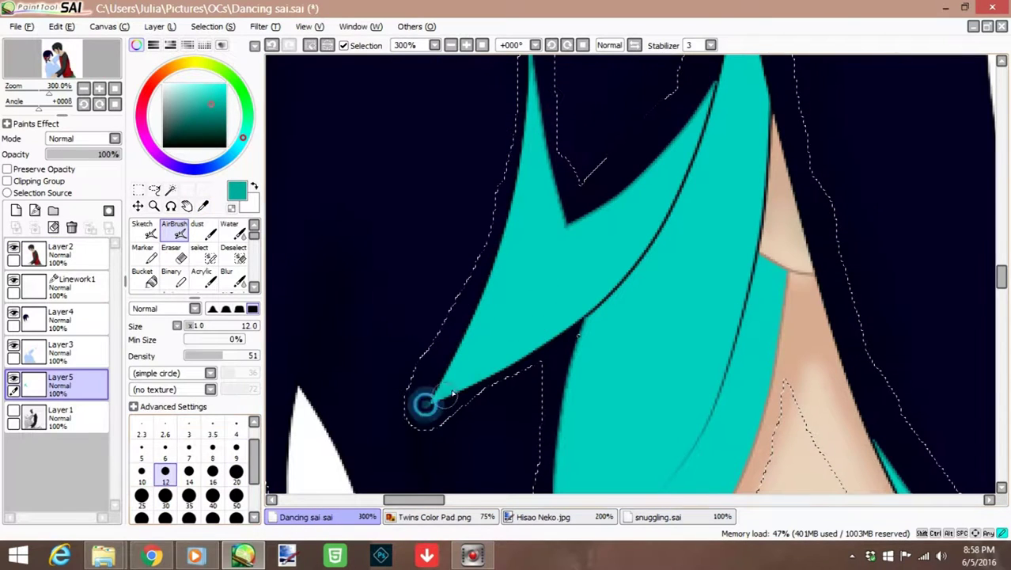
drag(451, 380, 632, 198)
drag(467, 364, 672, 118)
click(240, 356)
drag(554, 332, 657, 206)
drag(696, 103, 616, 277)
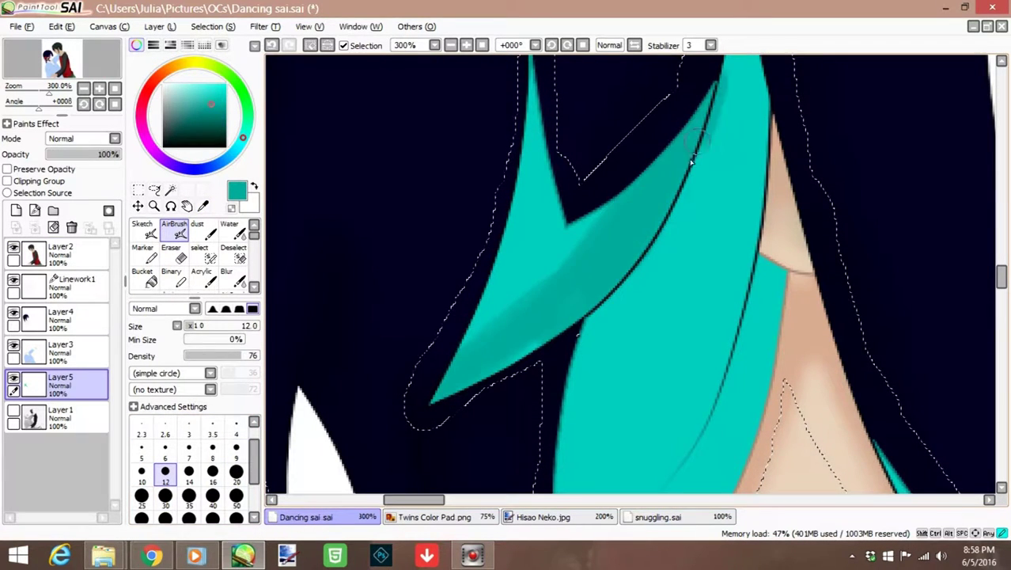
- Airbrush darker teal shadows on the inner strands beside the neck, the front lock's tip and the outer back tip
scroll(716, 77, down, 3)
scroll(613, 230, up, 2)
scroll(625, 410, down, 5)
mouse_move(554, 301)
mouse_down()
mouse_move(759, 237)
mouse_move(860, 388)
mouse_up()
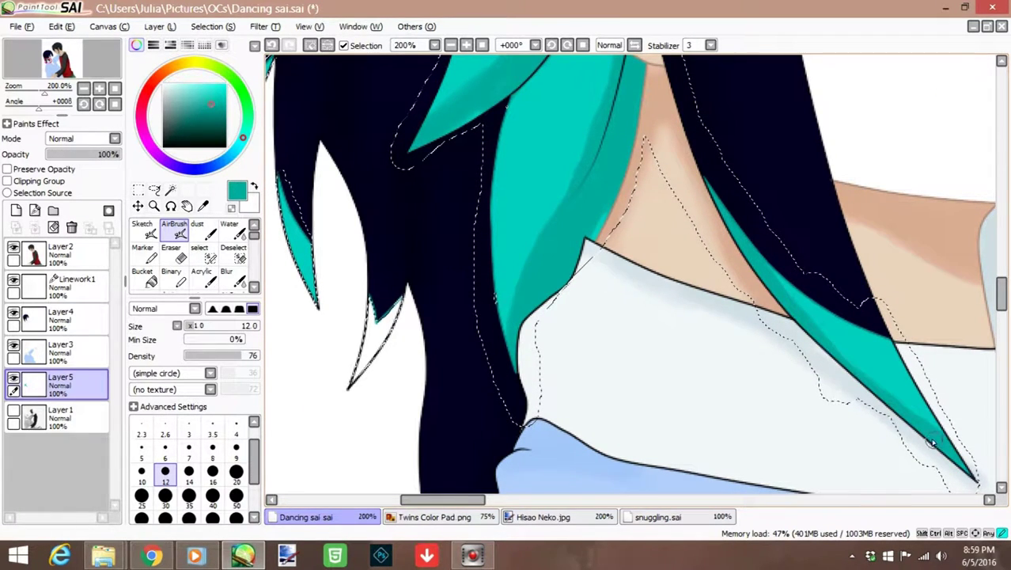
scroll(372, 380, up, 4)
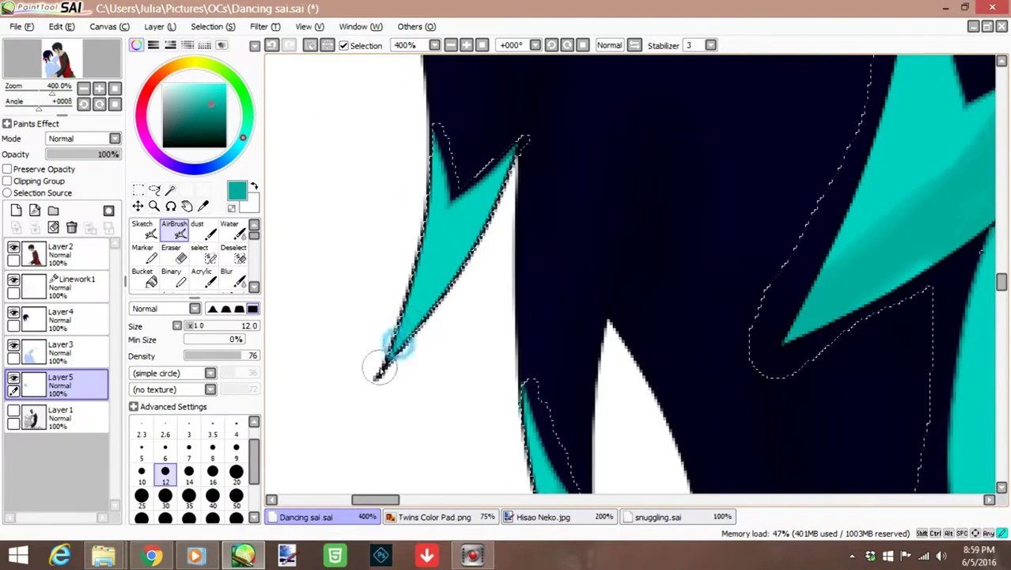
- Select the uncoloured lower back hair tip with the Magic Wand and extend its upper edge with the Select pen at size 9
click(170, 190)
scroll(443, 466, down, 4)
click(630, 481)
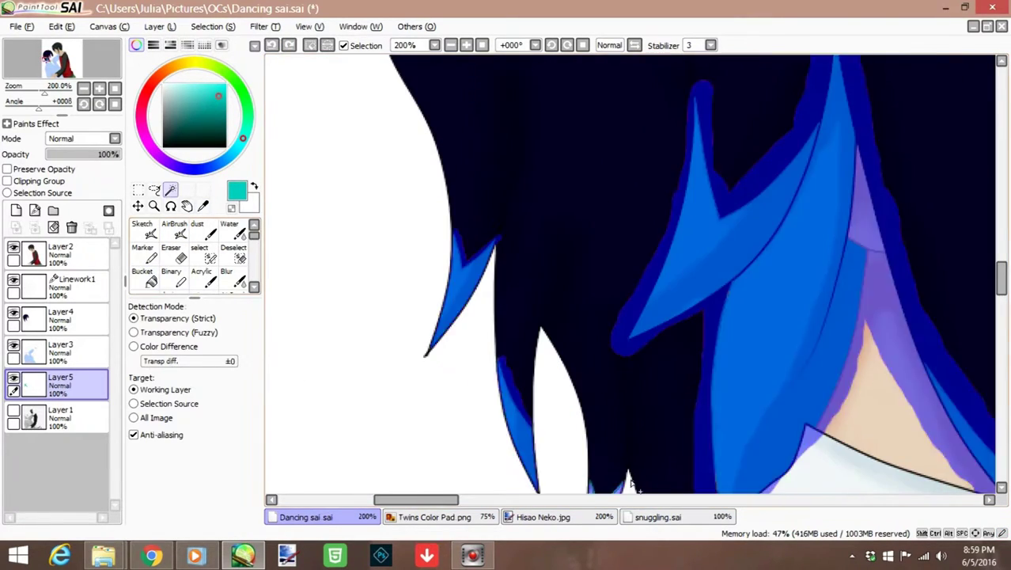
scroll(672, 286, up, 5)
click(200, 253)
drag(633, 111, 751, 119)
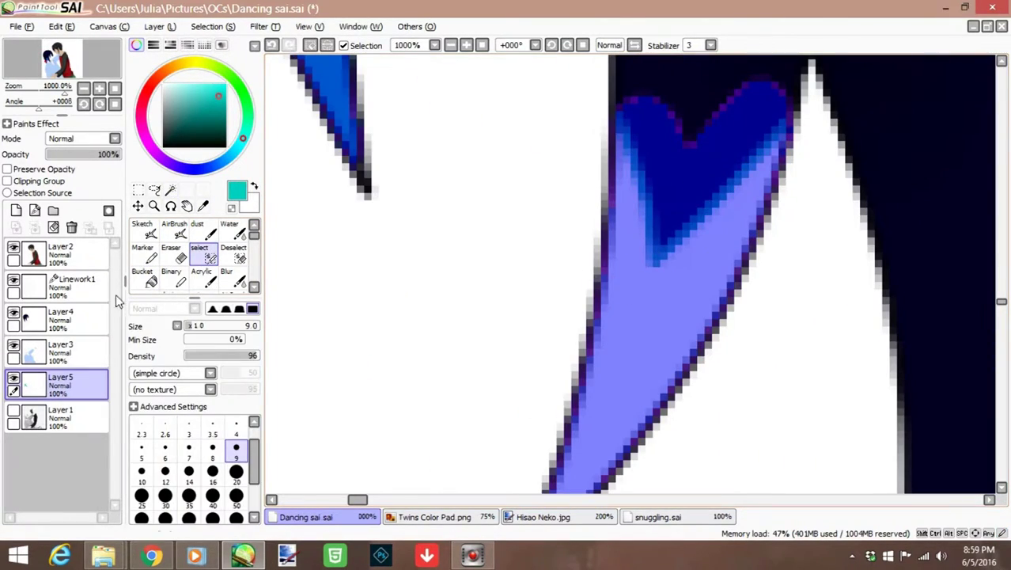
- Sample the darker teal from Twins Color Pad.png and airbrush a shadow along the edge of the lower back hair tip
click(543, 516)
click(434, 516)
alt+click(524, 264)
click(305, 516)
click(174, 229)
mouse_move(656, 356)
mouse_down()
mouse_move(739, 198)
mouse_move(712, 237)
mouse_up()
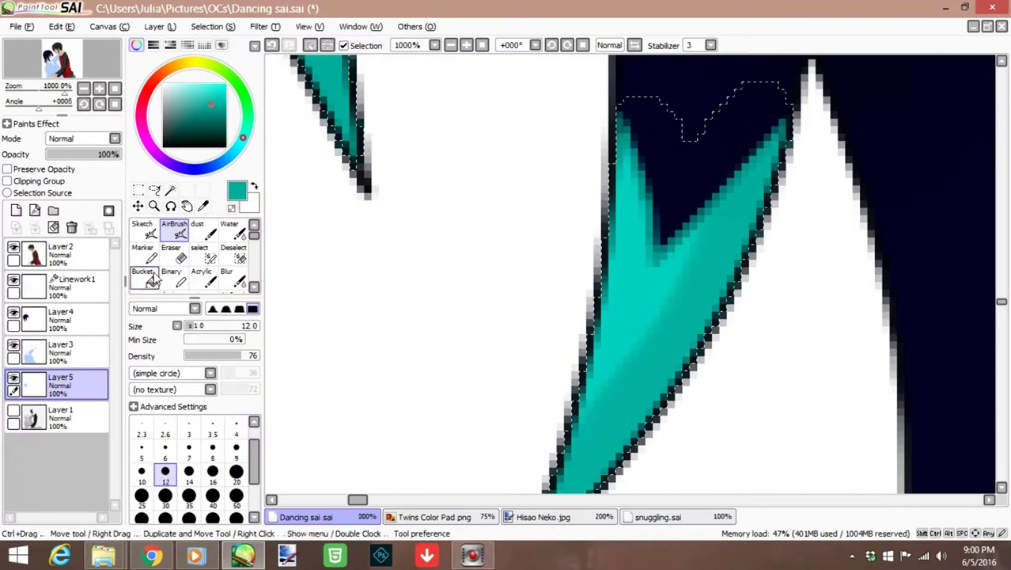
- Blur the teal shadows on the back hair tips with brush size 9 and density 44
click(233, 277)
scroll(545, 439, down, 3)
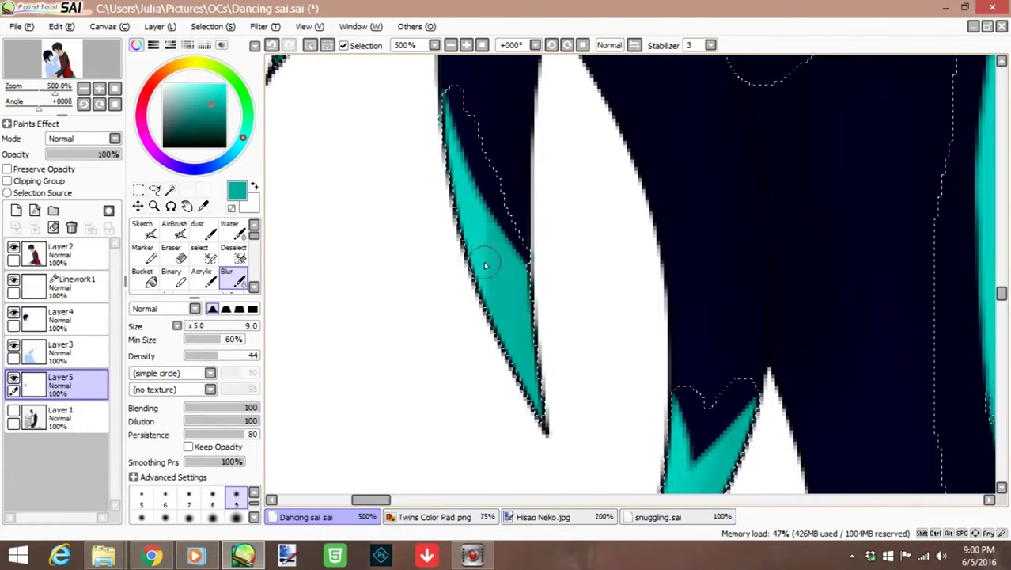
scroll(447, 362, down, 3)
scroll(350, 355, up, 3)
- Blur the teal shadows on the pointed inner strand and the strands beside the neck at size 9
scroll(777, 135, up, 2)
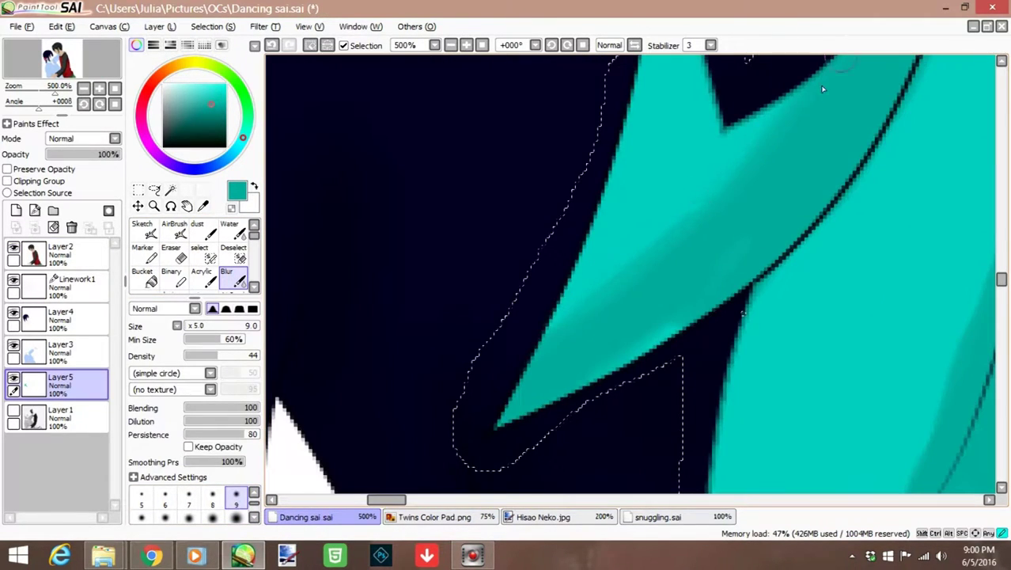
scroll(735, 330, down, 3)
scroll(670, 317, up, 2)
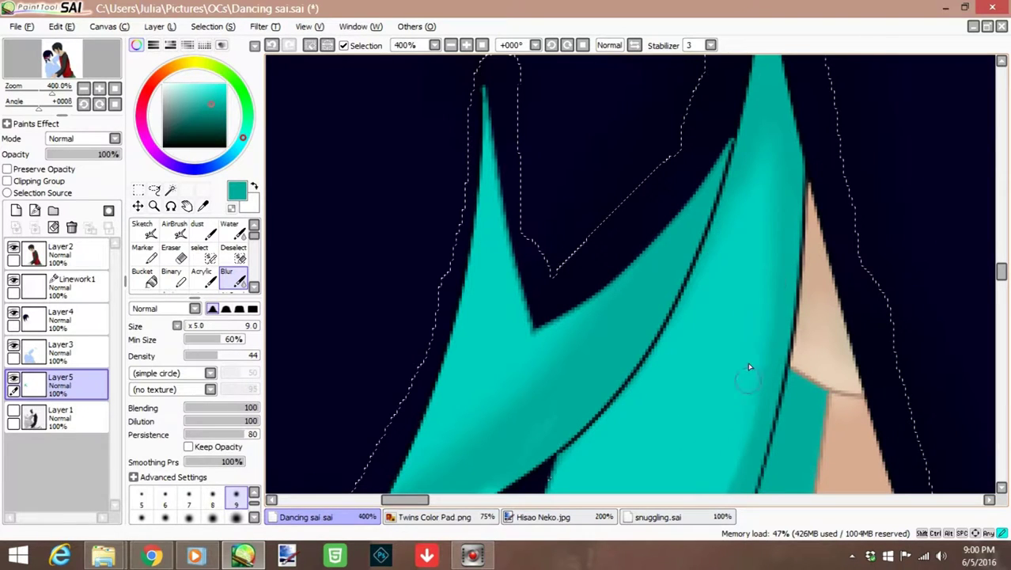
scroll(748, 77, down, 3)
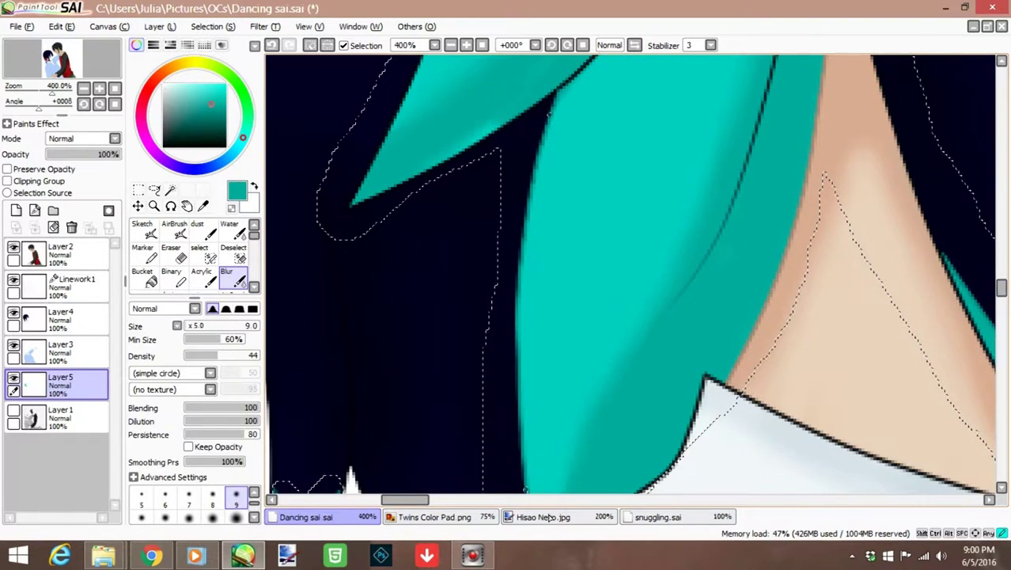
scroll(582, 316, down, 3)
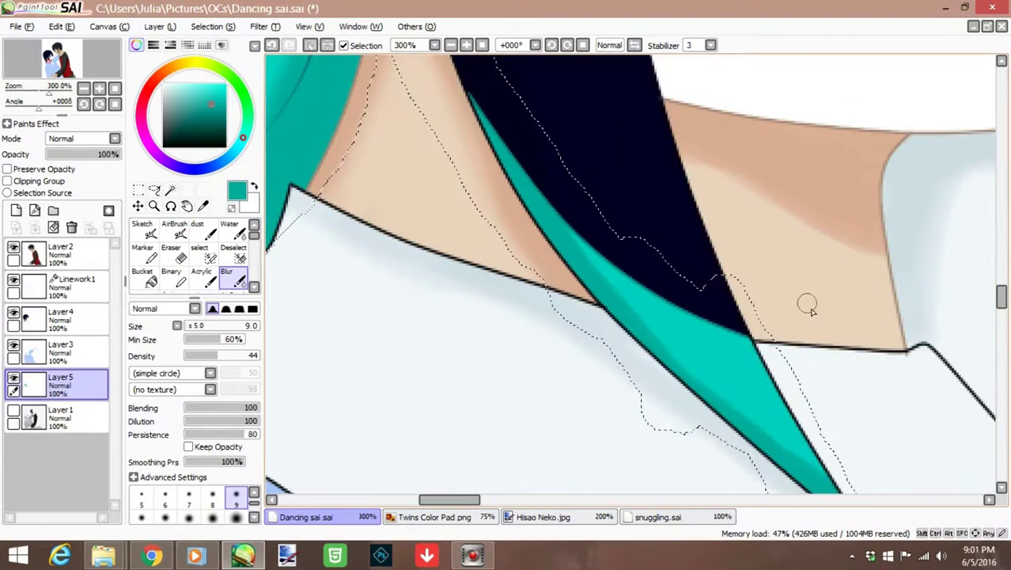
- Blur the teal shadows on the strand over the collar and on the strand tip beside the cheek at size 9
scroll(720, 227, up, 1)
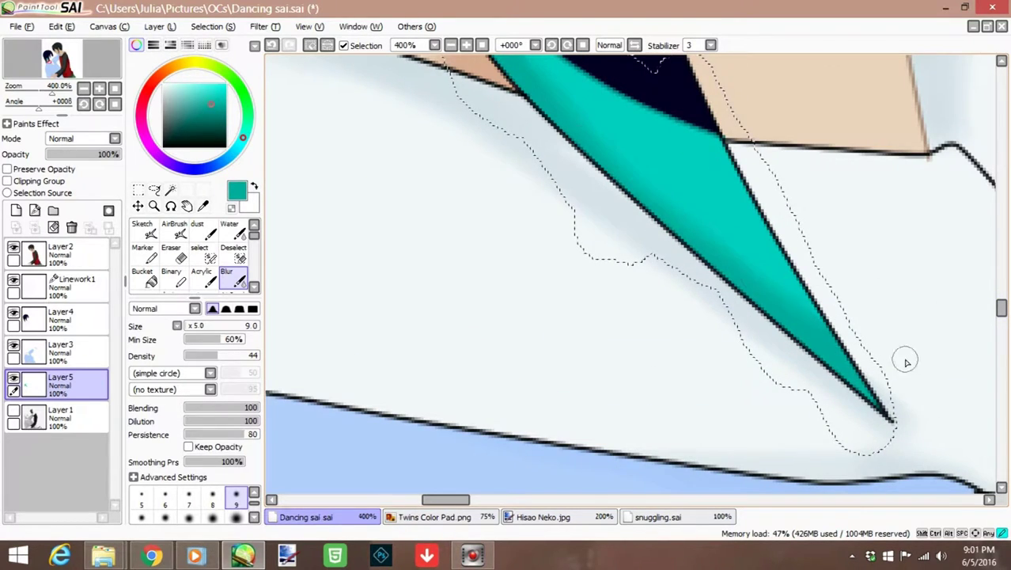
scroll(865, 345, down, 3)
scroll(892, 264, up, 3)
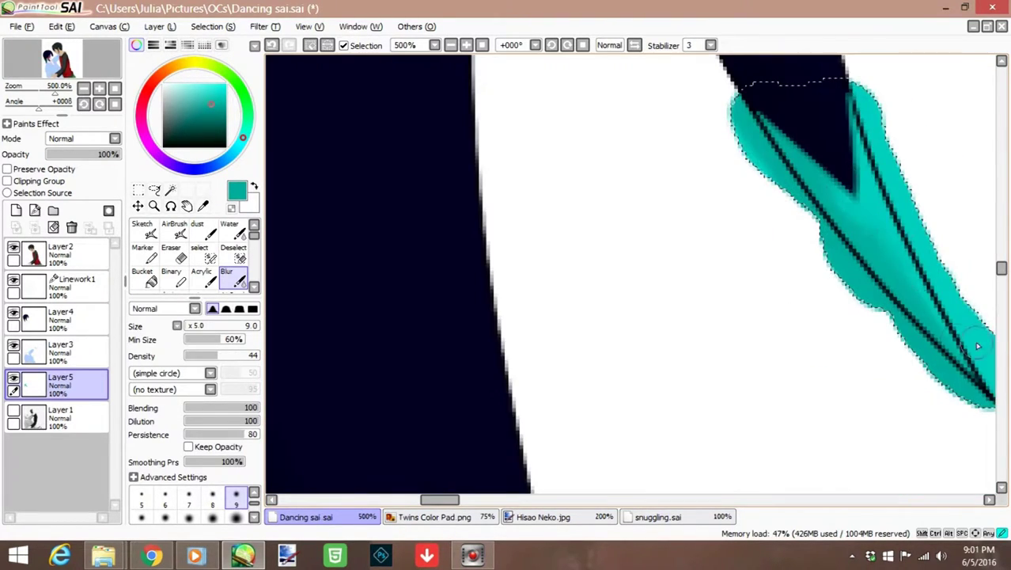
scroll(893, 264, down, 6)
- Select the face from Linework1 with the Magic Wand and remove the eye white from the selection with the Deselect pen at size 9
click(75, 285)
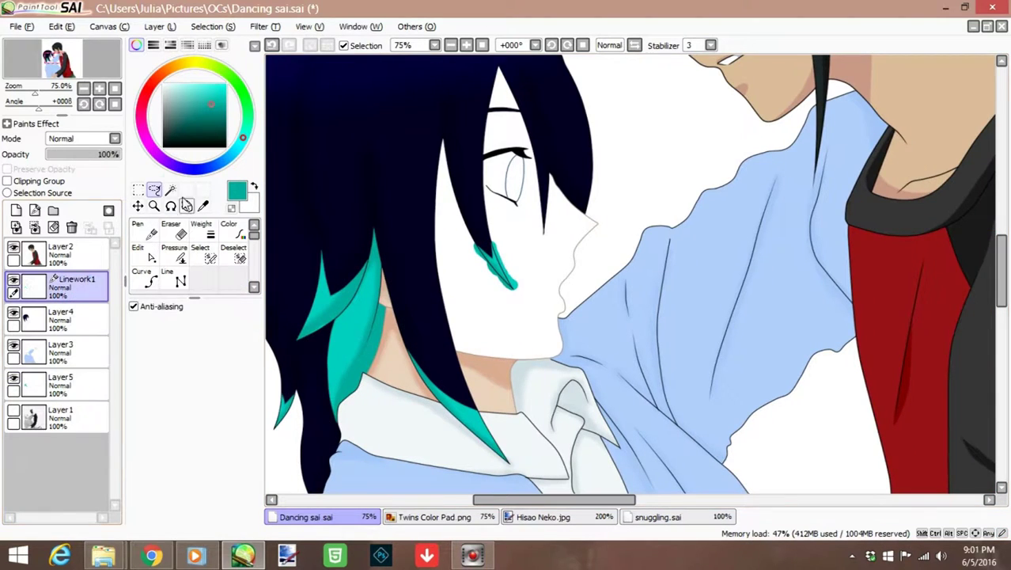
click(170, 190)
scroll(518, 212, up, 3)
scroll(519, 211, up, 4)
click(519, 212)
click(233, 253)
scroll(301, 166, down, 1)
mouse_move(286, 154)
mouse_down()
mouse_move(348, 225)
mouse_move(487, 305)
mouse_up()
click(235, 473)
scroll(374, 127, down, 3)
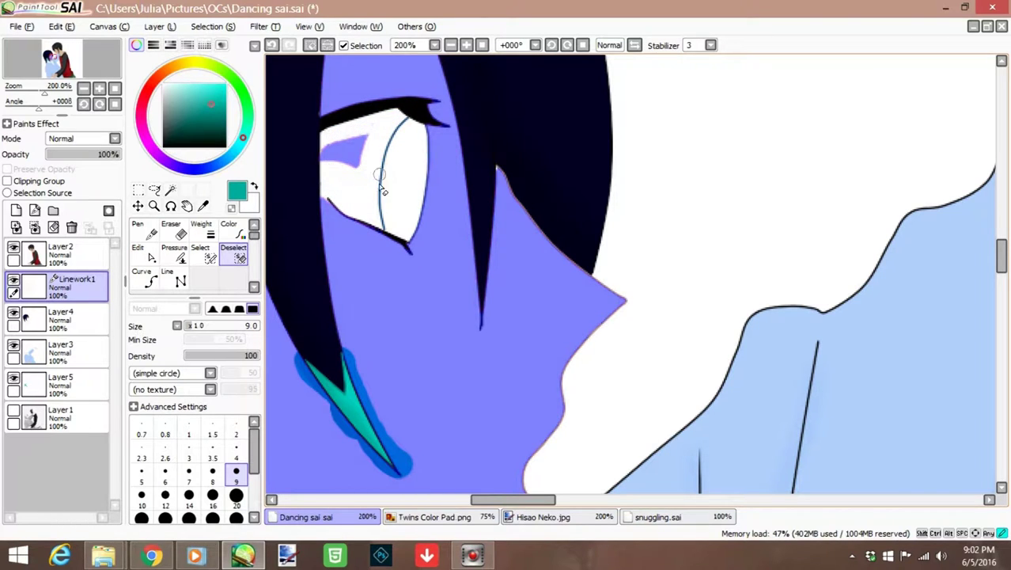
- Extend the face selection under the surrounding hair edges with the Select pen, using sizes 9, 20 and 6
click(204, 255)
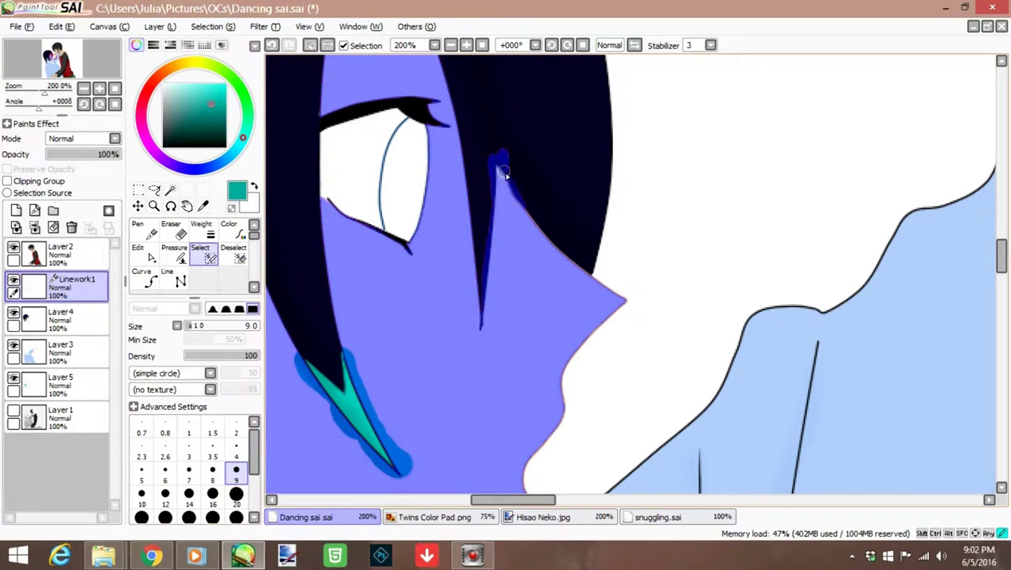
scroll(439, 115, down, 3)
scroll(342, 185, up, 2)
click(235, 493)
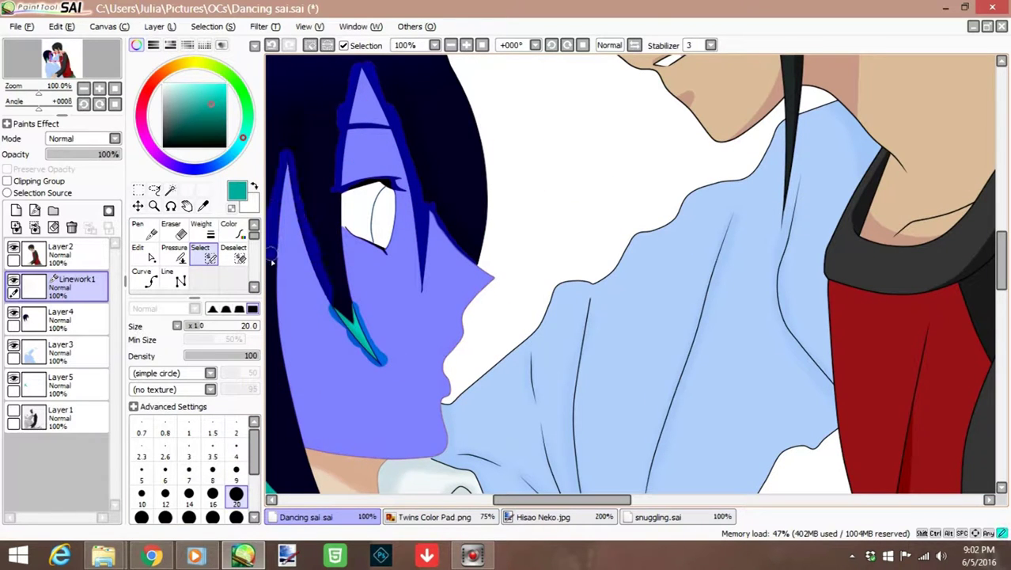
scroll(320, 237, up, 5)
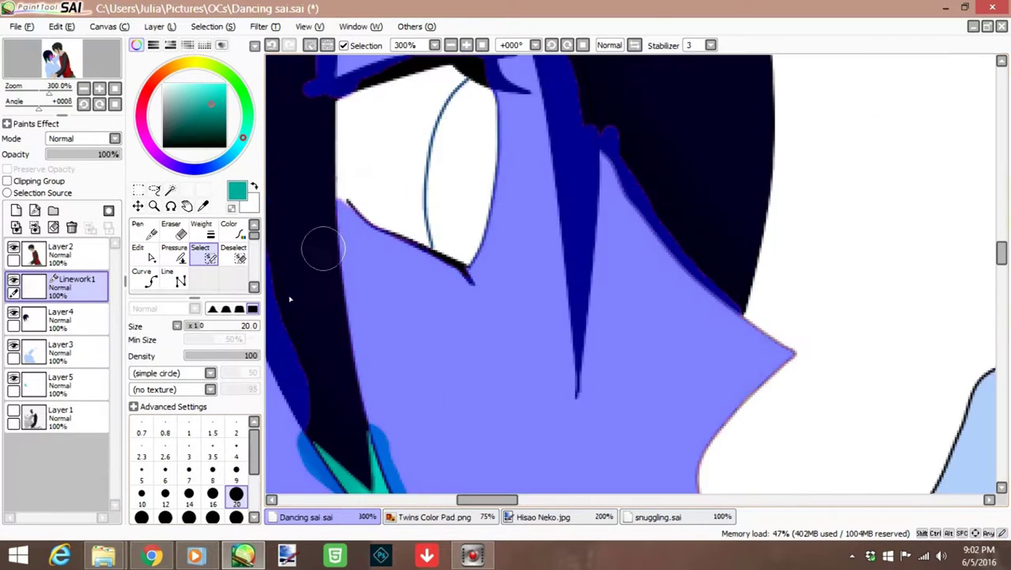
click(236, 471)
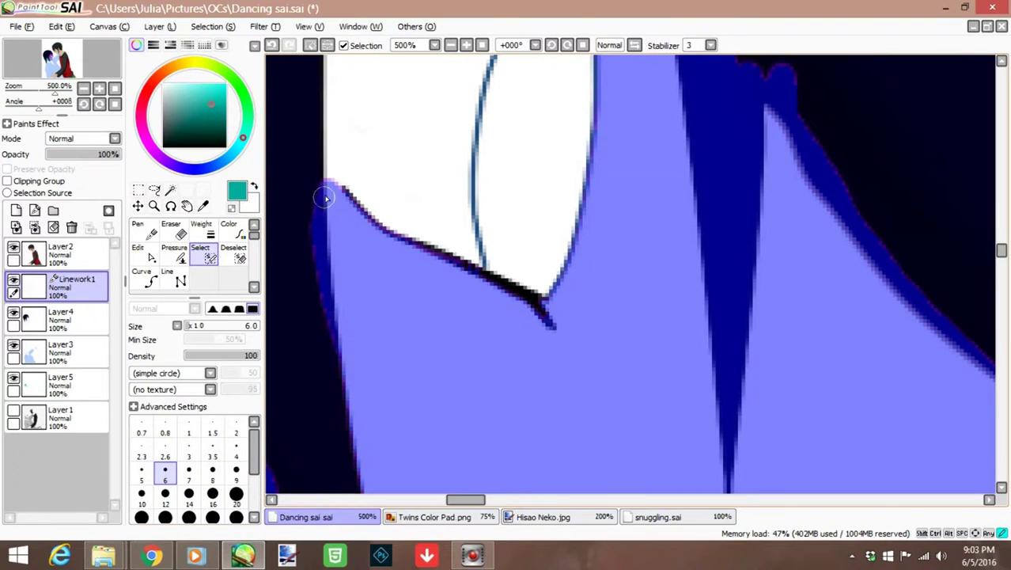
scroll(500, 294, down, 6)
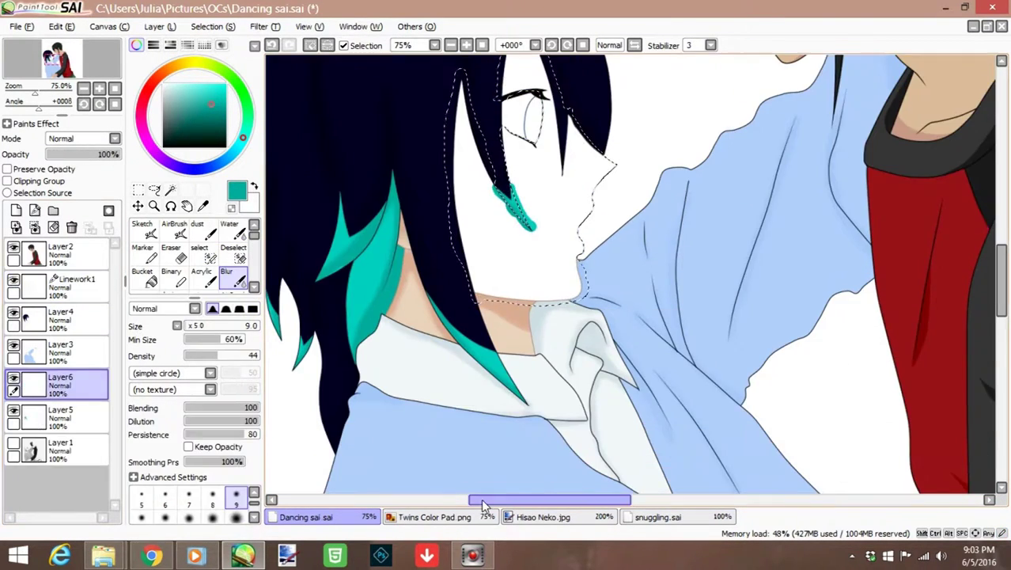
- Sample the light skin tone from Twins Color Pad.png and fill the selected face with it on new layer Layer6
click(434, 516)
alt+click(485, 138)
key(ctrl+shift+Tab)
- Sample the darker skin tone from Twins Color Pad.png and airbrush shadows on the face along the bangs at size 12
key(ctrl+Tab)
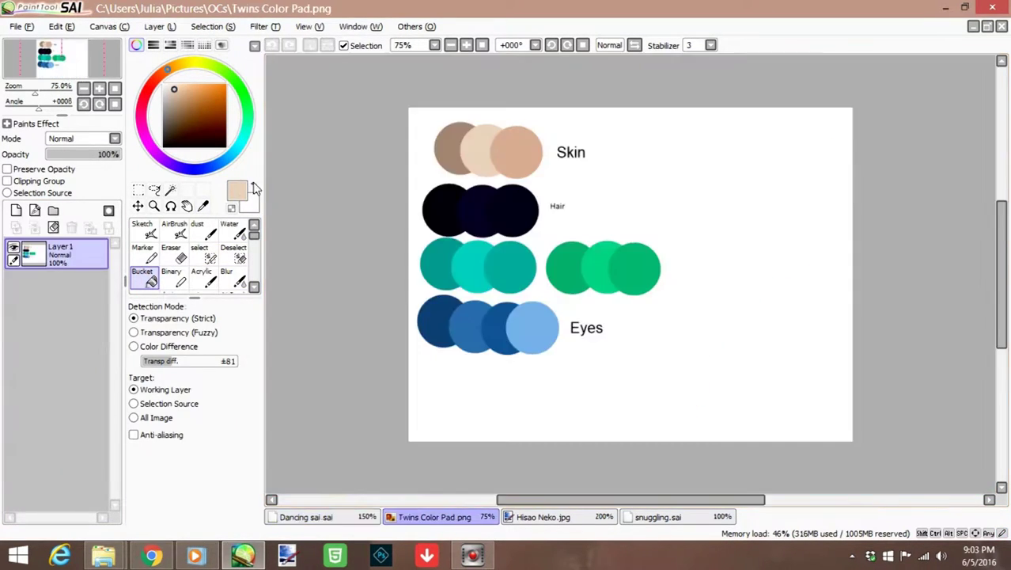
key(ctrl+shift+Tab)
click(176, 231)
scroll(507, 277, down, 3)
scroll(436, 165, up, 4)
scroll(475, 158, down, 1)
drag(475, 111, 559, 311)
scroll(560, 311, down, 3)
scroll(553, 356, down, 2)
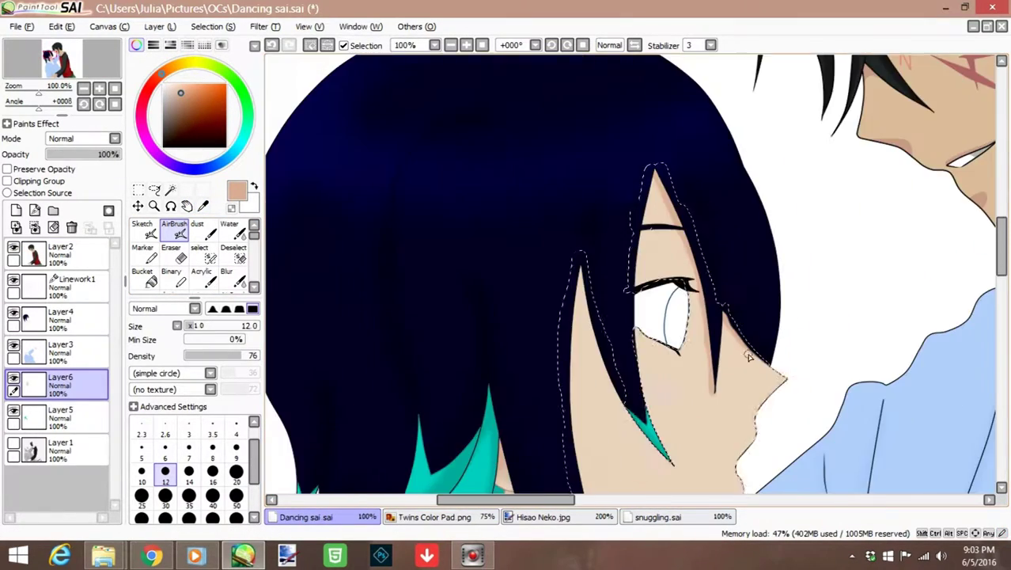
- Airbrush skin shadows along the cheek strand and its teal tip at size 8
scroll(540, 425, up, 1)
key(bracketleft)
key(bracketleft)
key(bracketleft)
scroll(735, 348, up, 3)
mouse_move(717, 372)
mouse_down()
mouse_move(462, 95)
mouse_move(504, 131)
mouse_up()
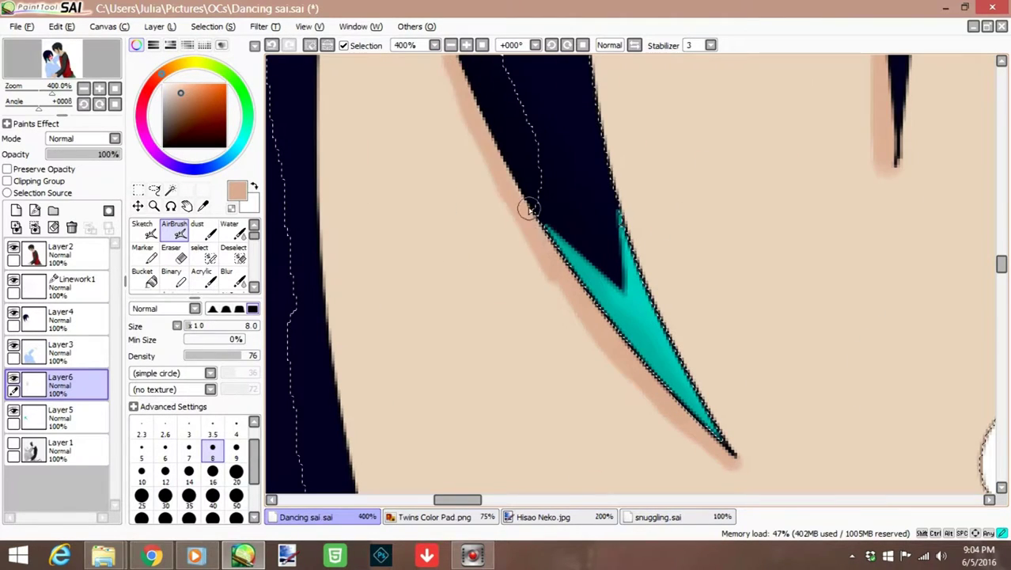
scroll(543, 236, down, 4)
scroll(470, 60, up, 4)
scroll(538, 264, down, 4)
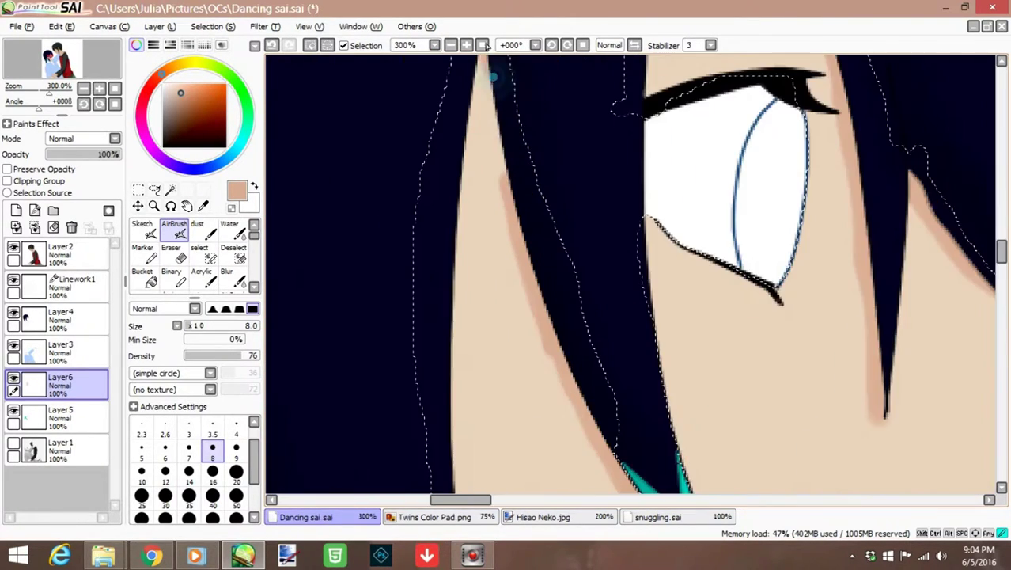
scroll(461, 473, up, 4)
scroll(461, 473, down, 2)
- Show Layer1 as a reference and airbrush skin shadows along the jawline and under the nose at size 20
key(])
key(])
key(])
key(])
key(])
key(])
scroll(458, 147, up, 1)
scroll(546, 237, down, 1)
scroll(569, 323, up, 2)
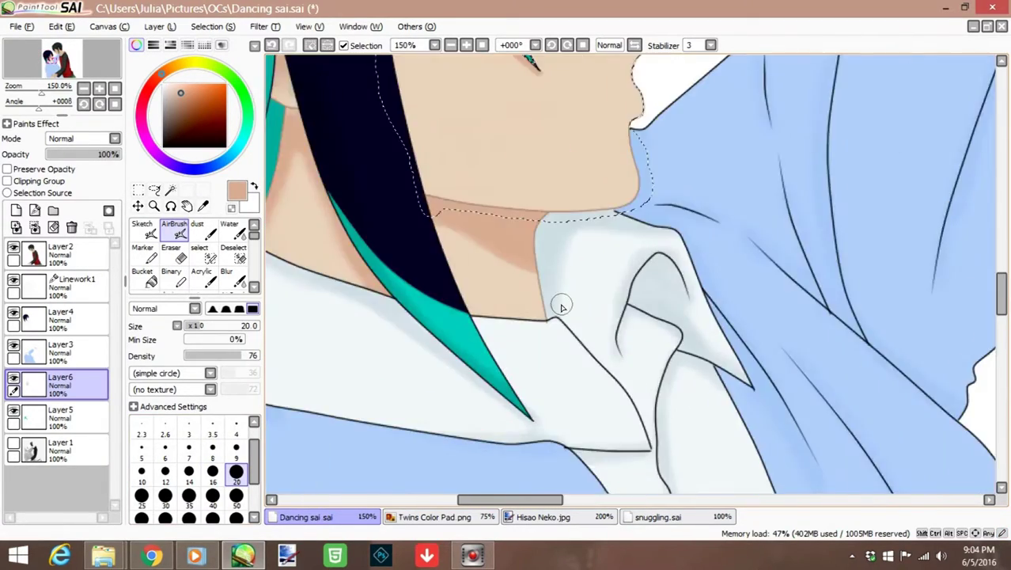
click(93, 380)
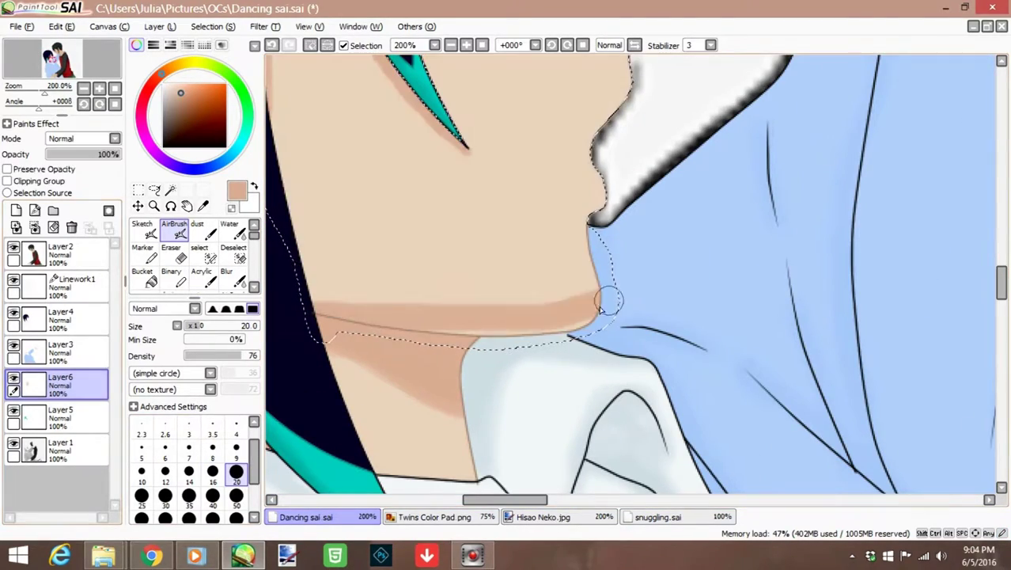
scroll(595, 223, down, 3)
scroll(625, 240, up, 3)
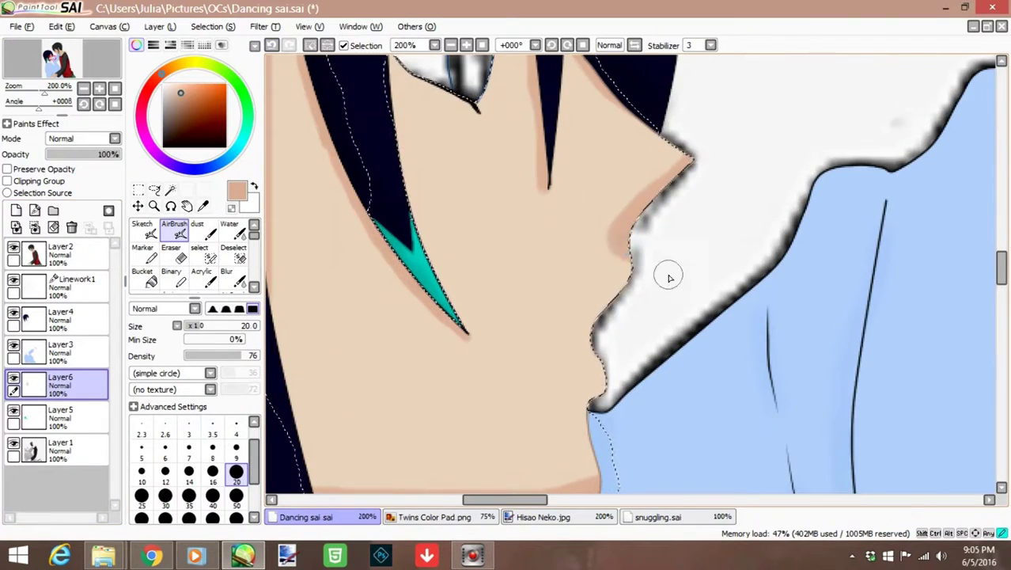
- Hide the Layer1 reference and clear the face selection
scroll(659, 267, down, 3)
click(155, 189)
key(ctrl+d)
scroll(546, 322, up, 1)
scroll(546, 323, down, 3)
scroll(571, 318, up, 4)
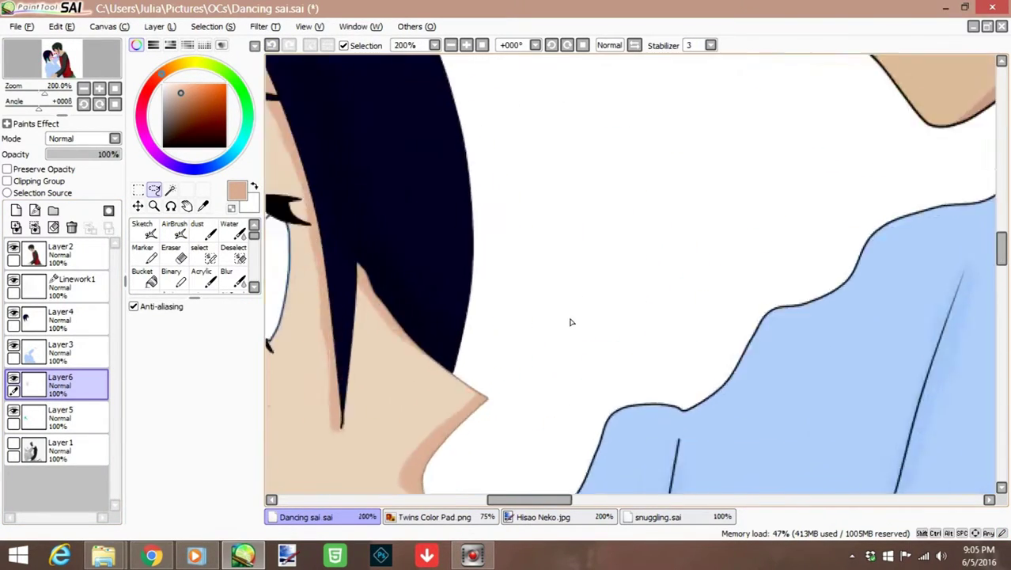
scroll(571, 318, down, 1)
scroll(740, 379, down, 2)
- Select the iris from Linework1 with the Magic Wand and extend its edges with the Select pen at size 9 on Layer5
click(77, 283)
click(170, 189)
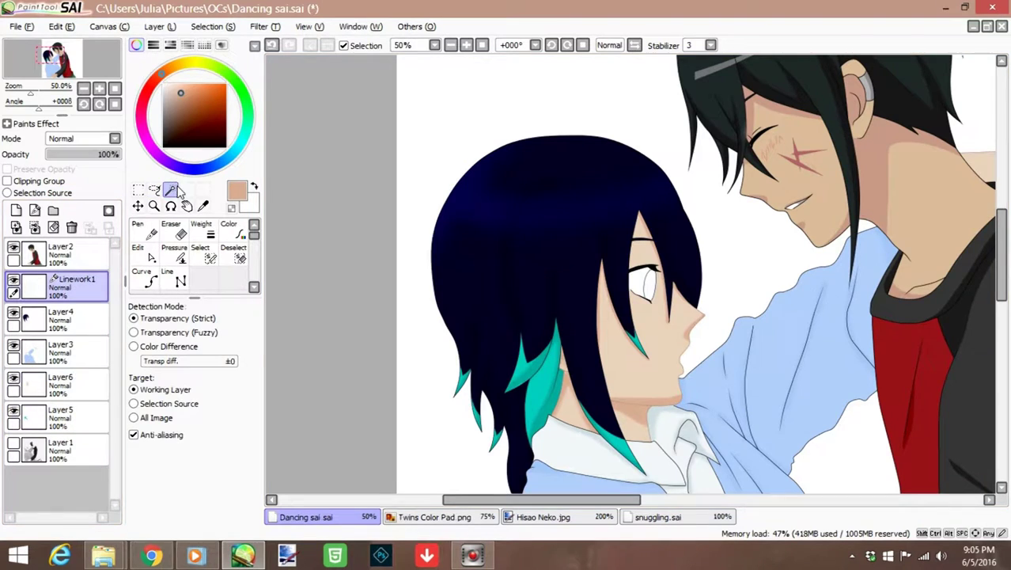
scroll(672, 271, up, 5)
click(670, 273)
click(71, 416)
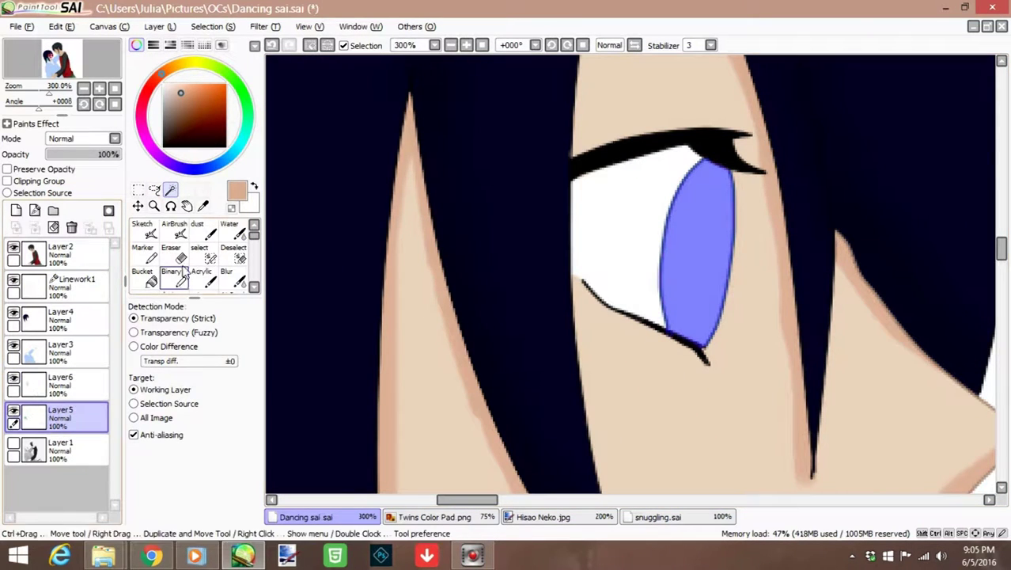
click(200, 253)
- Sample the medium eye blue from Twins Color Pad.png and fill the selected iris with it on Layer5
click(434, 517)
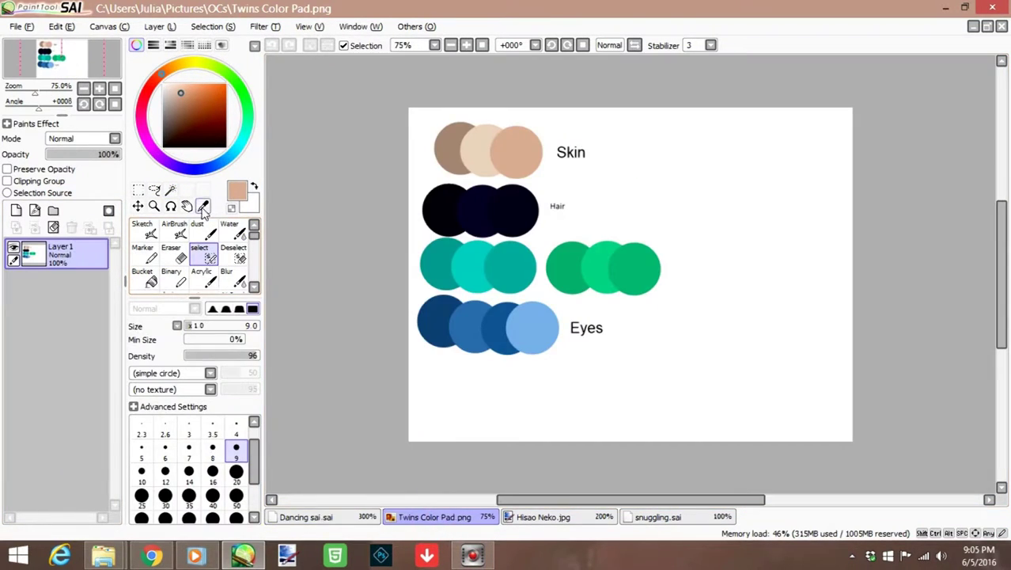
click(202, 206)
click(478, 333)
click(305, 517)
click(171, 277)
click(151, 277)
click(696, 269)
scroll(575, 220, up, 2)
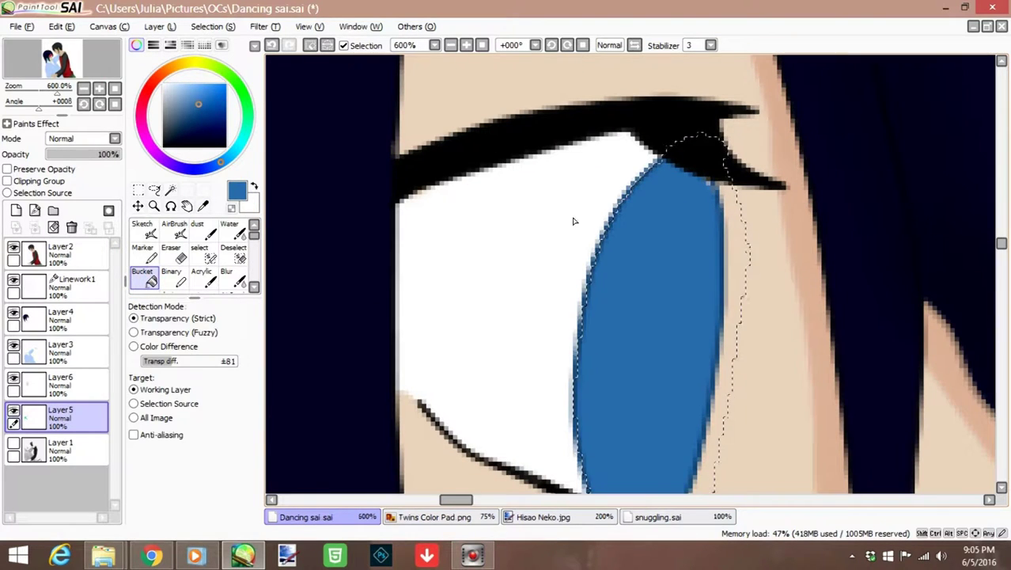
- Sample a darker eye blue from Twins Color Pad.png and airbrush shading along the iris edge on new layer Layer7 at size 10
click(71, 383)
click(171, 253)
scroll(706, 194, down, 2)
click(16, 209)
click(202, 206)
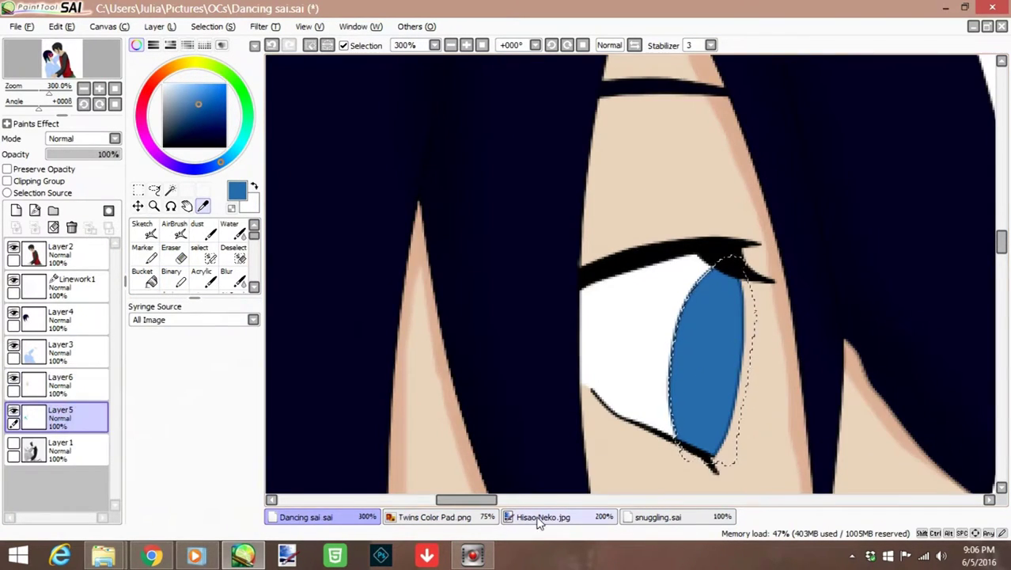
click(174, 230)
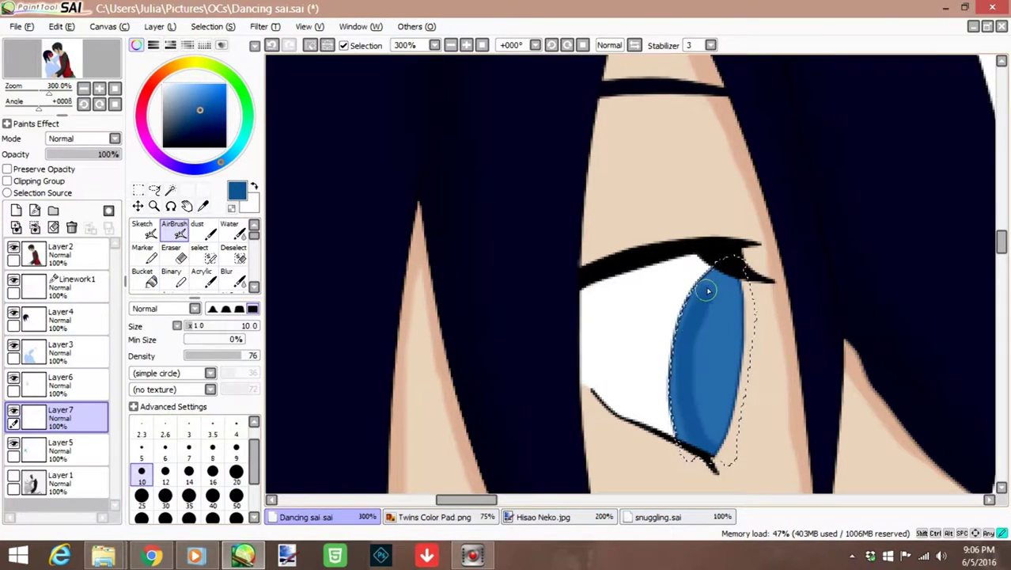
- Airbrush a black pupil at the front edge of the iris on new layer Layer8 at size 35
click(16, 209)
click(236, 473)
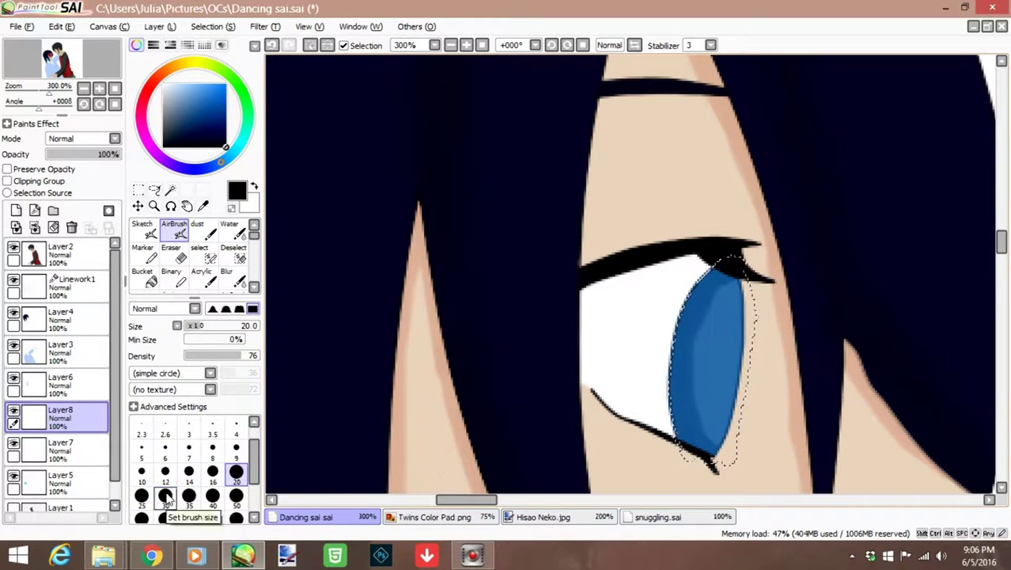
click(188, 496)
scroll(756, 366, down, 4)
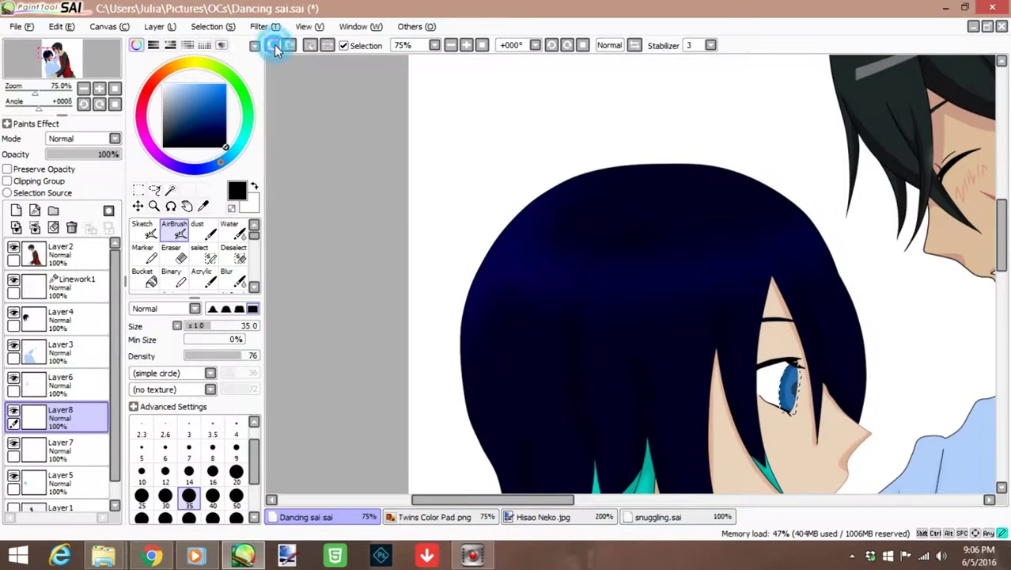
drag(798, 388, 457, 387)
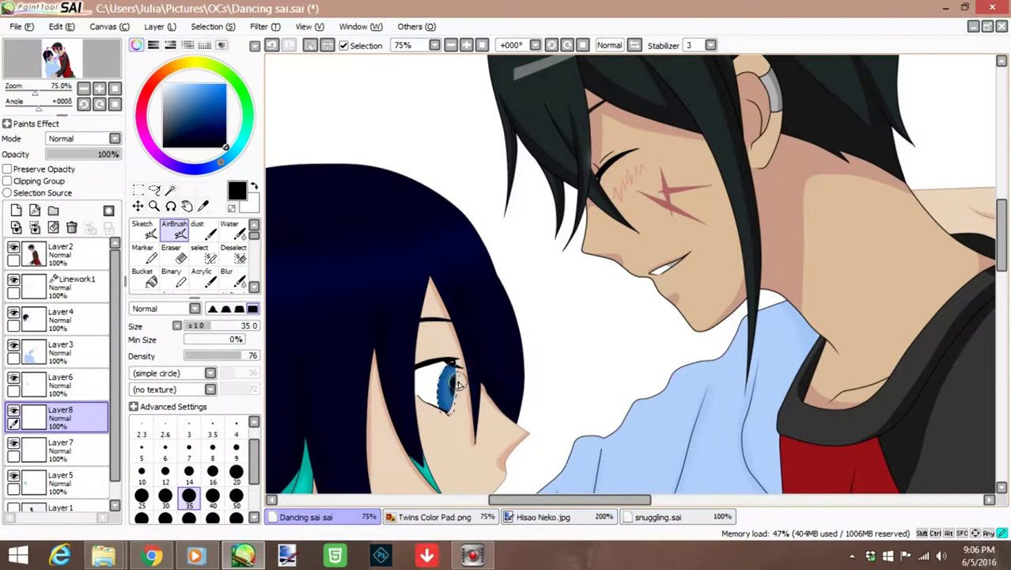
- Airbrush a round white highlight on the upper iris on new layer Layer9 at size 20, and make Layer8 active
scroll(447, 384, up, 5)
click(236, 472)
click(163, 84)
drag(352, 364, 336, 380)
click(59, 449)
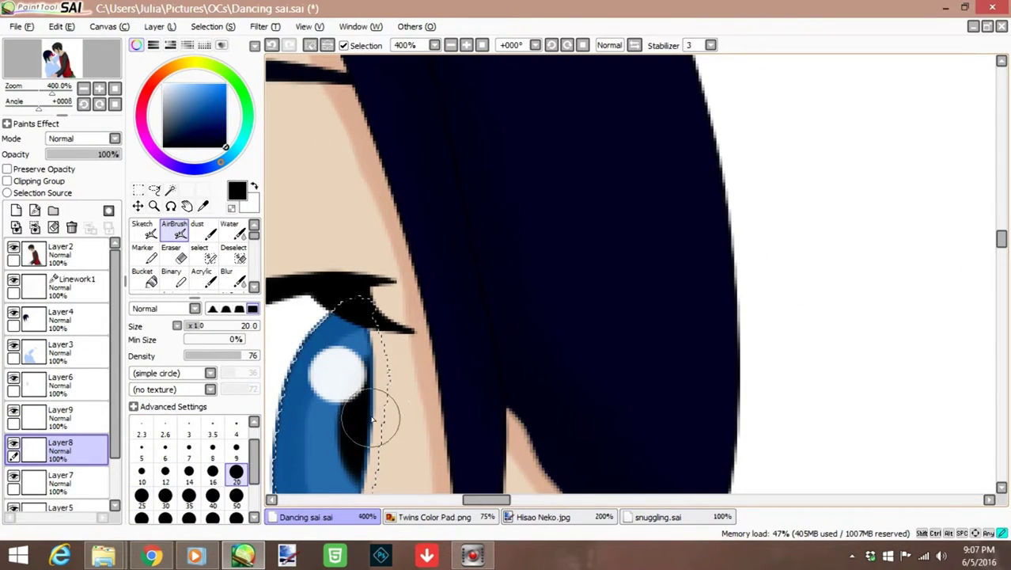
- Sample the lightest eye blue from Twins Color Pad.png and airbrush a curved band across the lower iris on new layer Layer10 at size 10
scroll(372, 445, down, 6)
click(434, 517)
click(203, 205)
click(518, 331)
click(306, 517)
click(16, 210)
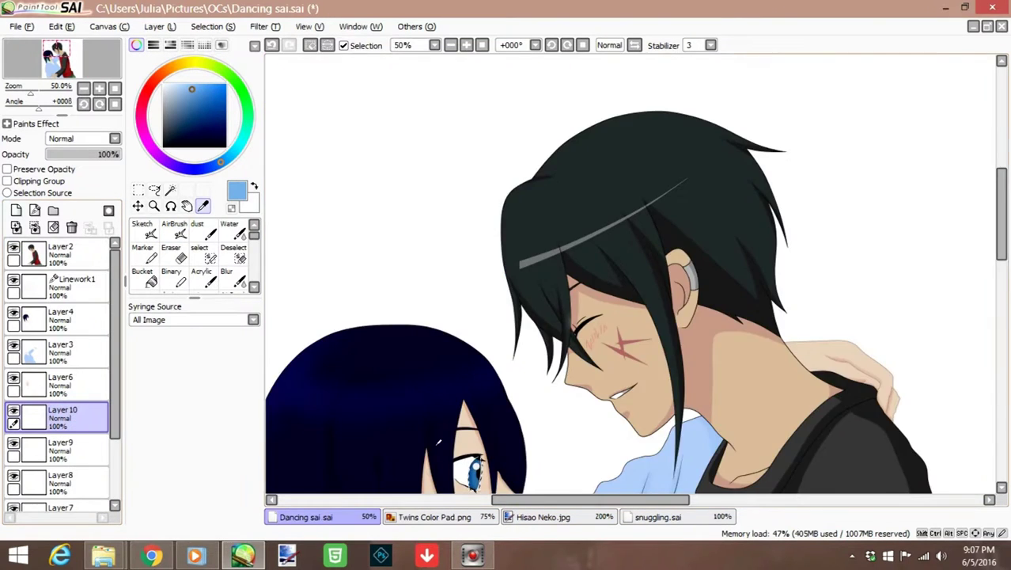
scroll(475, 467, up, 6)
click(174, 230)
click(141, 471)
mouse_move(624, 158)
mouse_down()
mouse_move(573, 124)
mouse_move(531, 63)
mouse_up()
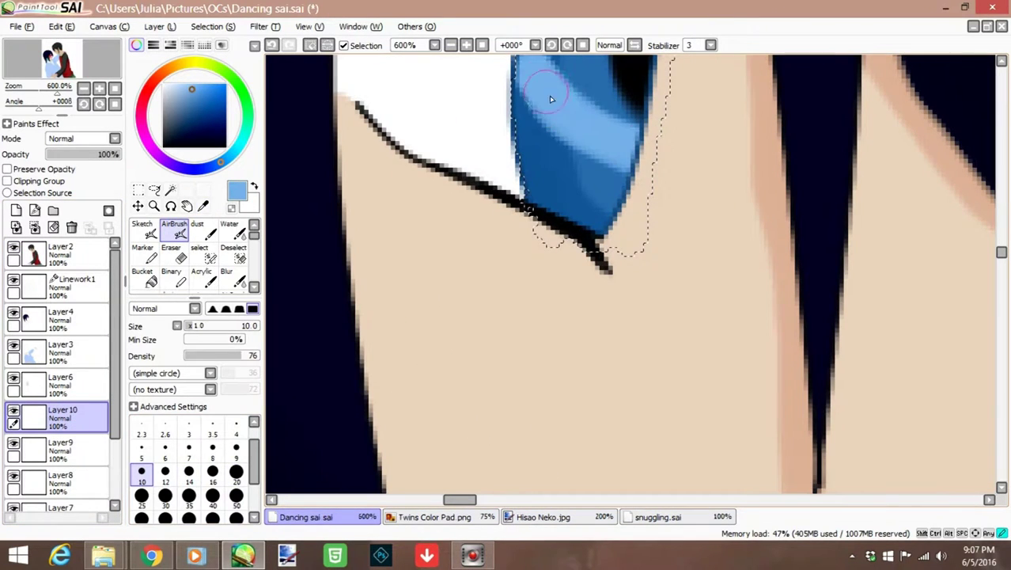
- Blur the iris's light band, white highlight, pupil and dark shading on their separate layers at size 8 and density 44
scroll(474, 87, down, 3)
click(227, 277)
scroll(595, 108, up, 1)
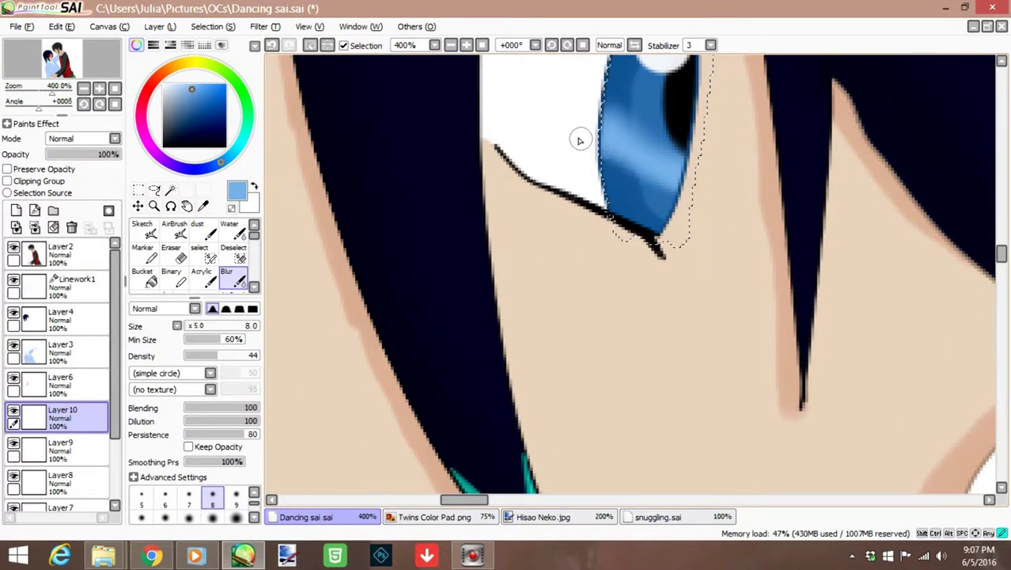
scroll(667, 145, down, 1)
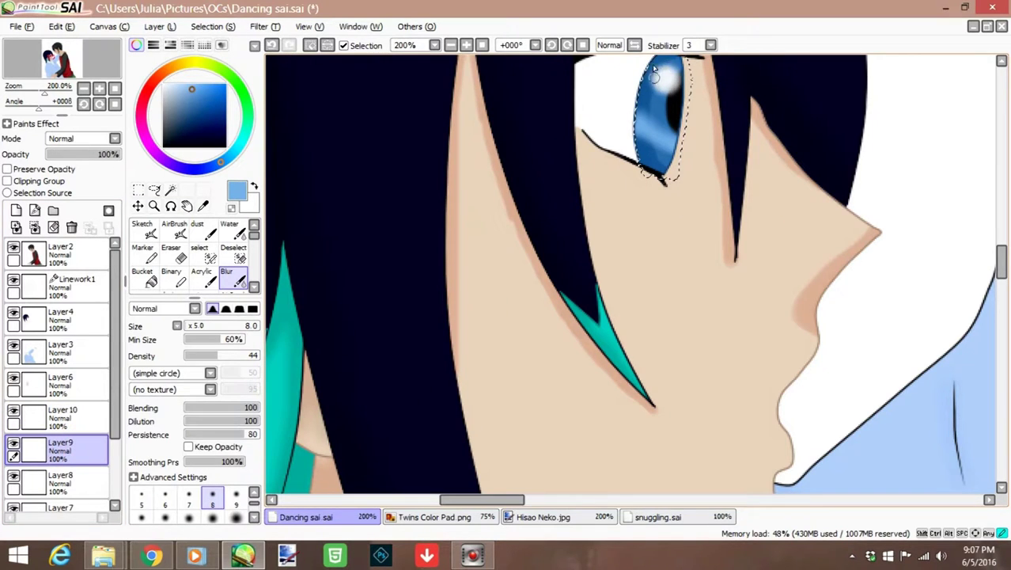
scroll(675, 87, up, 1)
scroll(673, 61, down, 1)
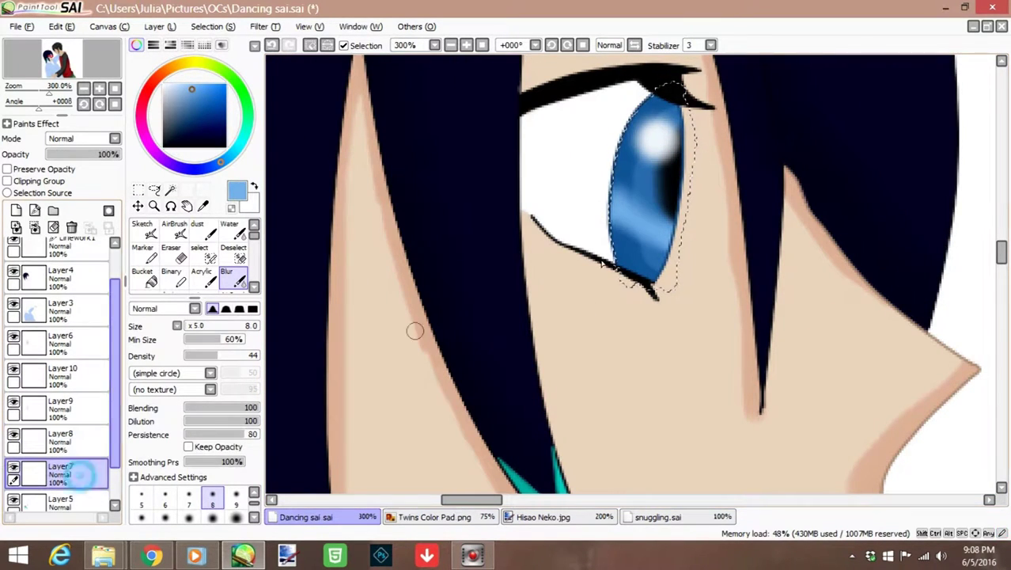
scroll(675, 277, down, 5)
- Soften the light blue band on Layer10 further with the Blur brush at size 8
click(62, 377)
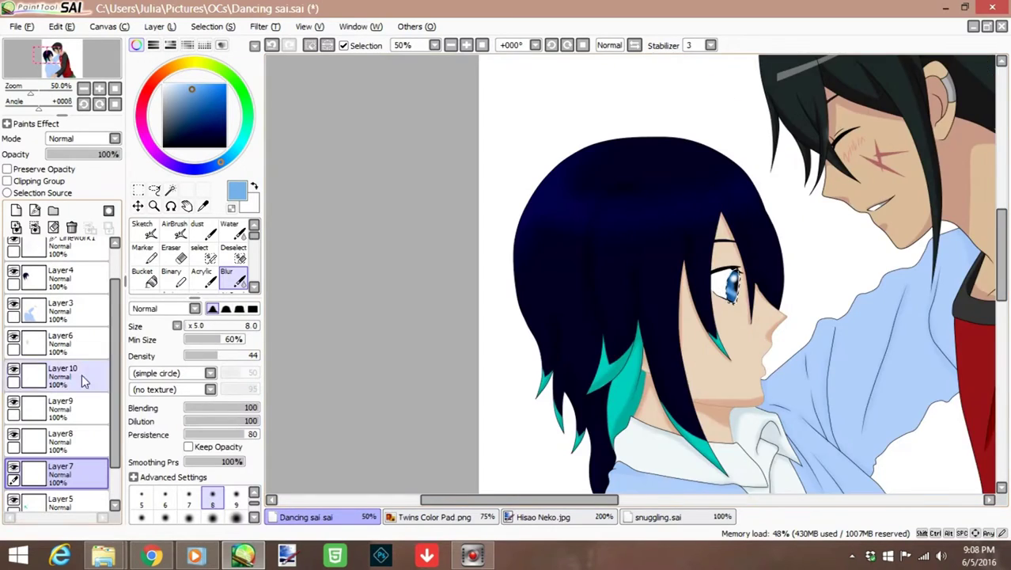
scroll(604, 277, up, 7)
drag(604, 277, 560, 203)
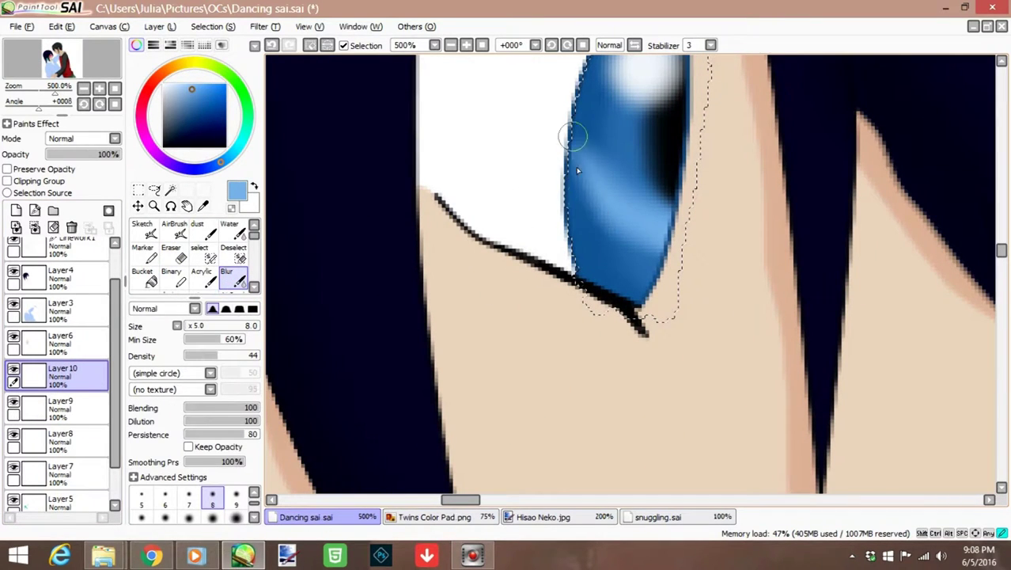
scroll(577, 156, down, 5)
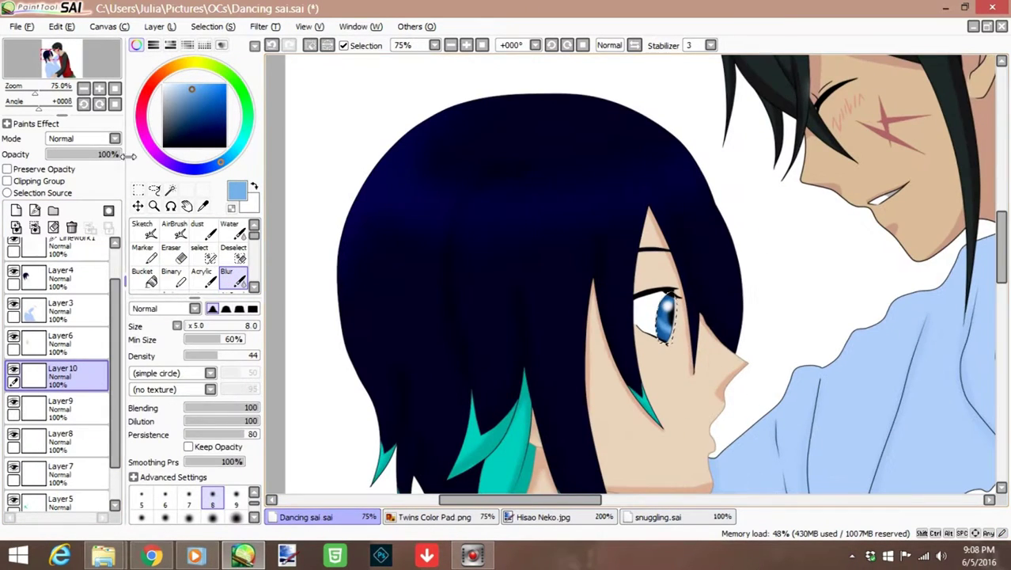
- Merge the eye's separate layers into one layer and rename it Eye
click(173, 28)
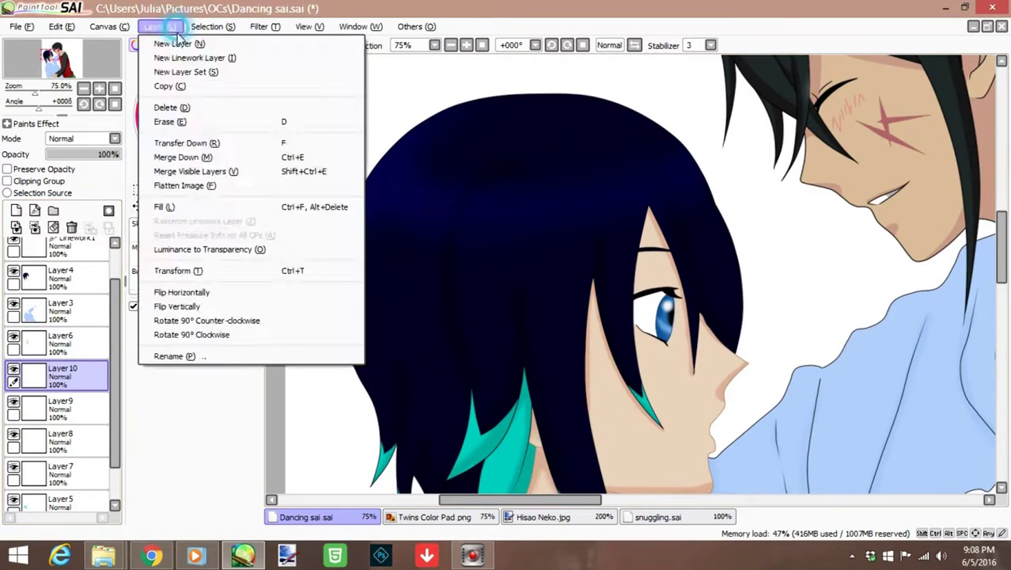
click(160, 26)
click(160, 26)
click(174, 356)
text(Eye)
key(Return)
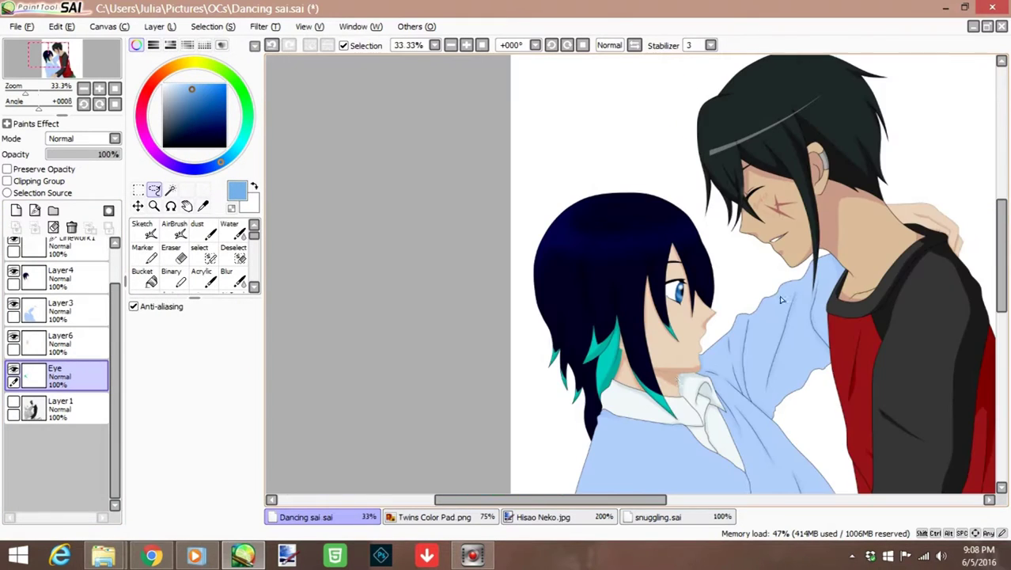
- Merge Layer3 and Layer4 into Layer6, and add a new layer Layer7 beneath the Eye layer
scroll(780, 299, down, 1)
click(61, 308)
click(160, 26)
click(189, 198)
click(61, 277)
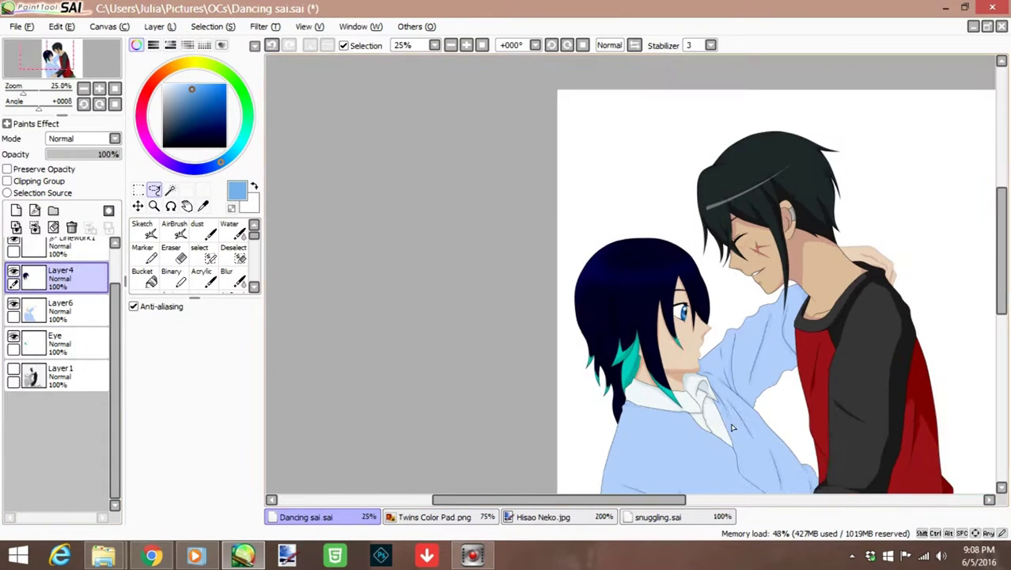
scroll(732, 427, down, 3)
click(160, 27)
click(190, 198)
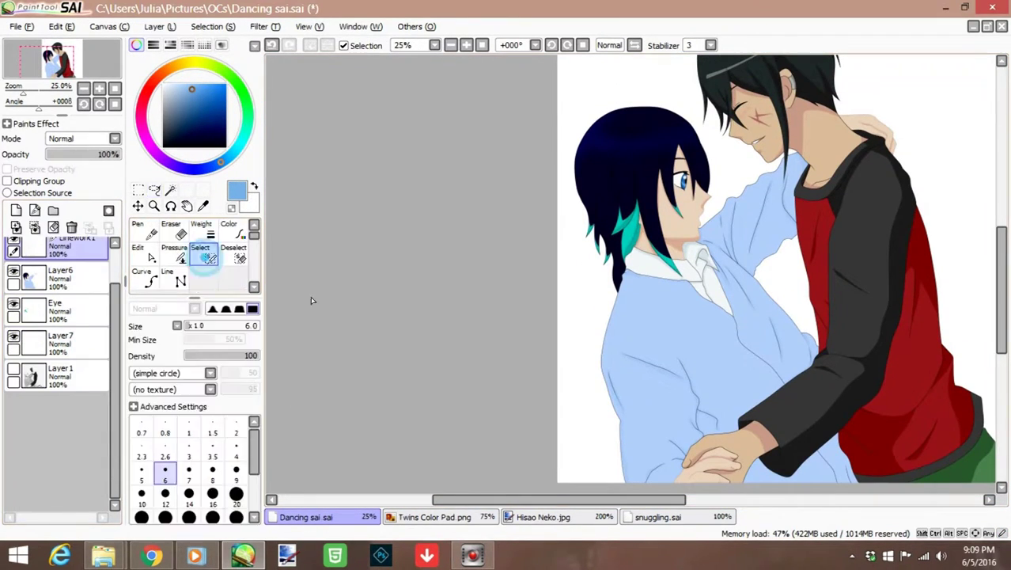
- Draw a freehand selection around the dark-blue-haired character's eye and make Layer7 active
scroll(680, 182, up, 5)
drag(657, 87, 712, 206)
drag(752, 71, 728, 237)
click(61, 340)
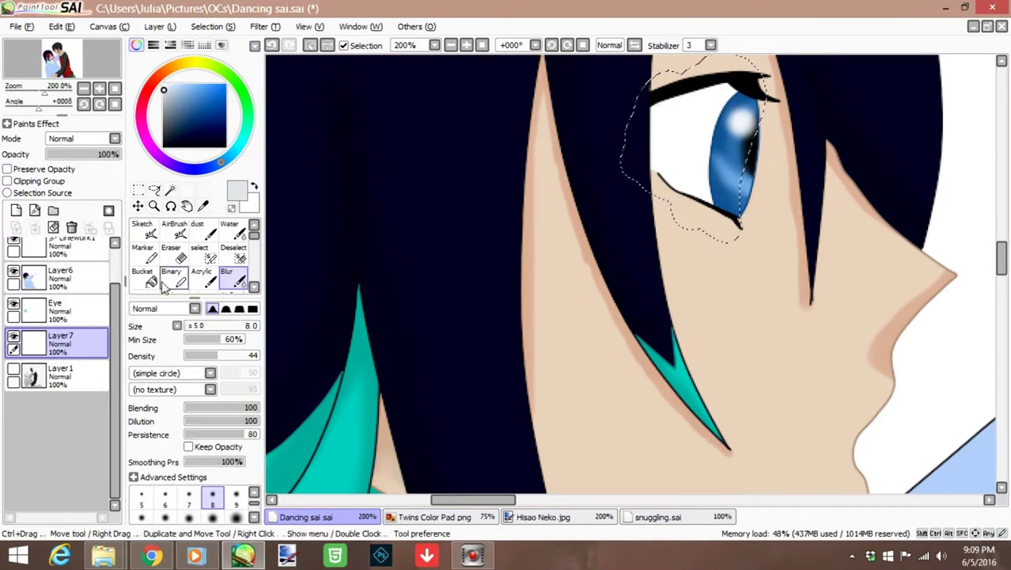
- Colour the eye white pale grey-blue on Layer7, airbrush a darker shadow under the lashes at size 20 and blur it at size 8
click(142, 253)
key(v)
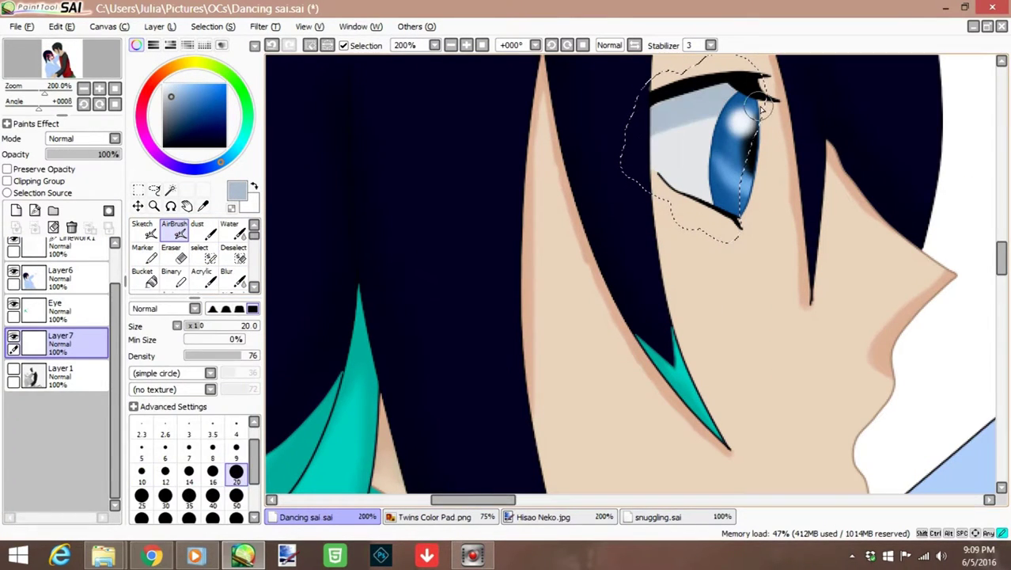
click(229, 277)
- Erase stray pixels along the hair edge beside the eye white on Layer6 with the Eraser at size 4
click(60, 273)
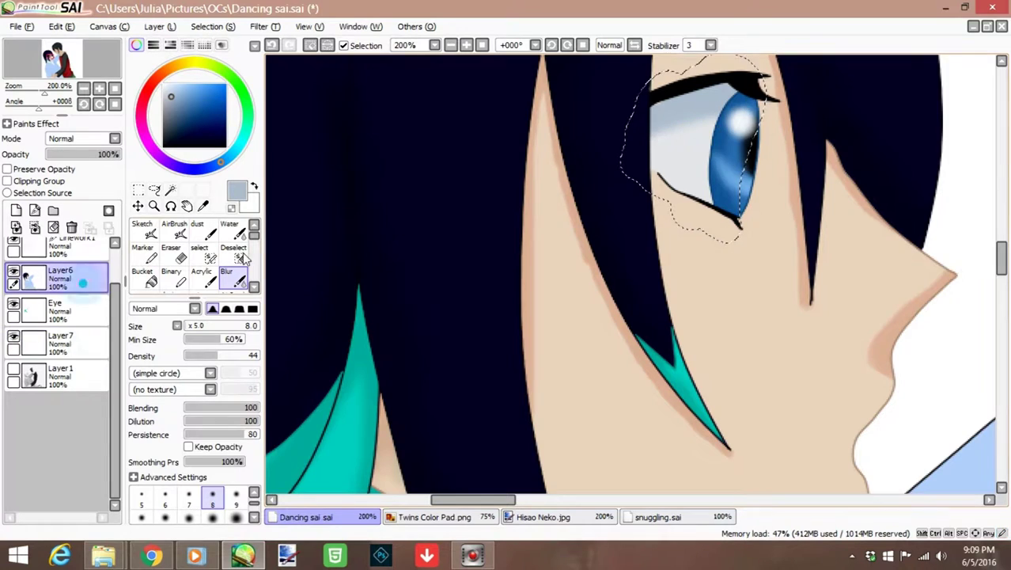
key(e)
scroll(666, 101, up, 3)
click(236, 449)
scroll(633, 113, up, 2)
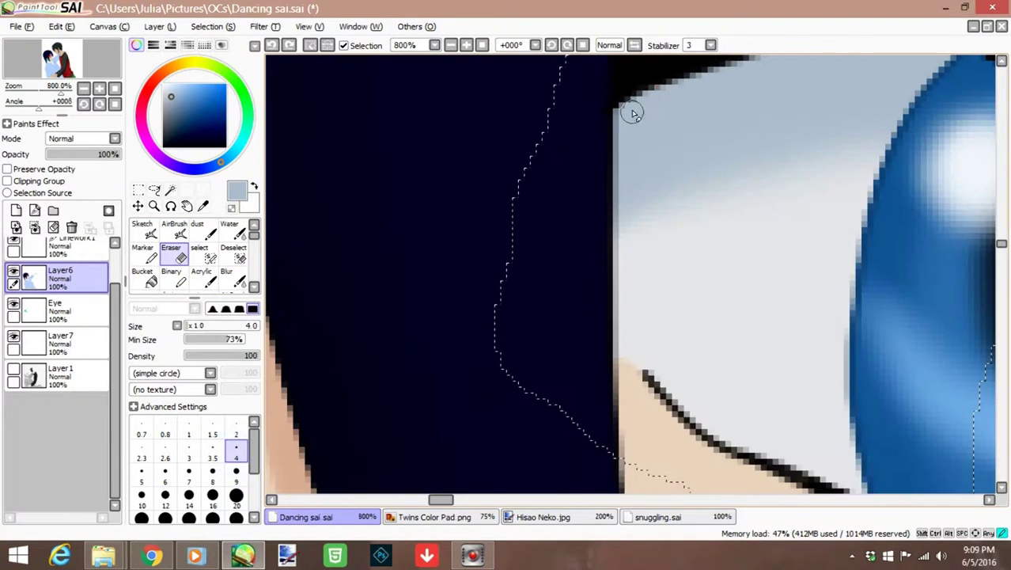
- Touch up the black outline around the eye on Layer6 with the Marker at size 4 and soften it with Blur at size 8
click(142, 251)
scroll(654, 68, down, 3)
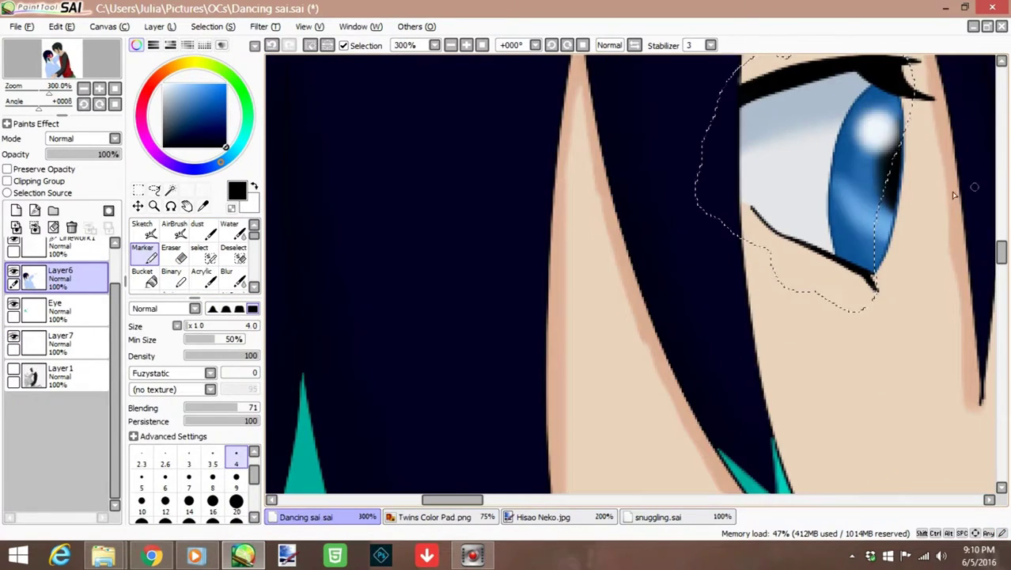
click(227, 275)
scroll(670, 182, up, 3)
scroll(694, 215, down, 8)
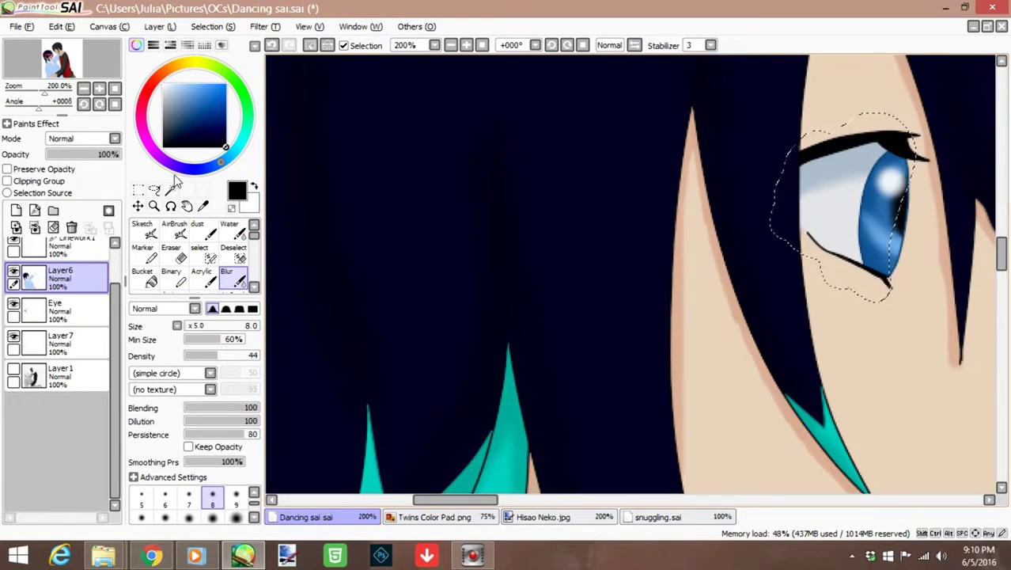
- Merge Layer6 and the Eye layer down into Layer7
key(l)
click(160, 26)
click(75, 153)
click(160, 26)
click(75, 153)
- Hide Layer2 and clear the outline around the raised sleeve's end on Linework1 by editing its strokes and erasing them at size 9
click(13, 247)
key(ctrl+plus)
key(ctrl+plus)
key(e)
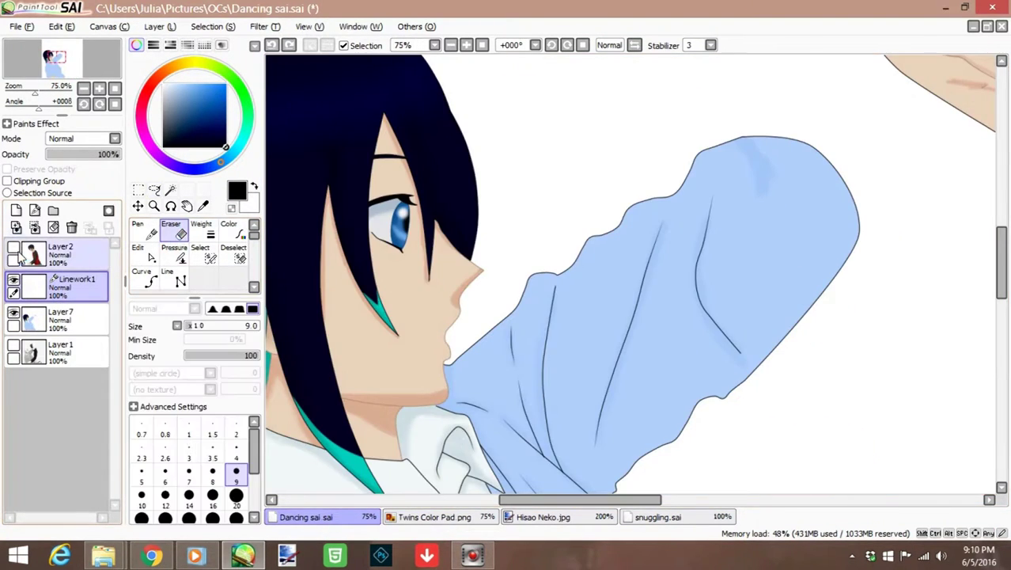
click(150, 251)
scroll(730, 378, up, 3)
scroll(858, 241, down, 4)
scroll(845, 158, up, 4)
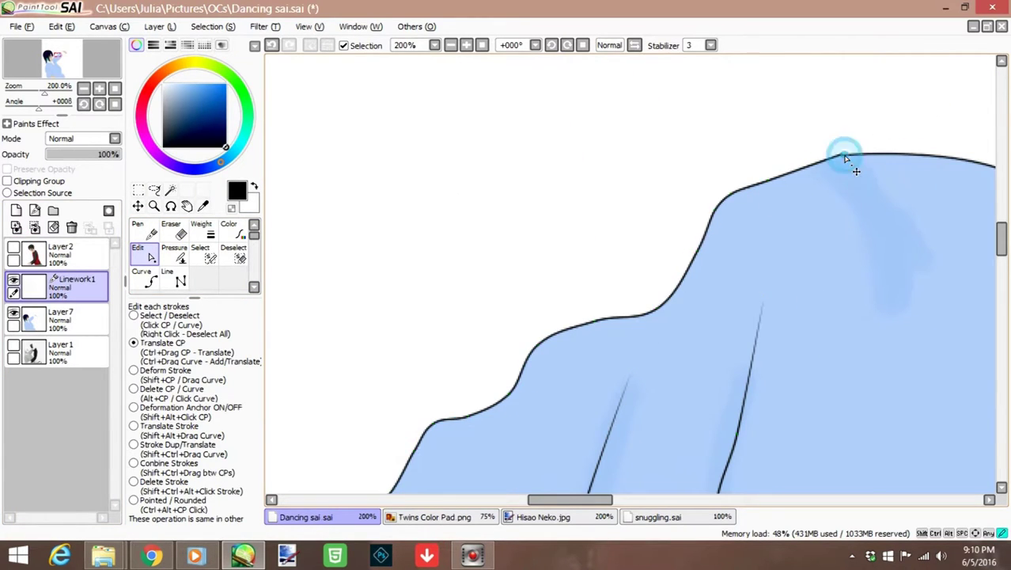
scroll(925, 342, down, 3)
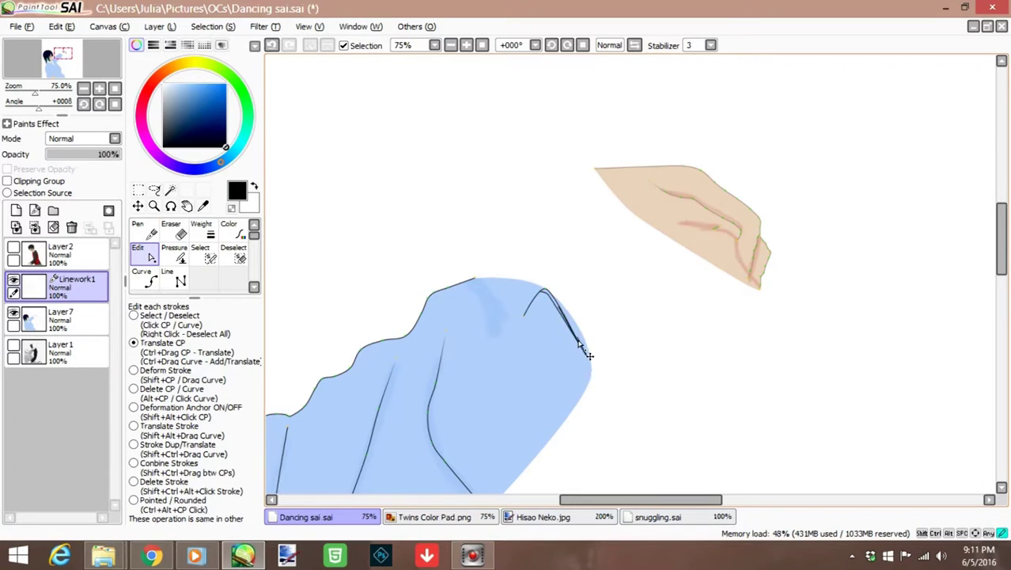
key(e)
scroll(643, 423, up, 3)
scroll(643, 423, down, 5)
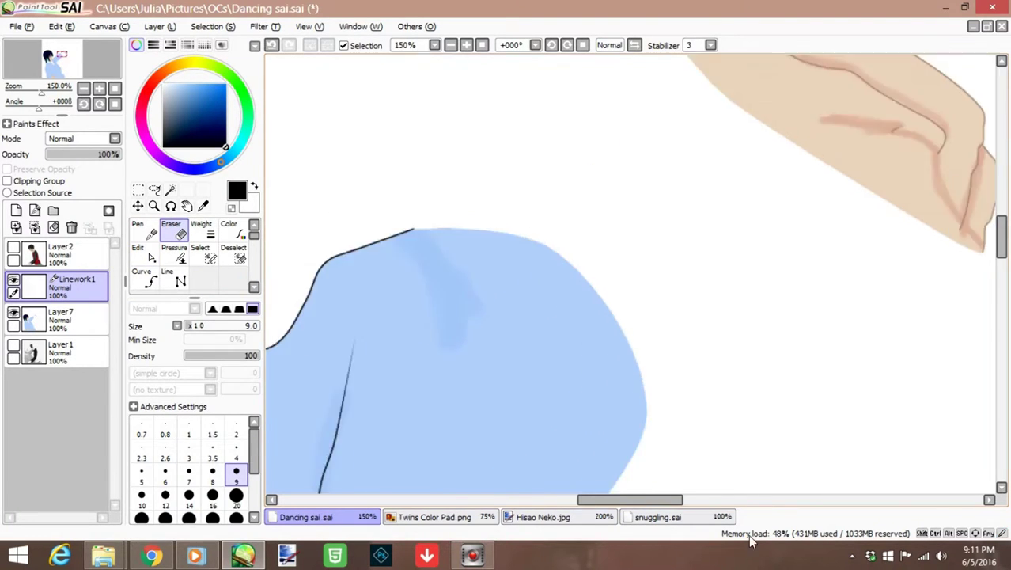
- Clean up the fingertips of the clasped hand by editing and erasing Linework1 strokes at size 9 and sampling the skin colour on Layer7
scroll(554, 379, up, 5)
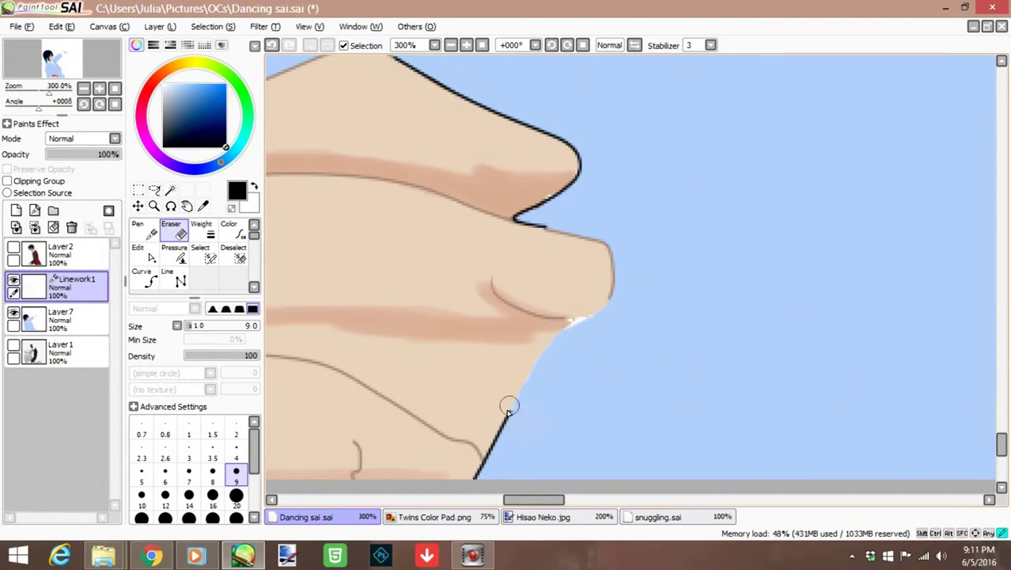
alt+click(480, 475)
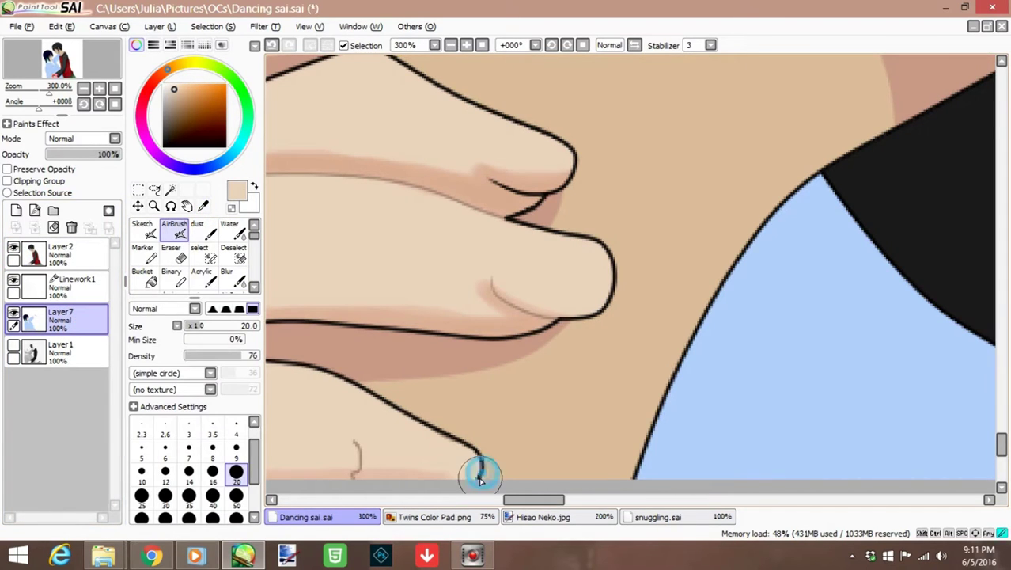
scroll(554, 443, down, 1)
click(13, 247)
click(75, 287)
scroll(589, 386, up, 2)
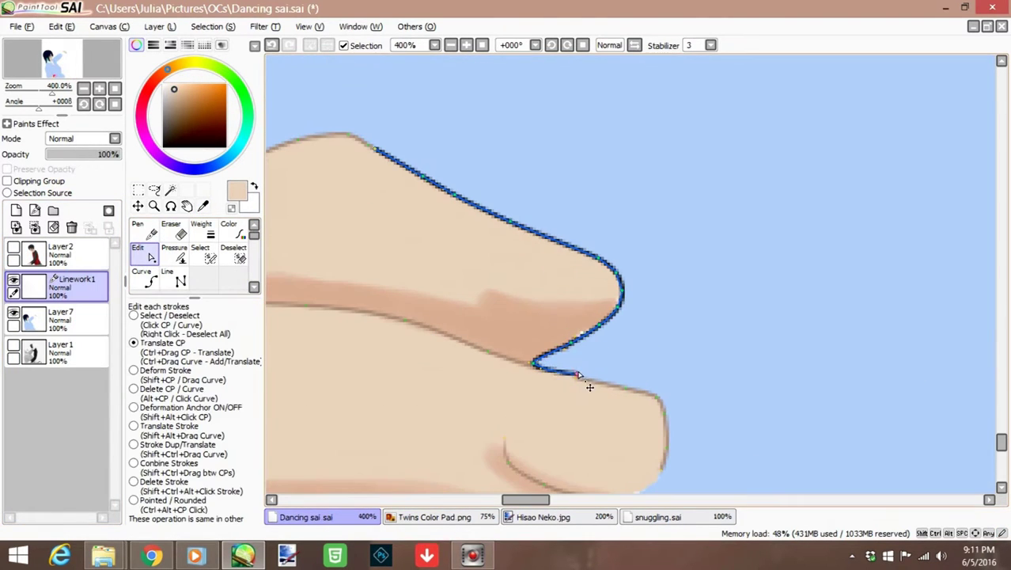
drag(420, 191, 599, 266)
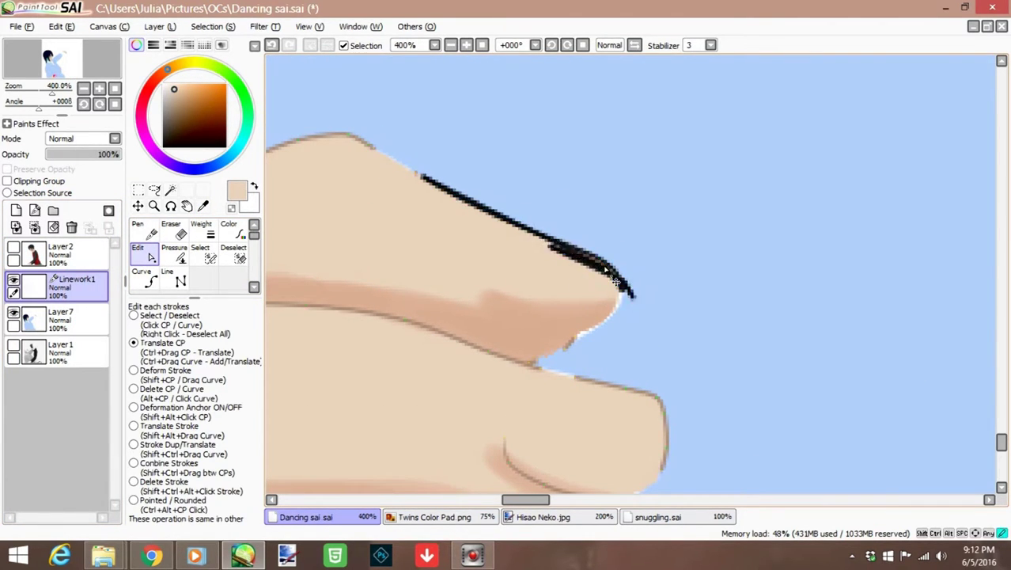
key(e)
drag(548, 243, 563, 250)
- Show Layer2 again and combine both characters and their linework into Layer7
click(13, 247)
key(Page_Down)
key(Page_Down)
key(Page_Down)
key(Page_Down)
key(Page_Down)
key(Page_Down)
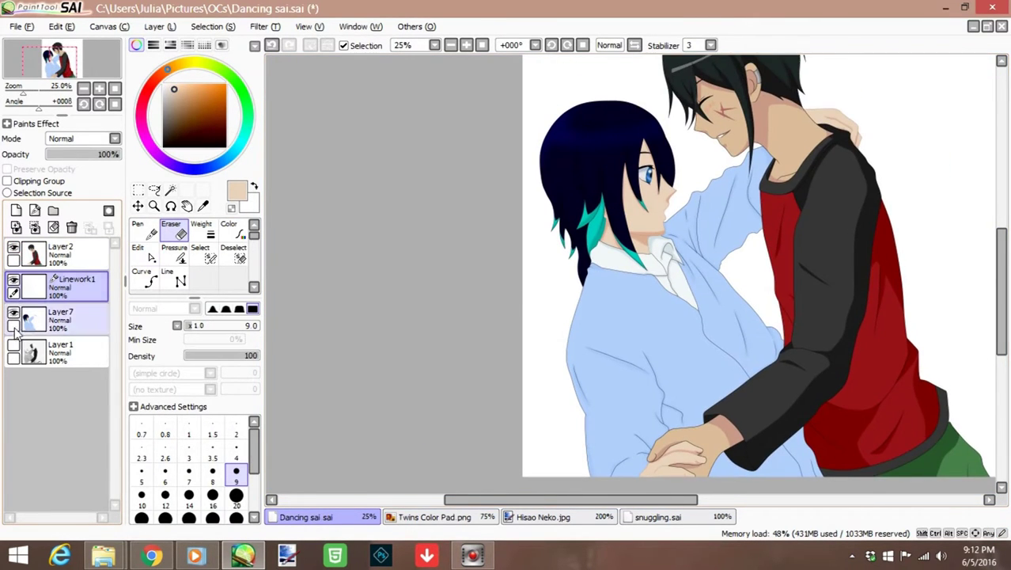
click(71, 227)
- Switch to the browser and preview the purple cherry-tree wallpaper and its related images among the cute anime scenery results
click(243, 556)
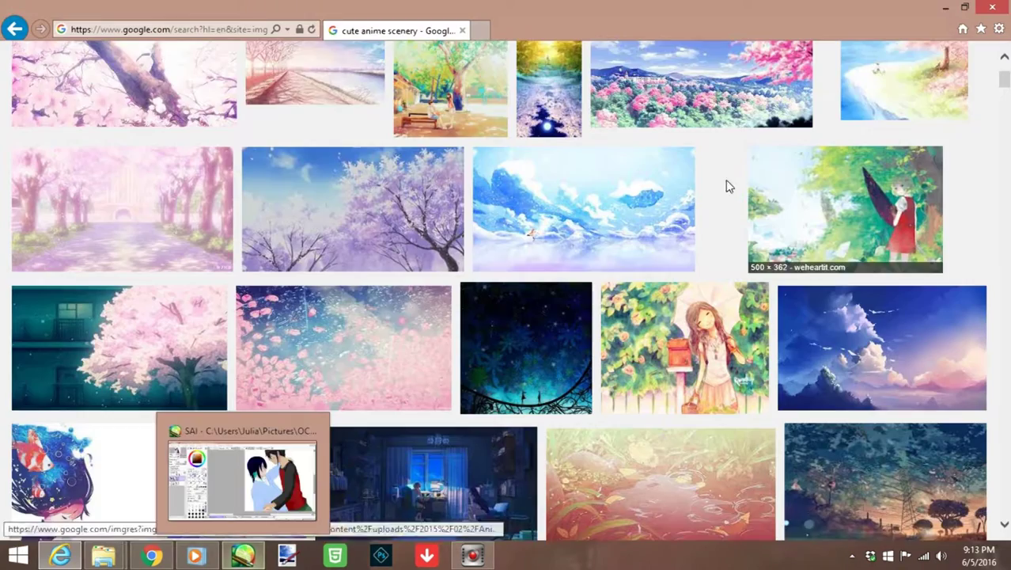
scroll(645, 203, down, 2)
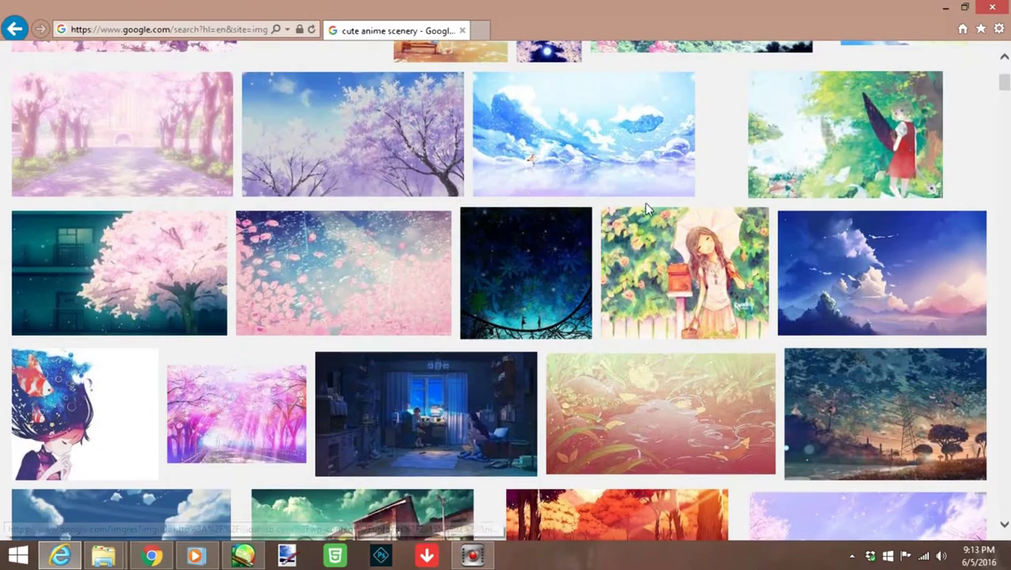
scroll(375, 279, up, 3)
click(361, 289)
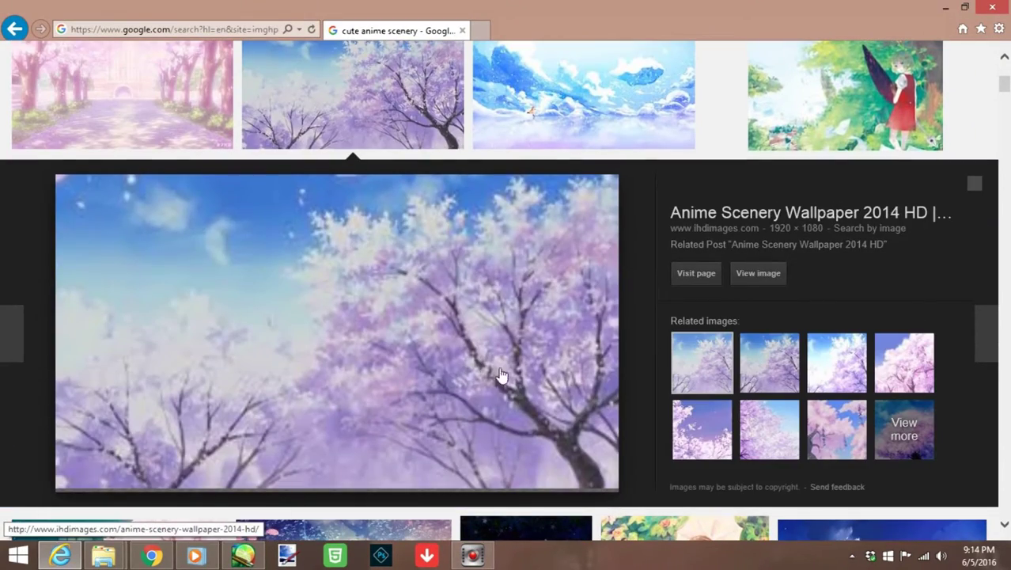
click(753, 276)
click(619, 31)
click(768, 360)
click(768, 360)
click(767, 359)
click(767, 360)
- Find a purple-blue sky with drifting petals among the pink blossom picture's related images, open it full size and copy it
scroll(708, 391, down, 4)
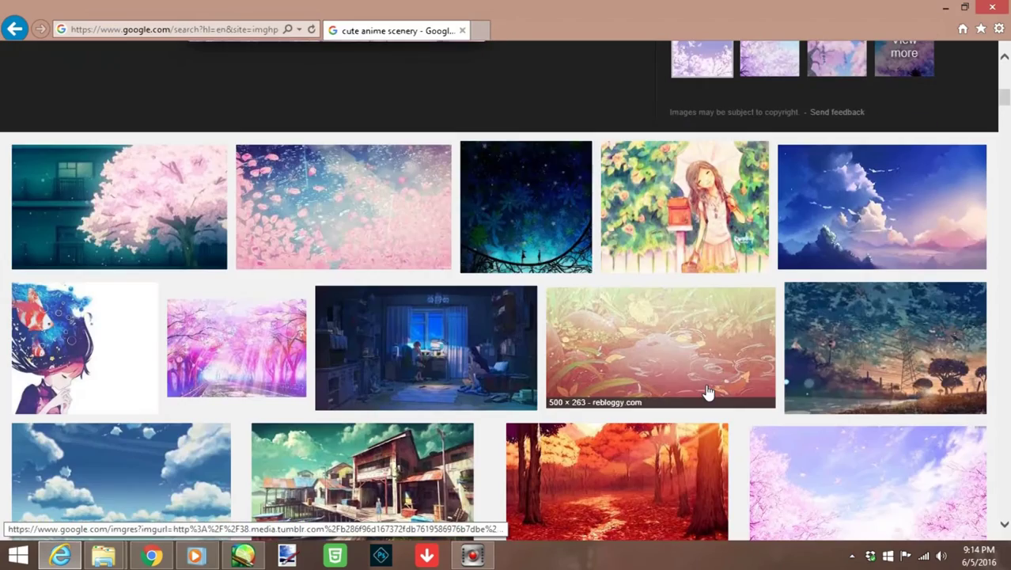
scroll(842, 194, down, 3)
click(841, 195)
click(783, 382)
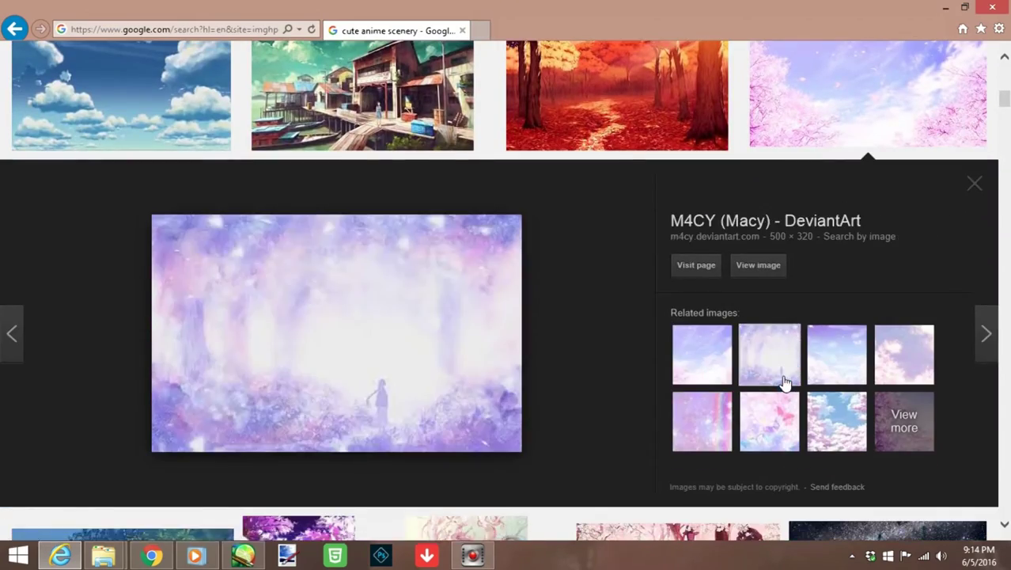
click(831, 375)
click(758, 265)
right_click(264, 145)
click(311, 361)
- Switch to PaintTool SAI, paste the copied sky onto Layer8 beneath the characters and scale it to fill the canvas
key(alt+Tab)
click(61, 26)
click(75, 106)
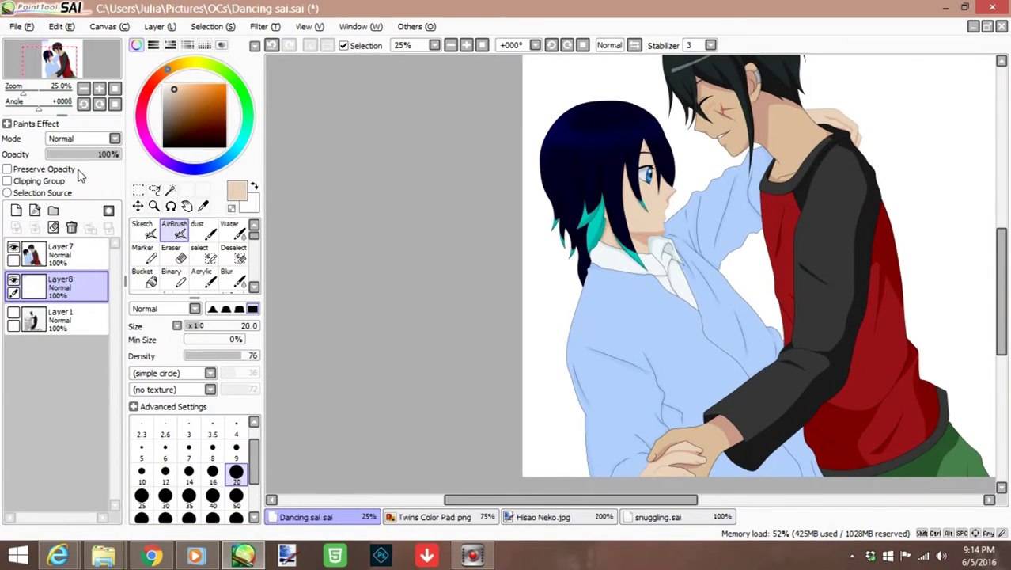
scroll(336, 368, down, 1)
click(139, 189)
click(138, 364)
drag(584, 131, 893, 437)
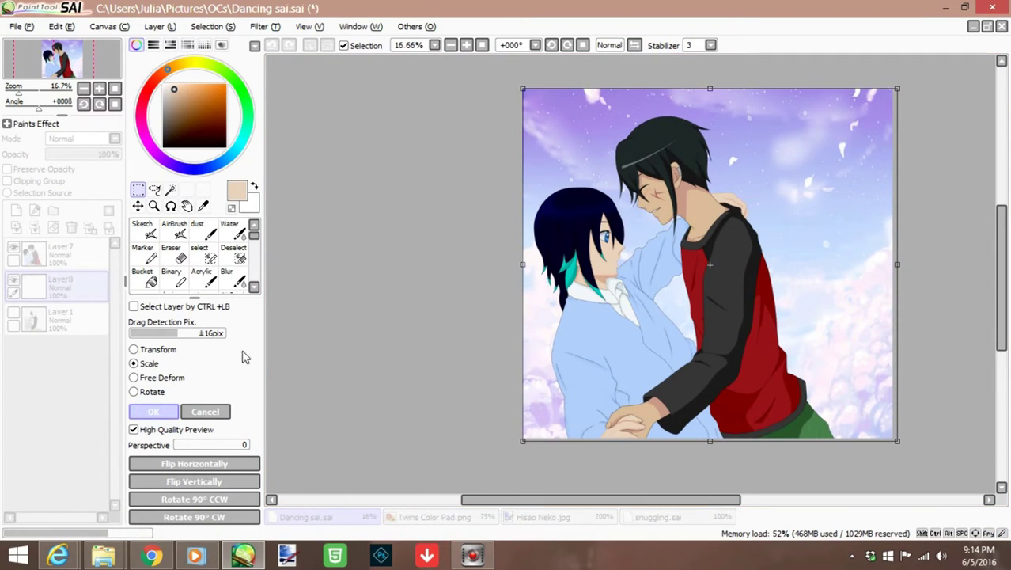
click(154, 413)
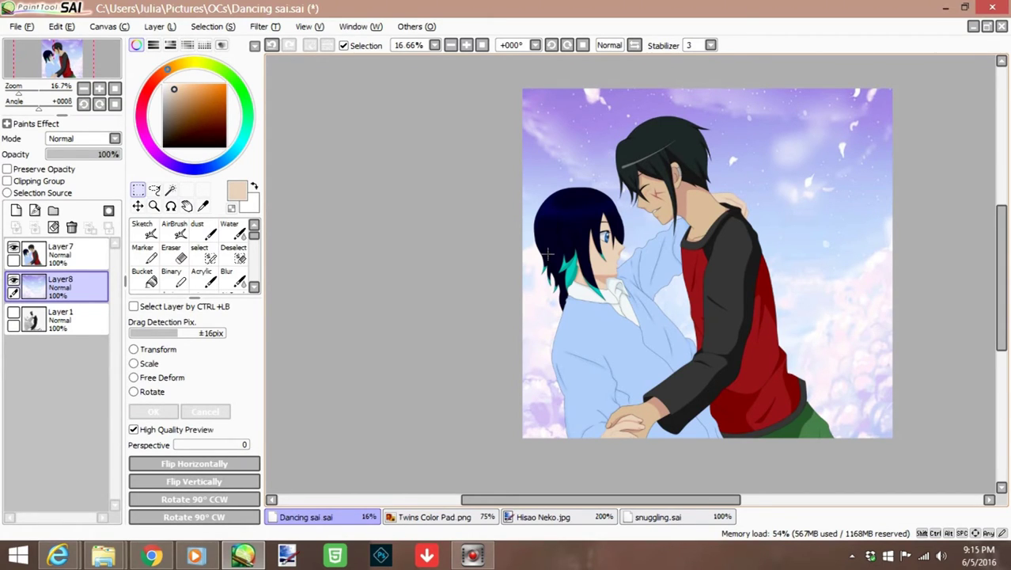
- Remove the hidden sketch layer Layer1 and merge the characters on Layer7 down into the sky background on Layer8
drag(67, 320, 64, 246)
click(160, 27)
click(182, 154)
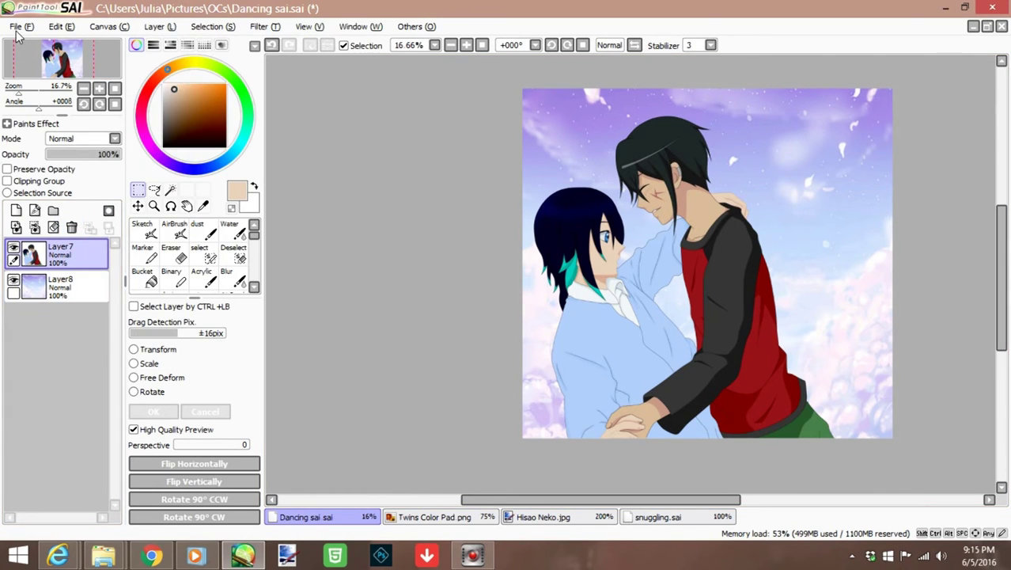
- Export the canvas as a JPEG in the OCs folder, entering Dancing Kain Hisao in the file name
click(16, 26)
mouse_move(37, 159)
click(203, 196)
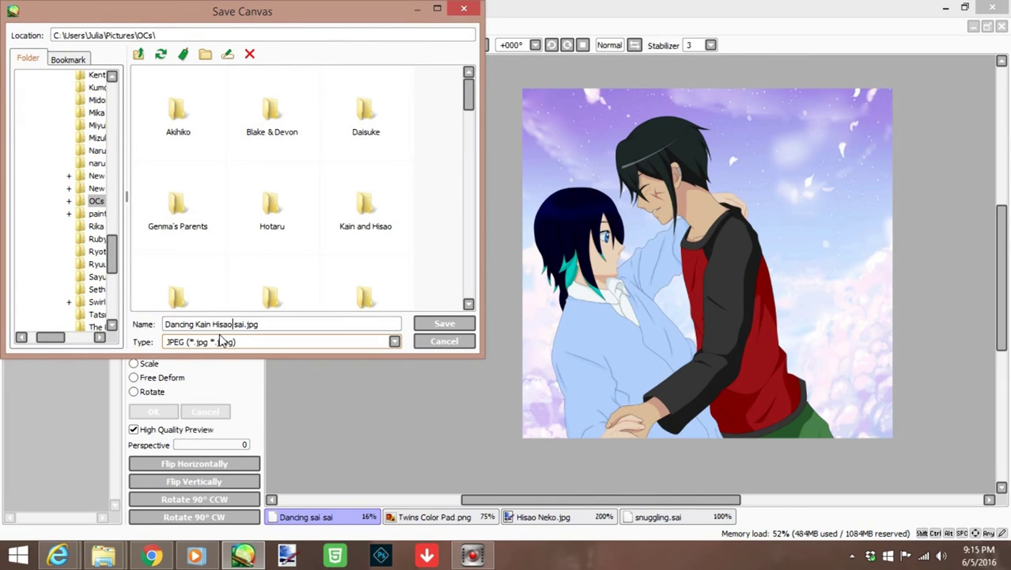
key(Return)
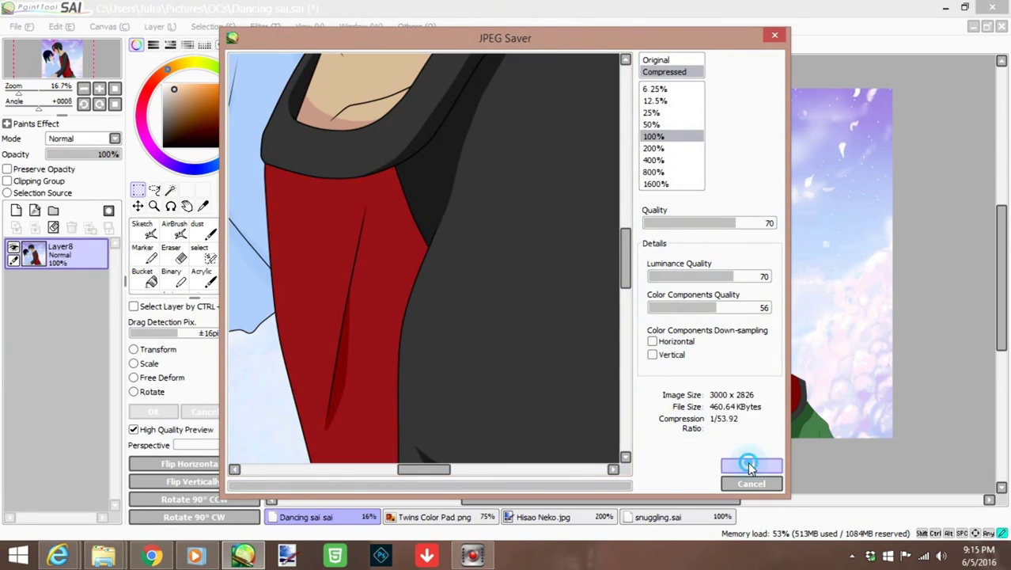